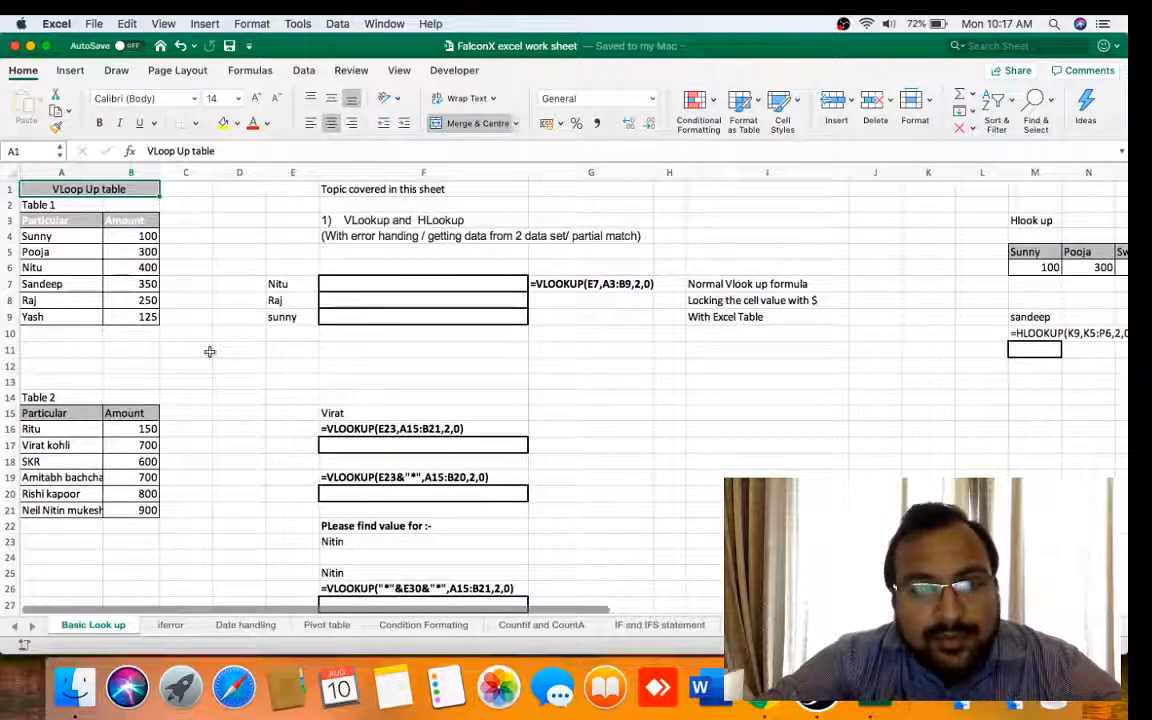
Examine the particulars and their amounts in Table 1 and the blank lookup result area in column F.
key(Down)
key(Down)
key(Down)
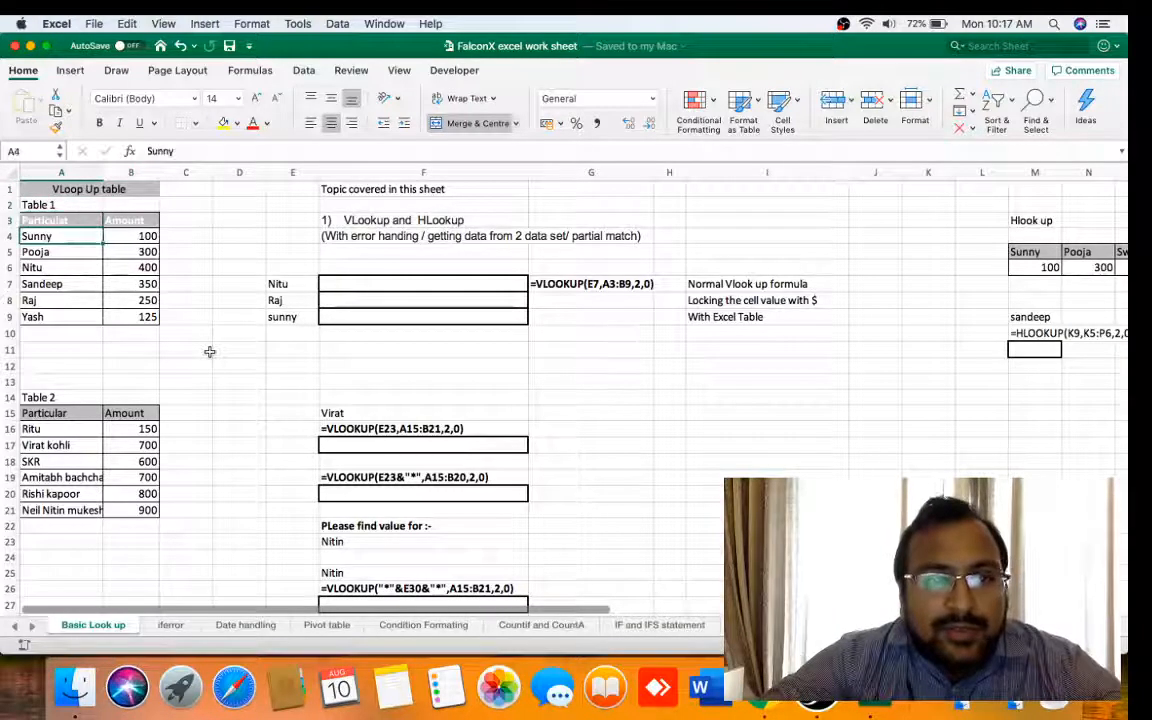
key(Right)
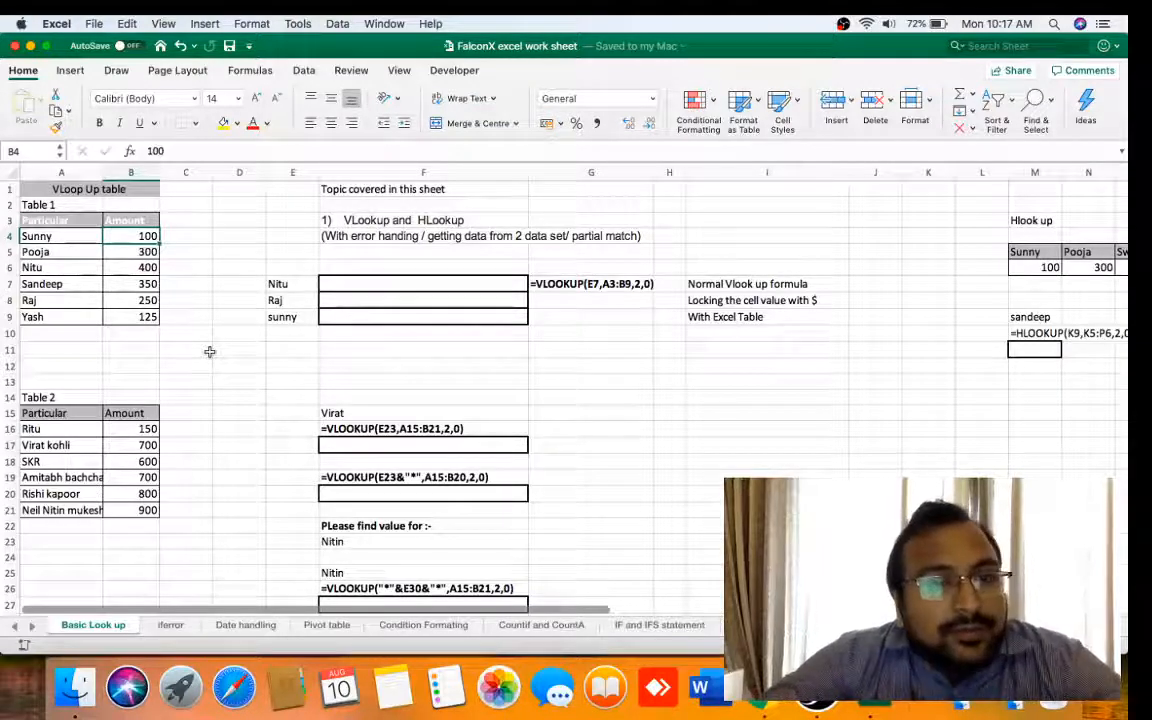
key(Right)
key(Right)
key(Right)
key(Right)
key(Down)
key(Down)
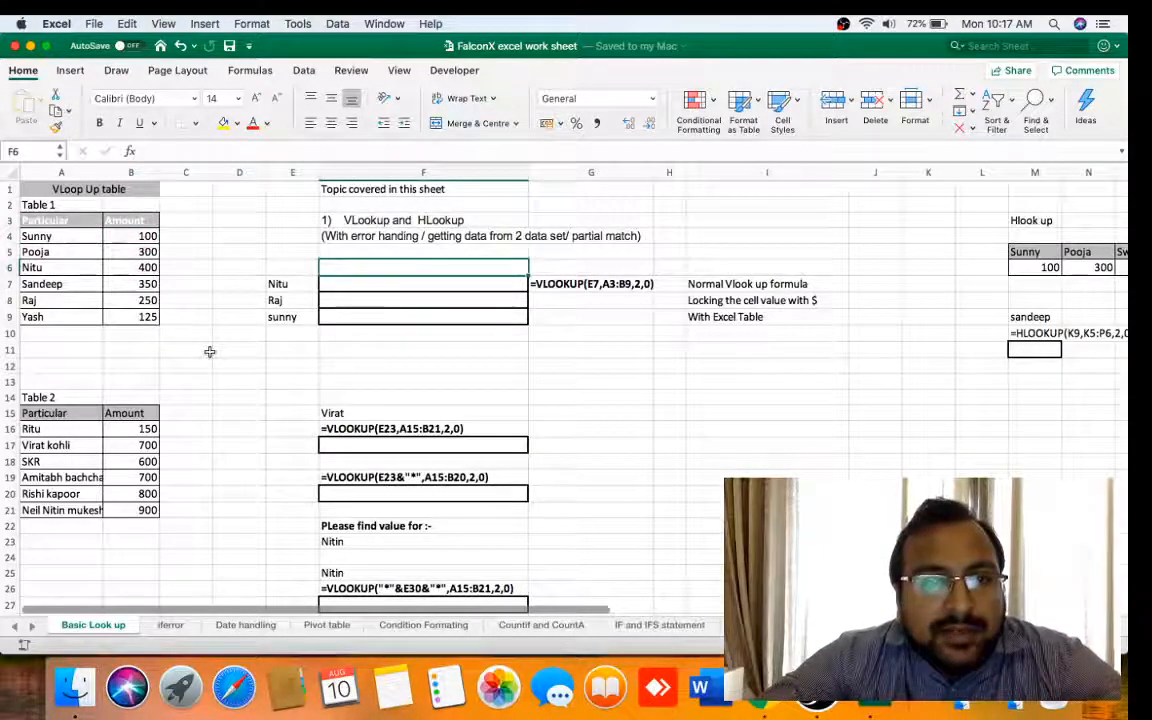
key(Left)
key(Left)
key(Left)
key(Left)
key(Left)
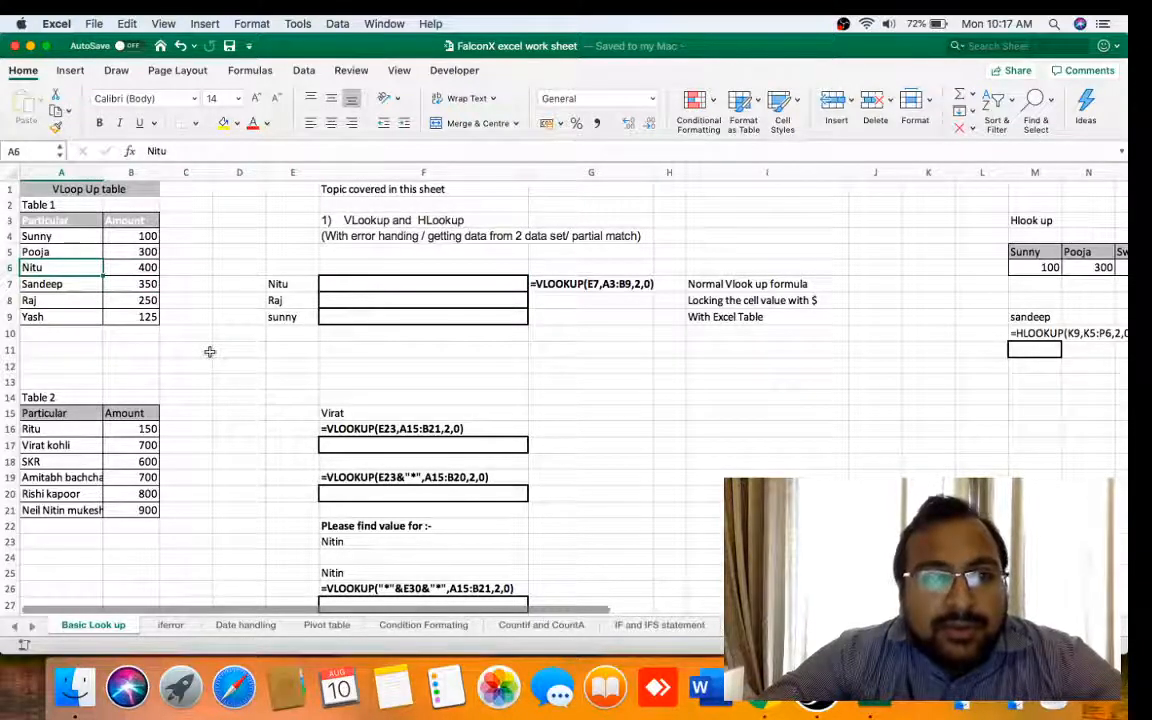
key(Right)
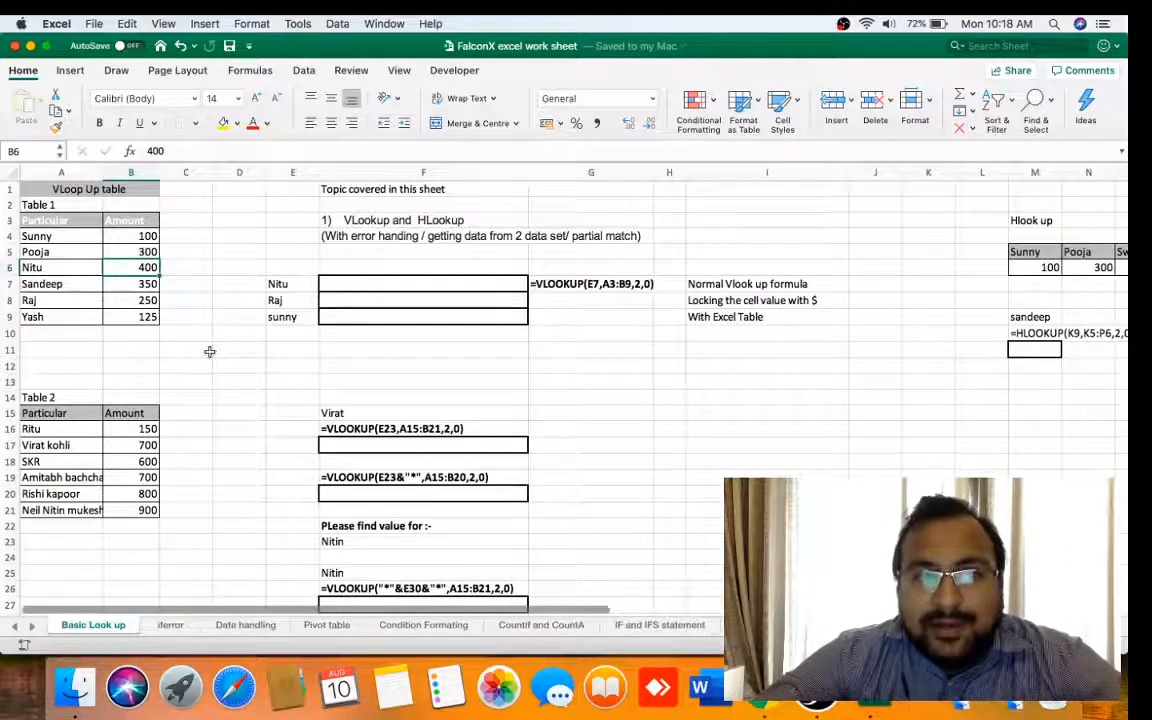
key(Left)
key(Up)
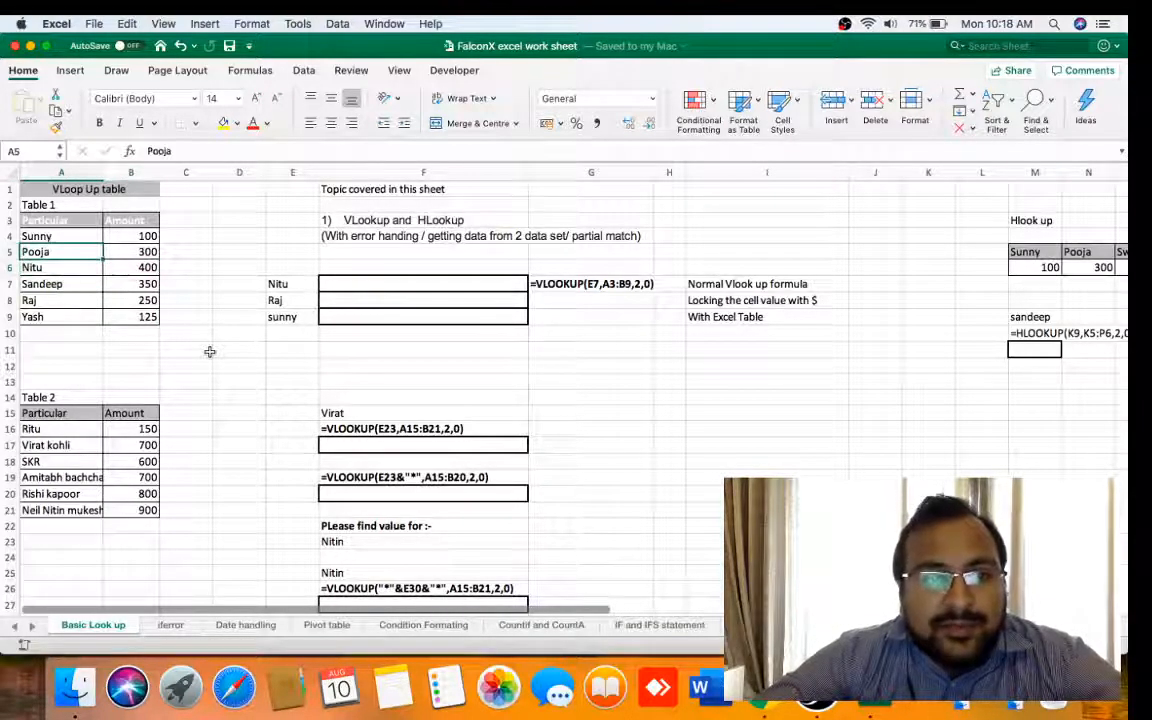
key(Right)
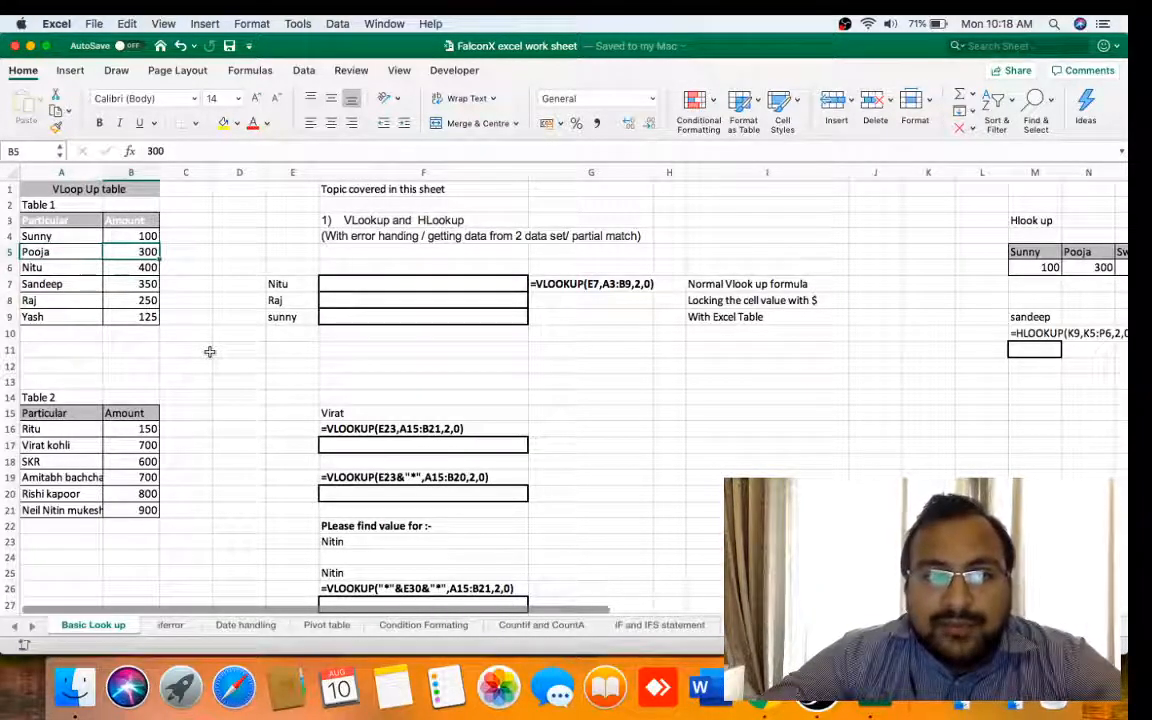
Start a VLOOKUP formula in F7 with E7 as the lookup value.
key(Down)
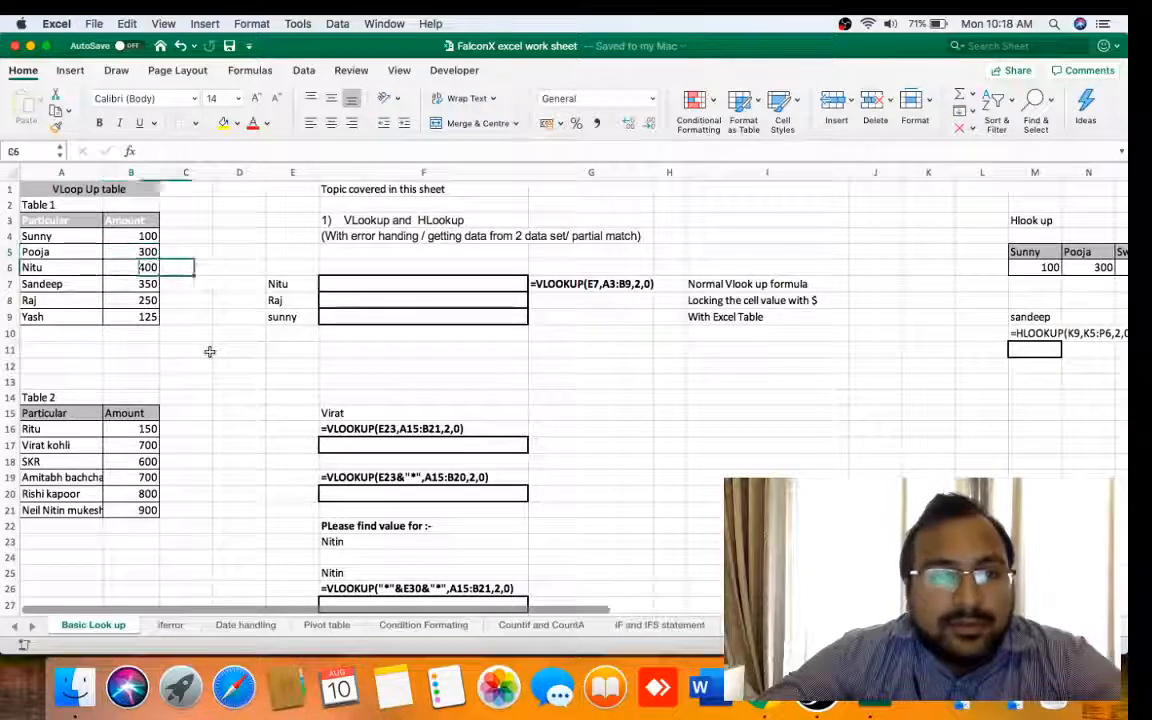
key(Right)
key(Right)
key(Right)
key(Down)
key(Right)
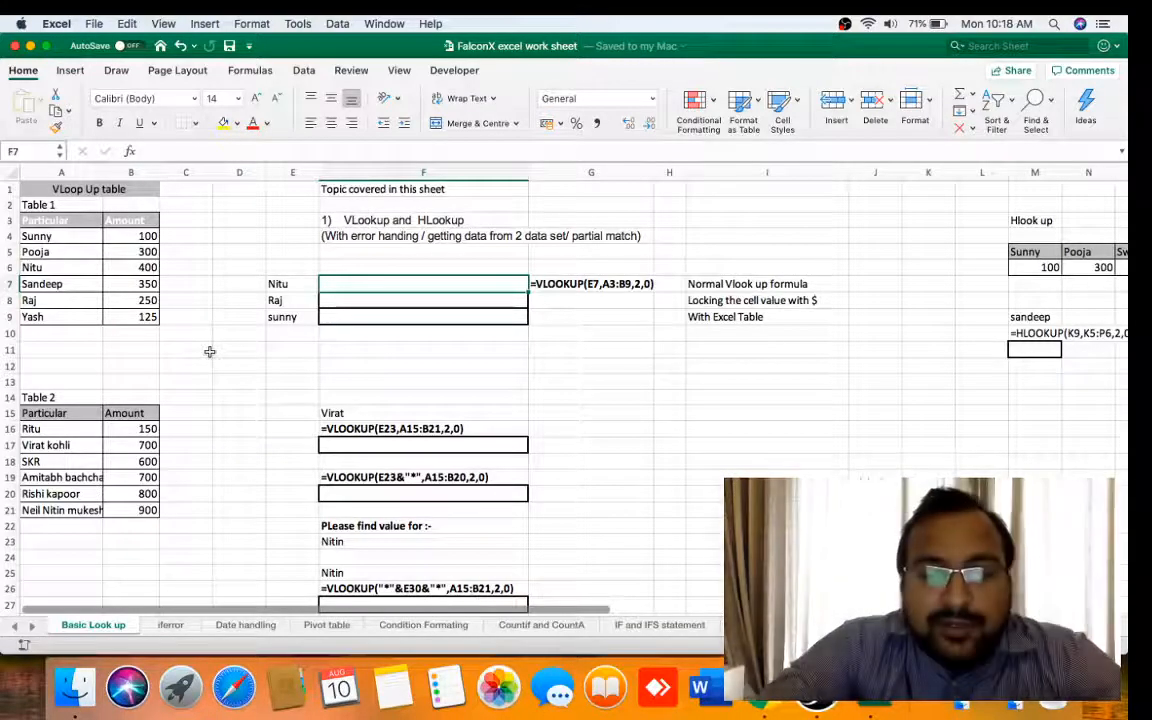
text(=)
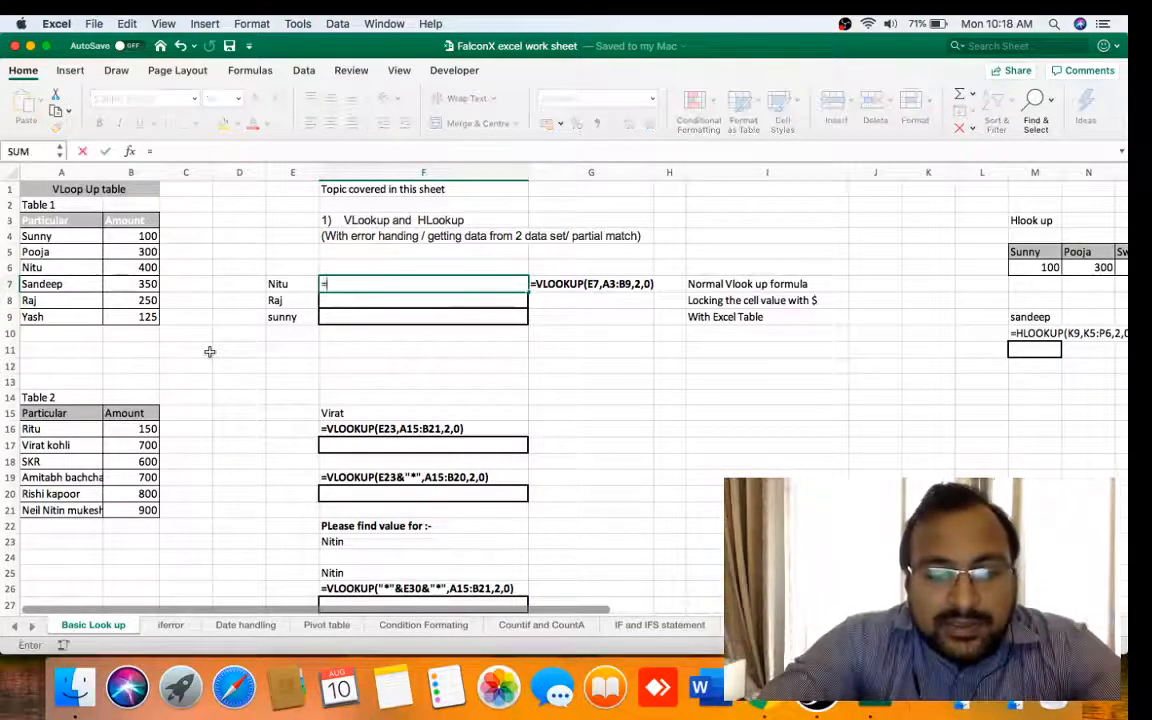
text(vlo)
key(Tab)
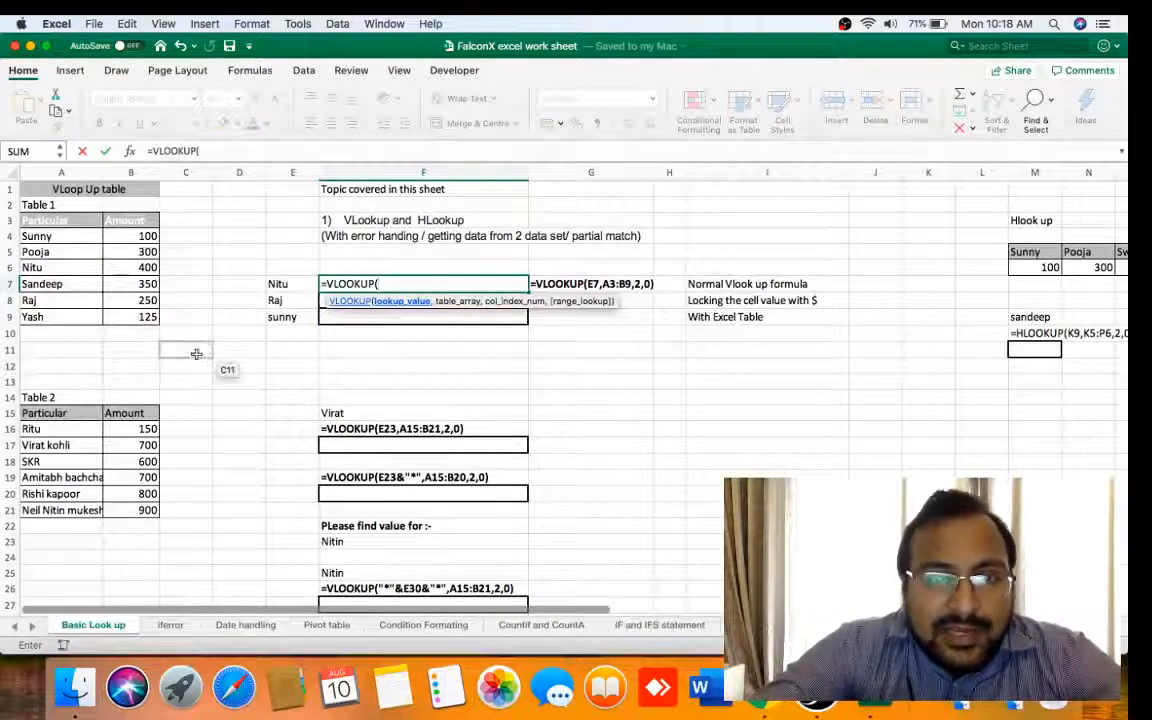
click(287, 285)
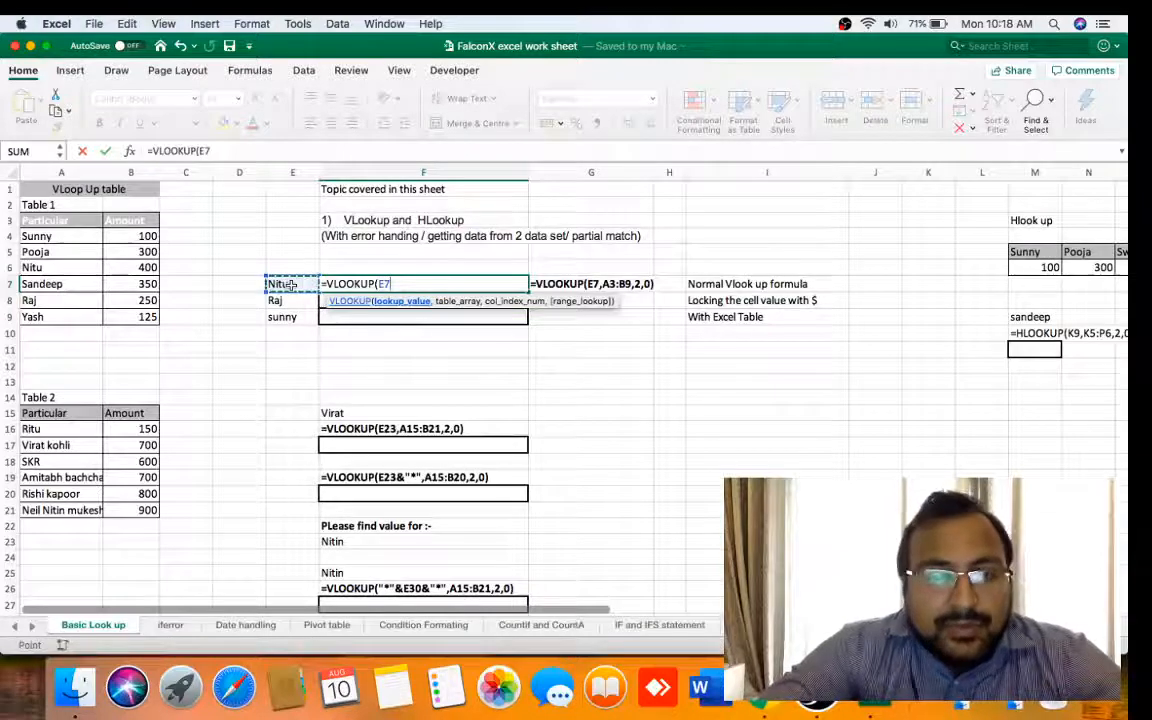
text(,)
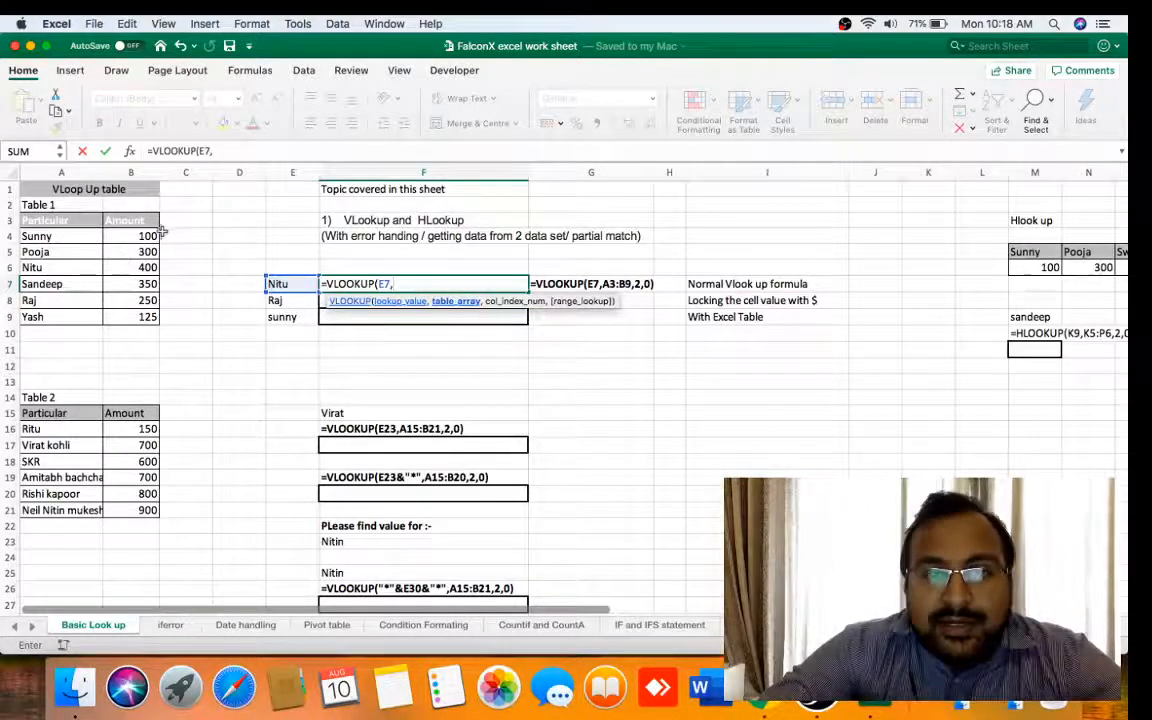
Complete the F7 formula with table array A3:B9, column index 2 and range lookup 0 for an exact match.
drag(72, 220, 133, 320)
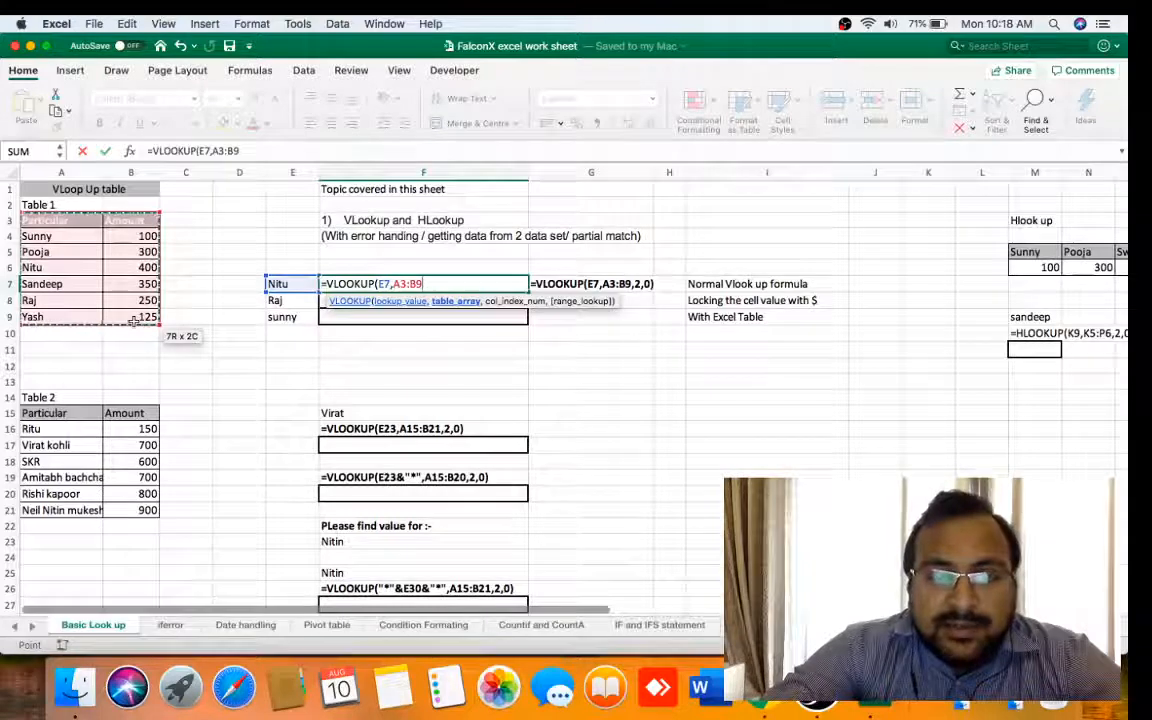
text(,)
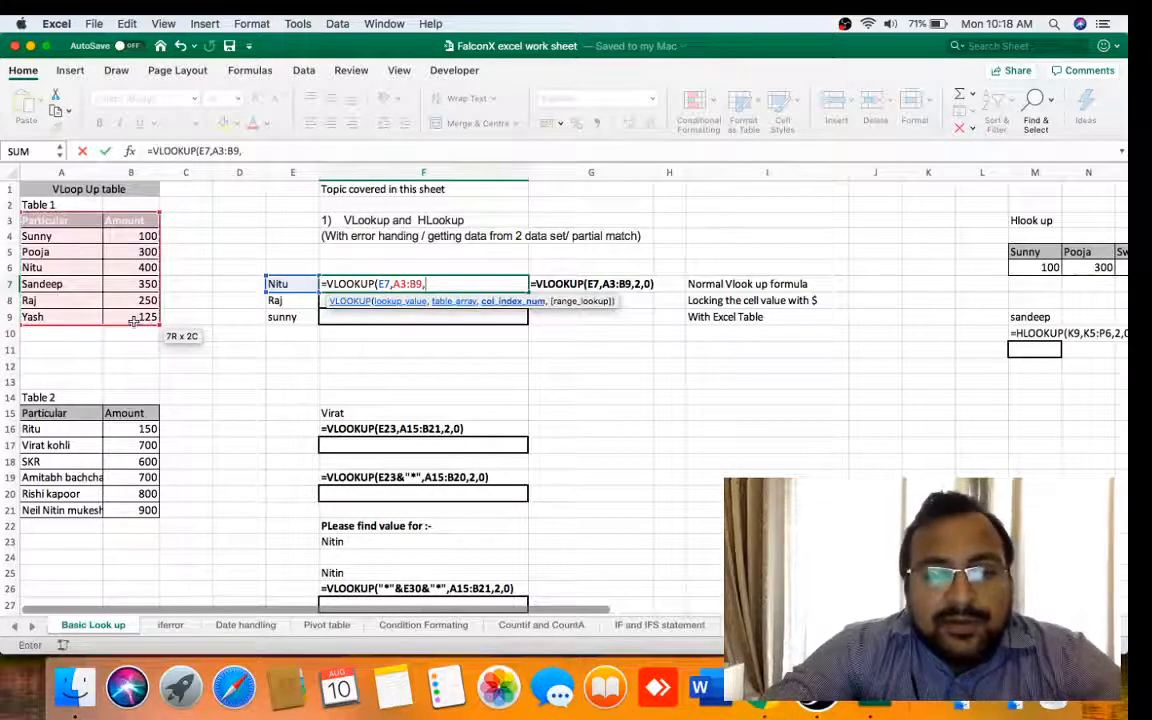
text(2)
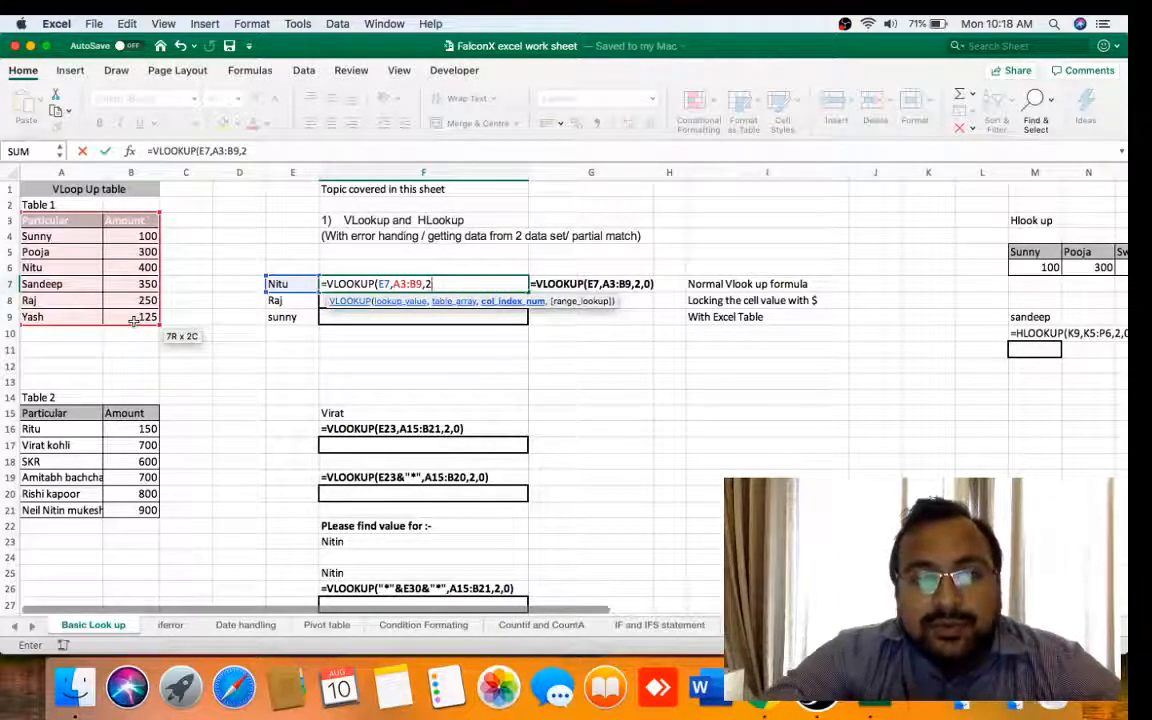
text(,)
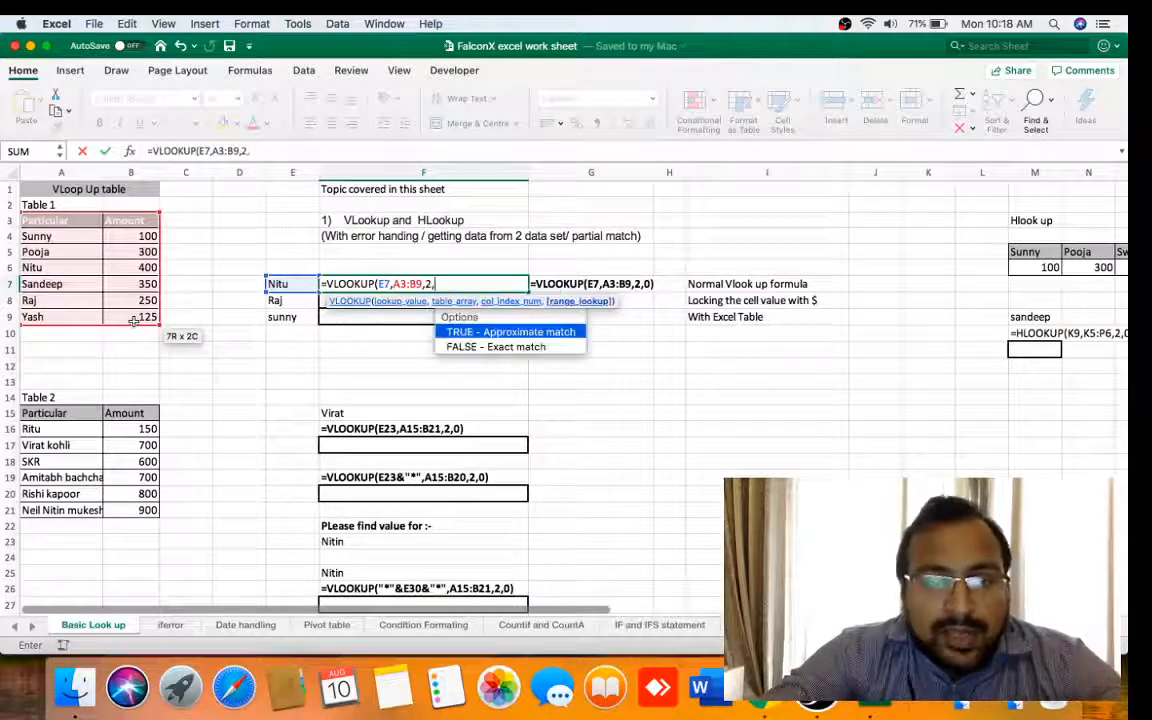
text(0)
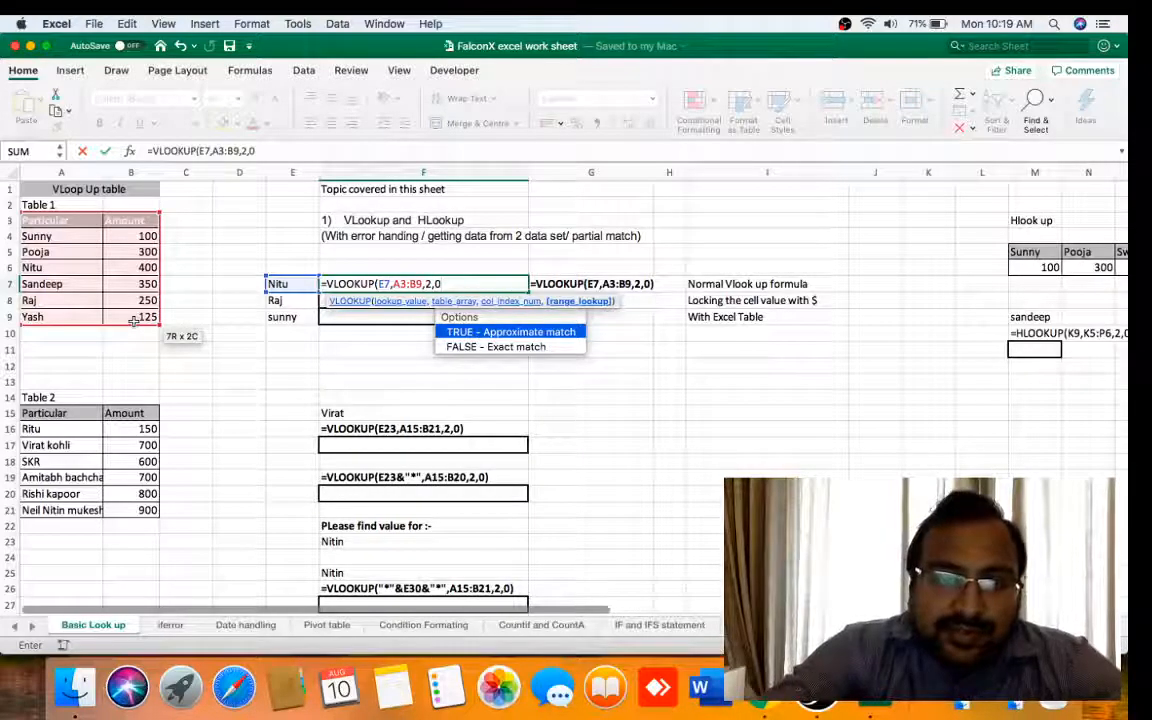
text())
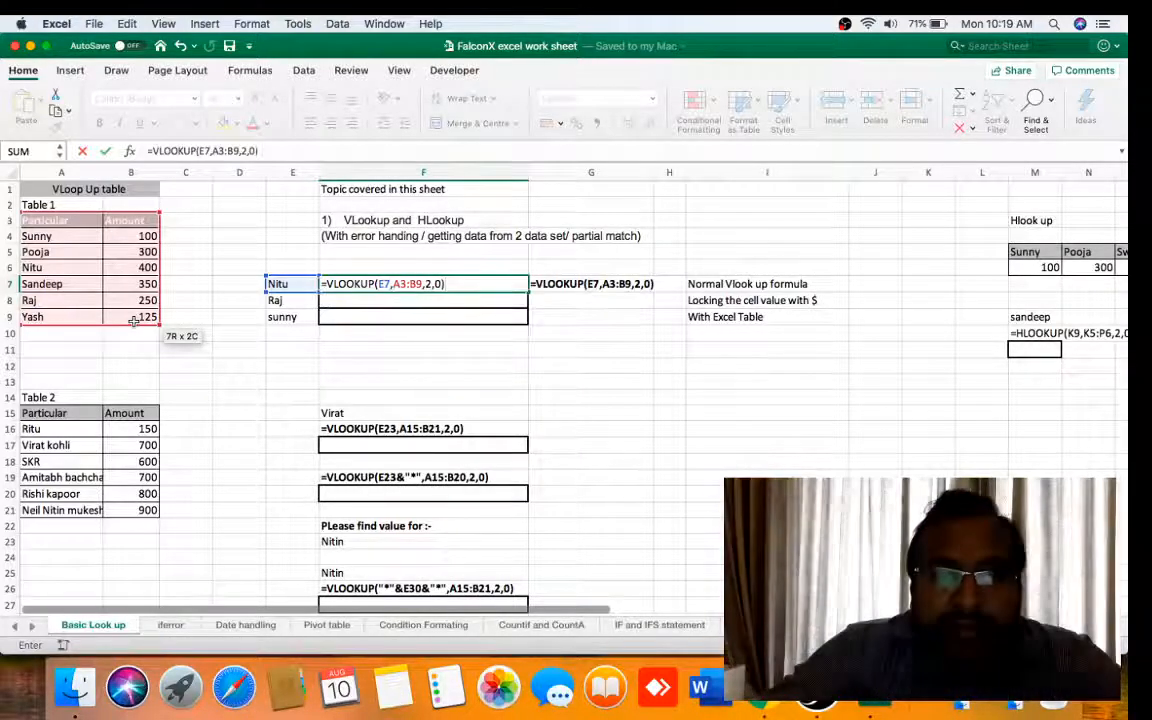
key(Return)
Compare the VLOOKUP result in F7 with the matching entry and amount in row 6 of Table 1.
key(Up)
key(Left)
key(Left)
key(Left)
key(Left)
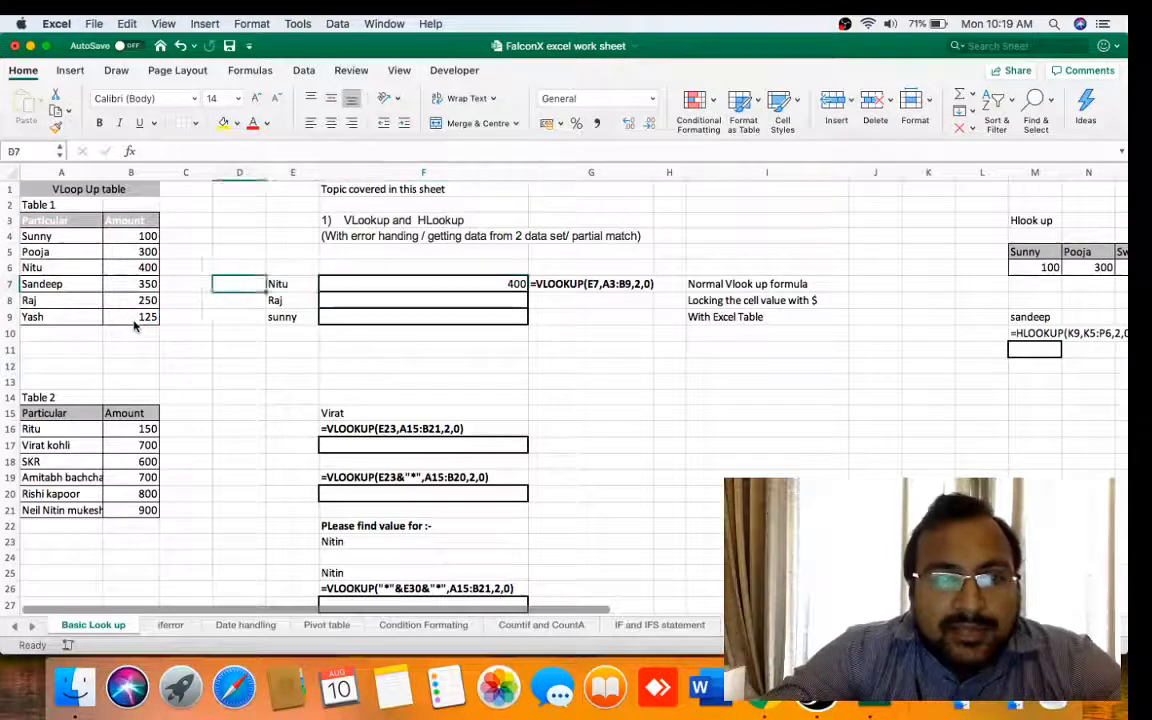
key(Left)
key(Up)
key(Right)
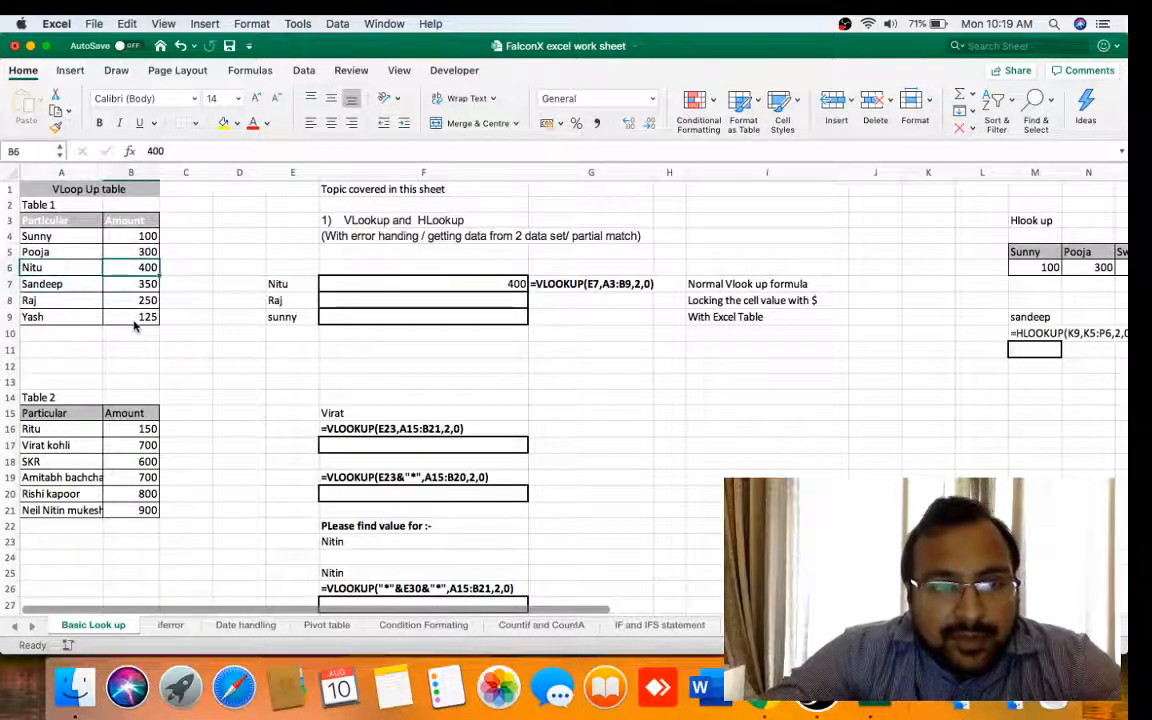
key(Left)
key(Right)
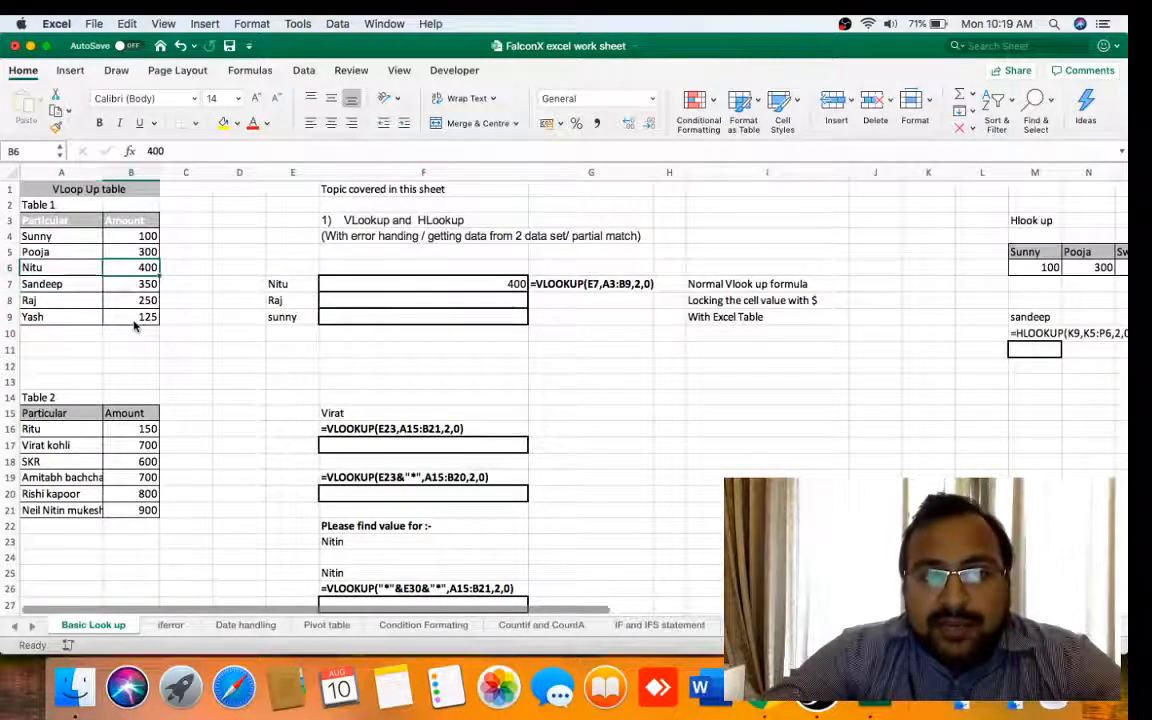
Copy the VLOOKUP formula from F7 down through F9.
key(Right)
key(Right)
key(Right)
key(Right)
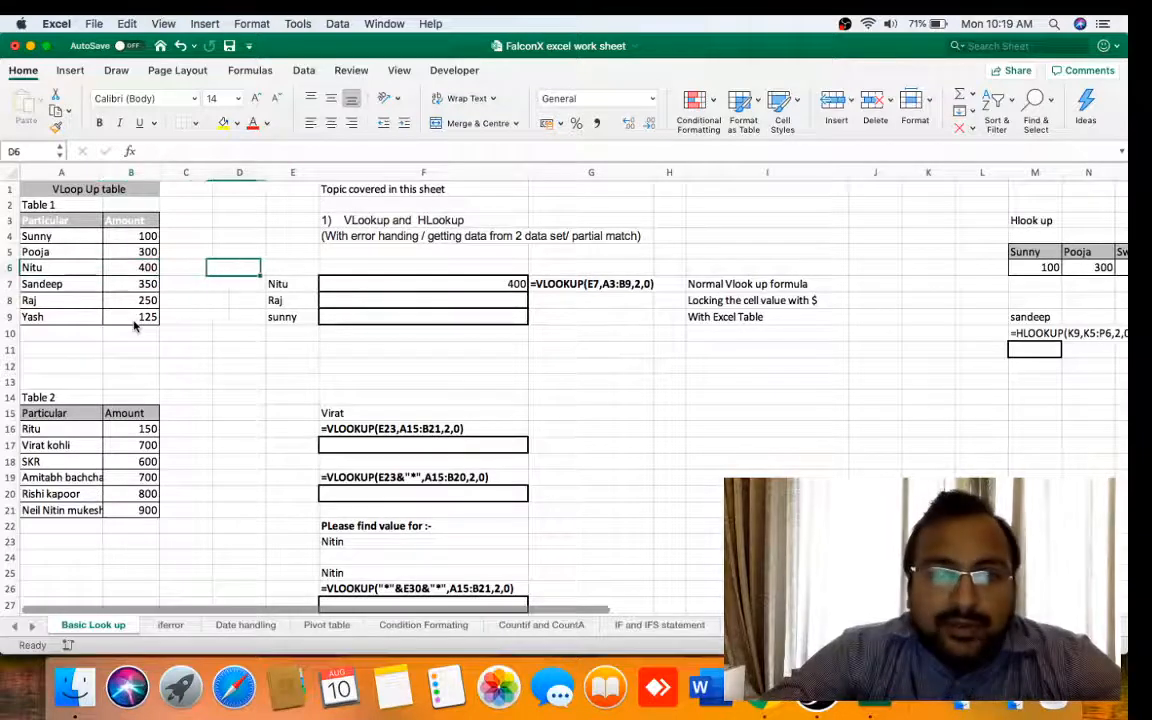
key(Down)
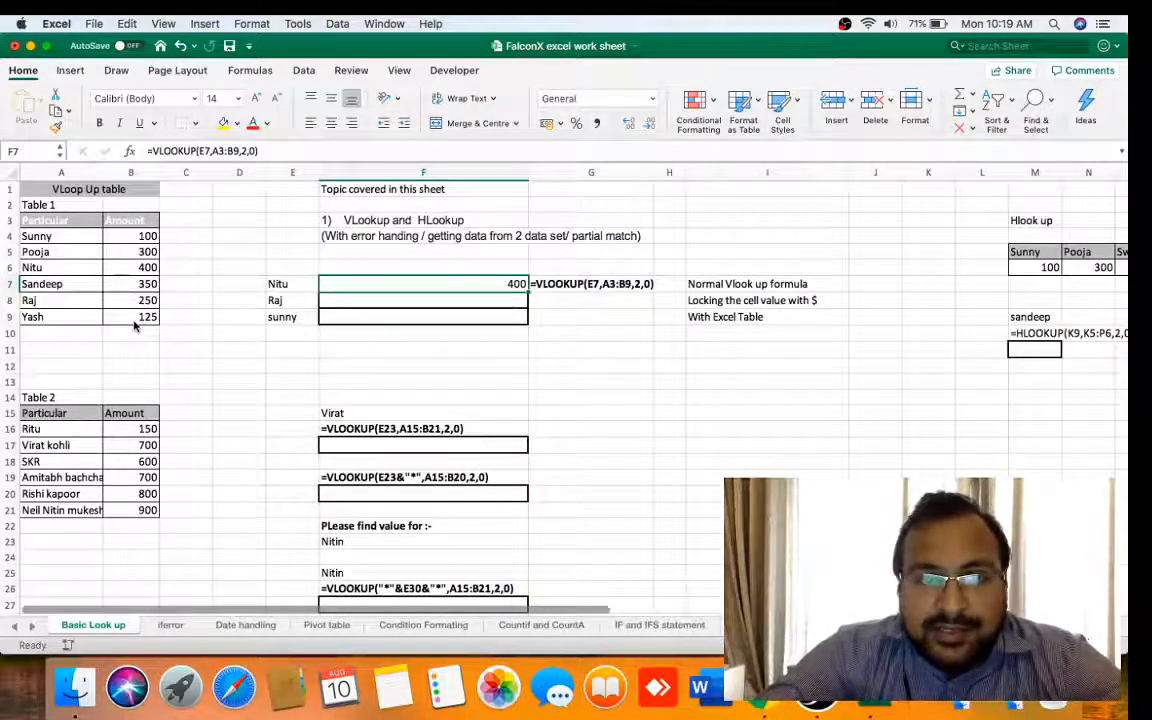
key(super+c)
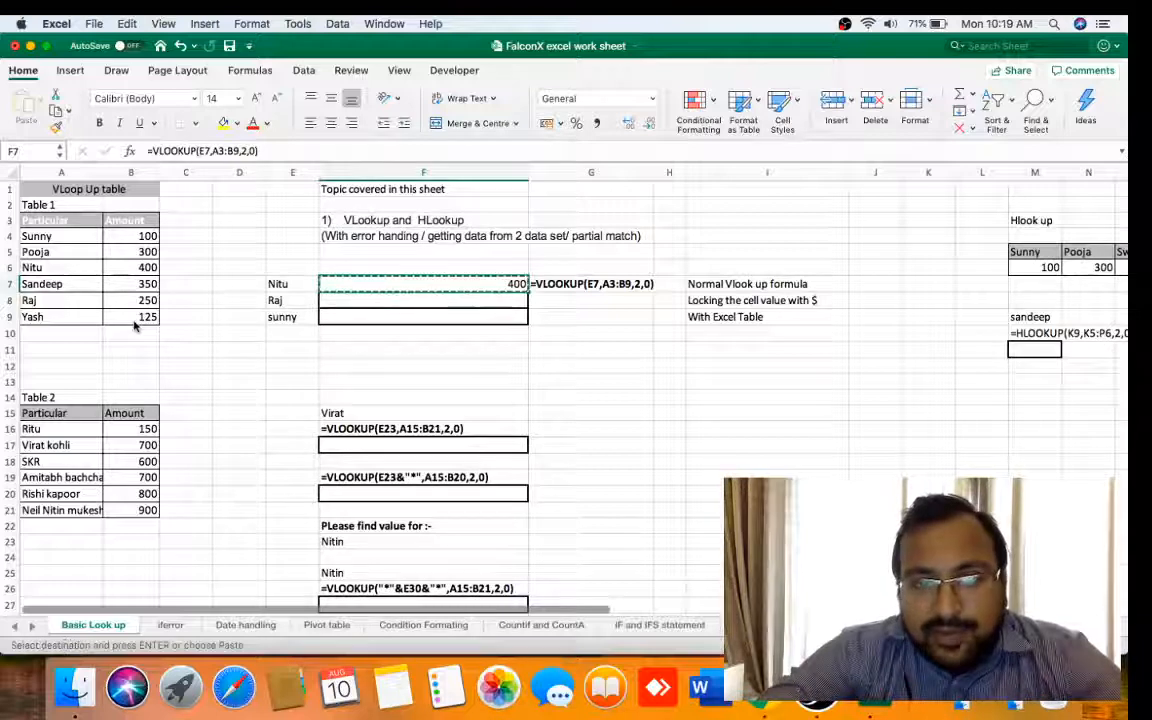
key(shift+Down)
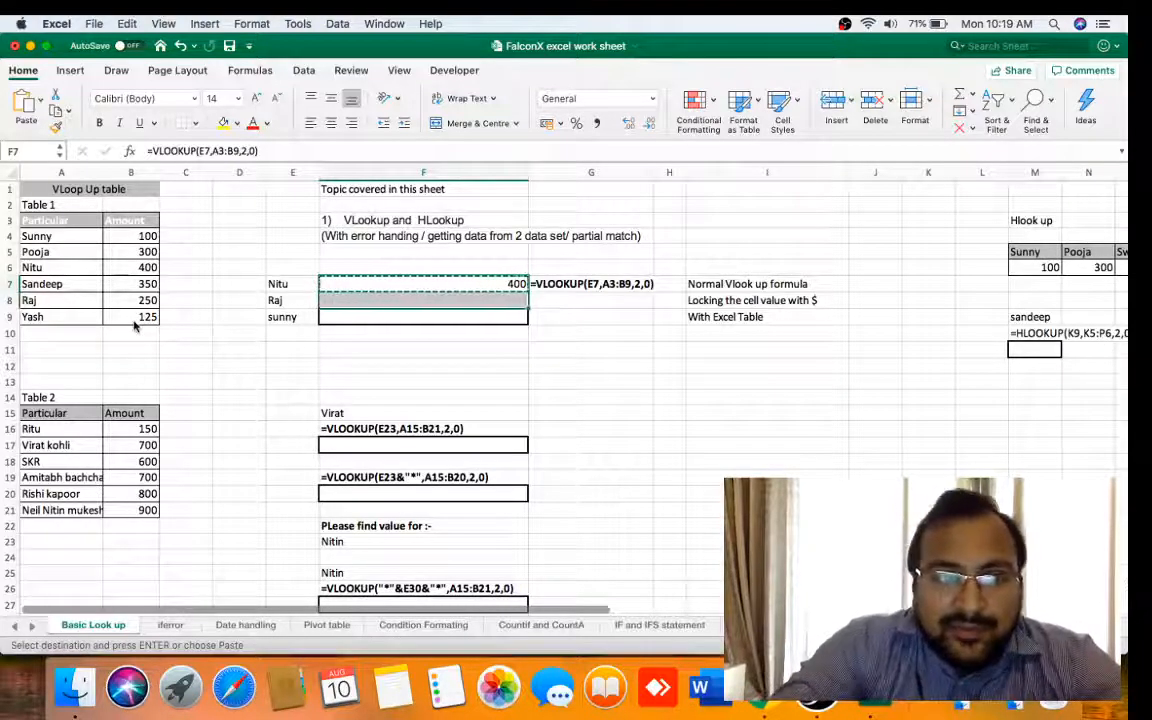
key(shift+Down)
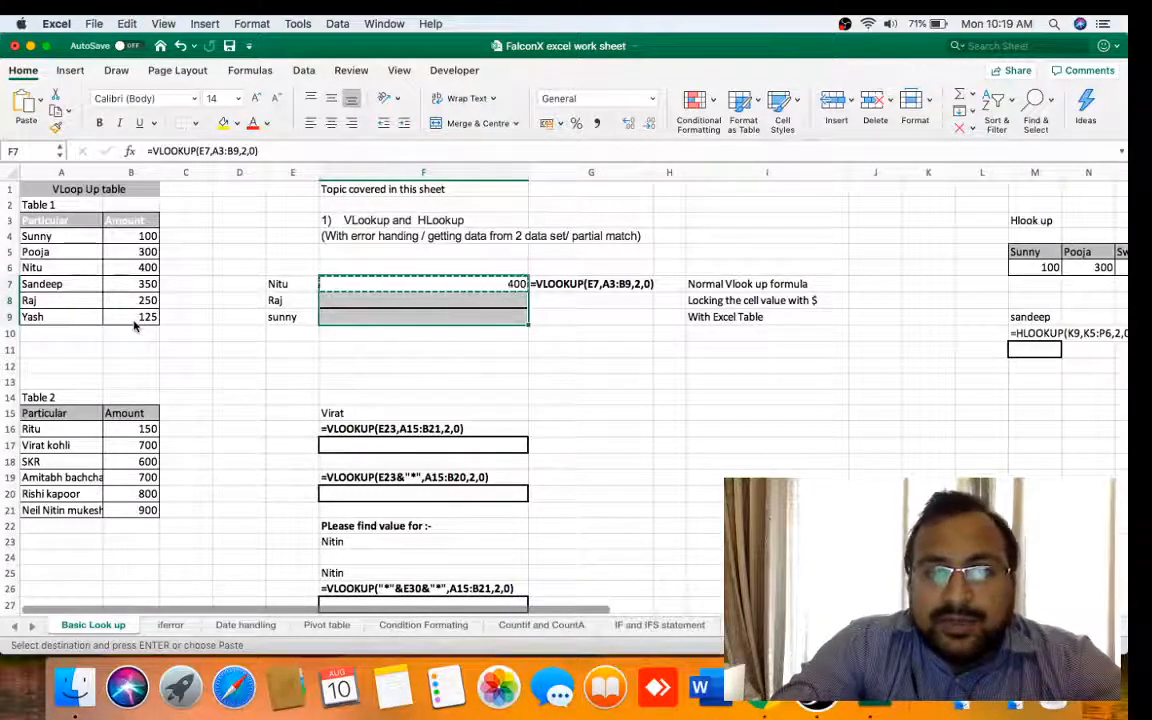
key(Return)
Inspect the copied formulas in F8 and F9, checking which table range each one references.
key(Down)
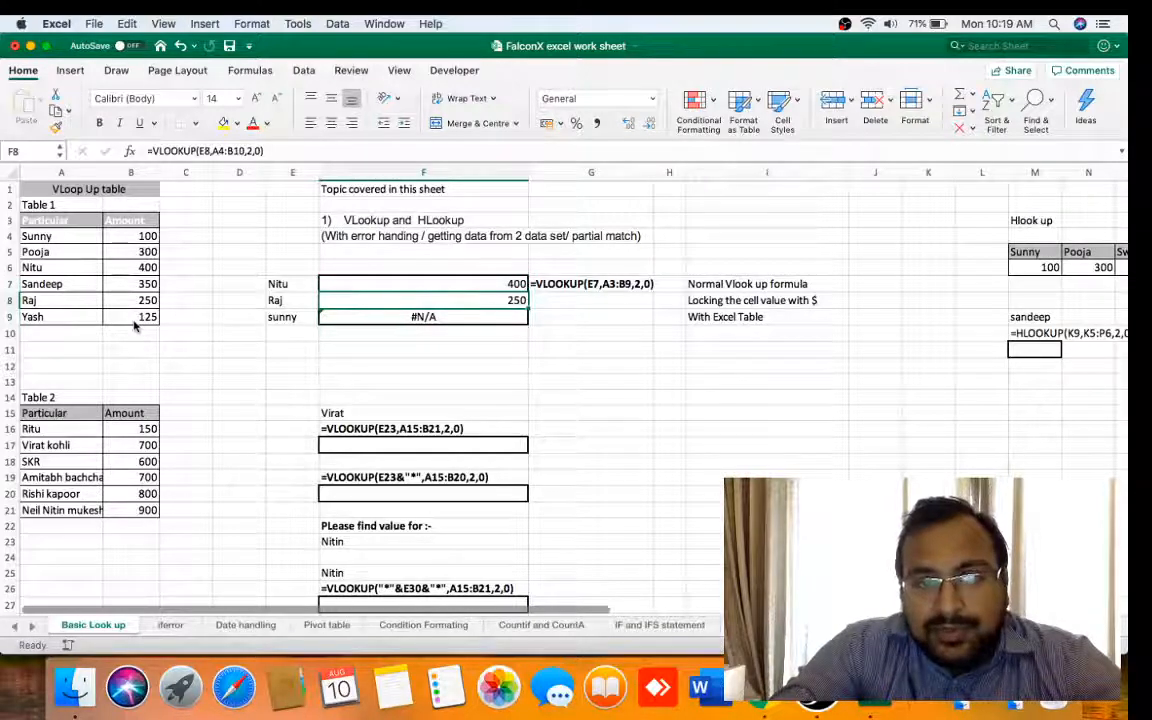
key(Down)
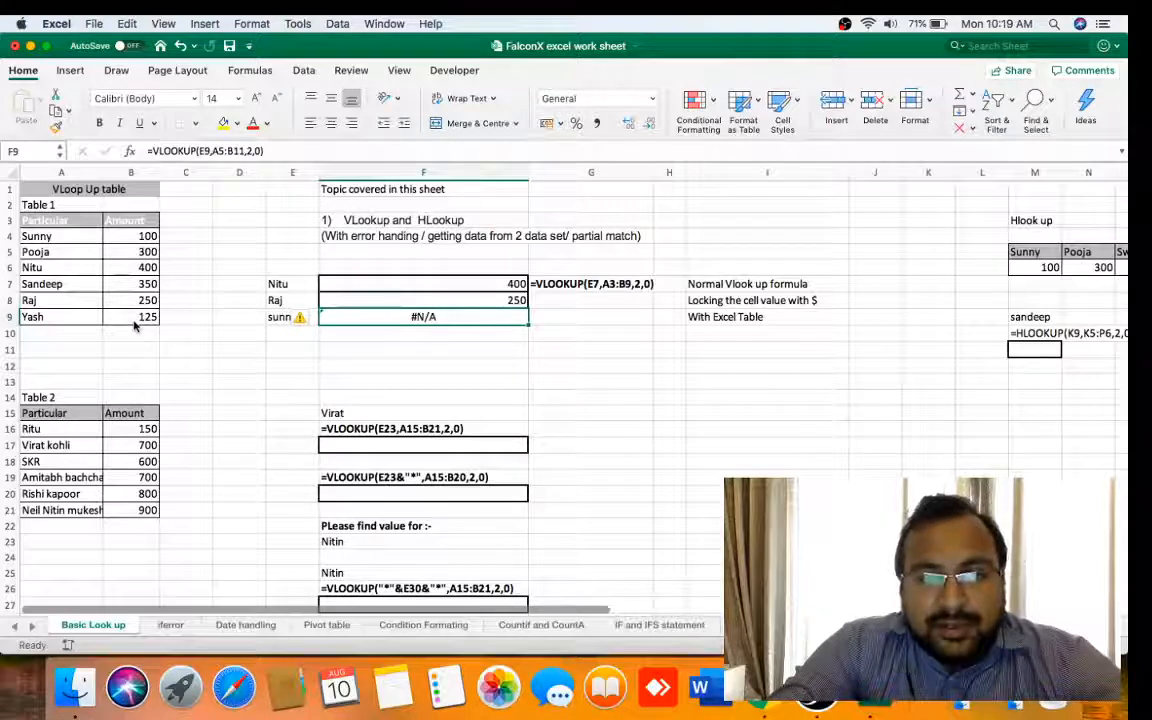
key(Up)
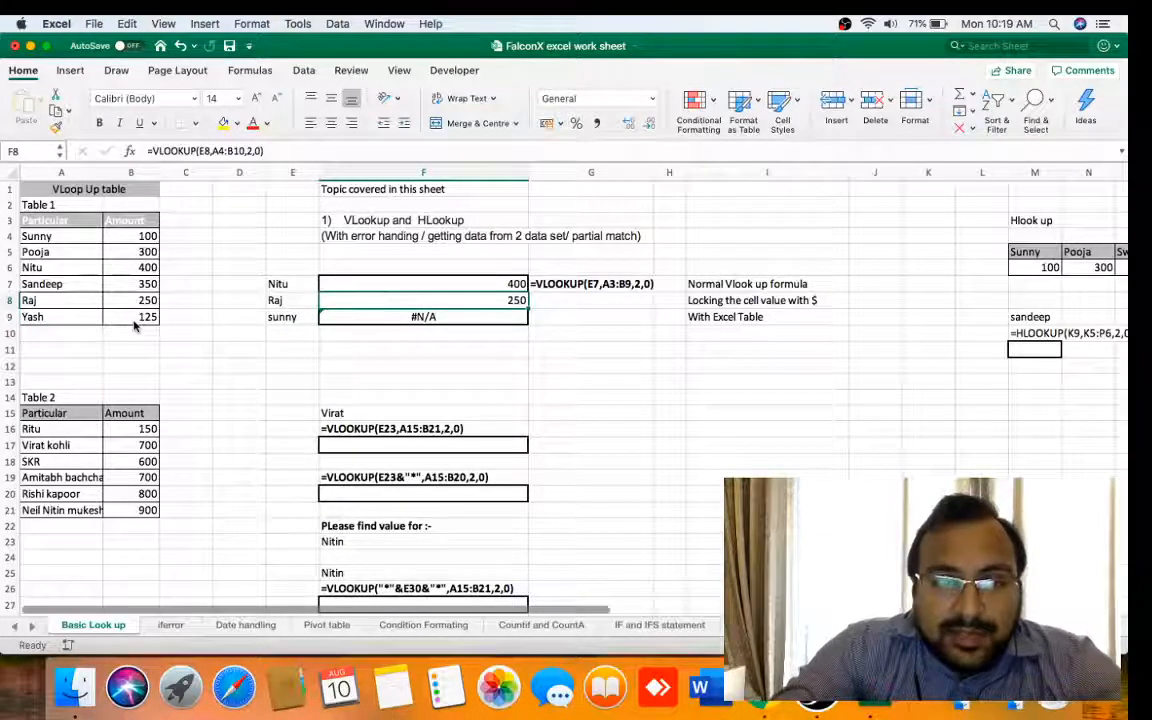
key(Down)
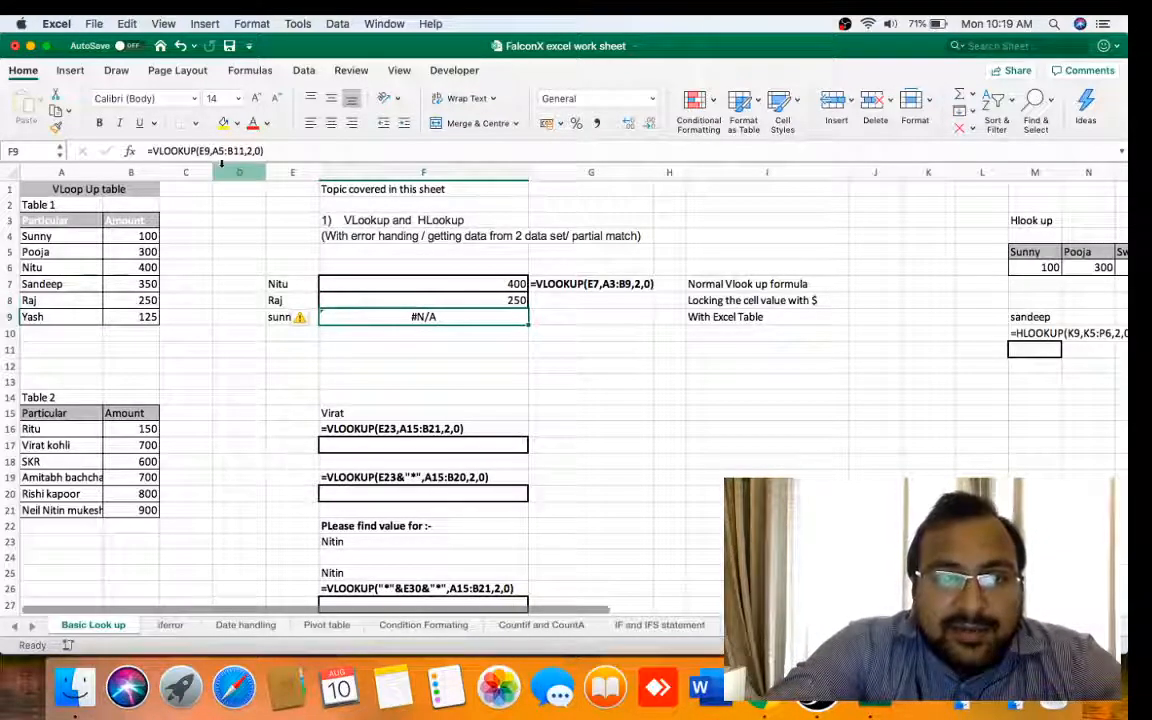
click(203, 150)
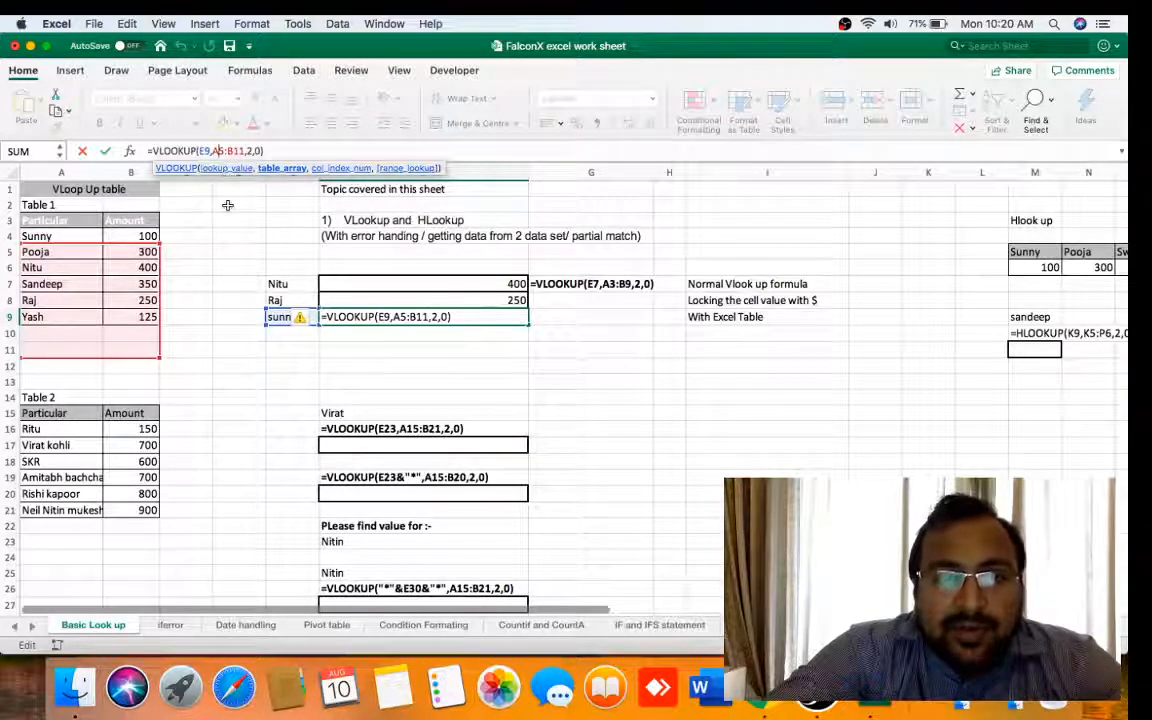
key(Return)
Lock the table range in the F7 VLOOKUP formula as $A$3:$B$9.
key(Up)
key(Up)
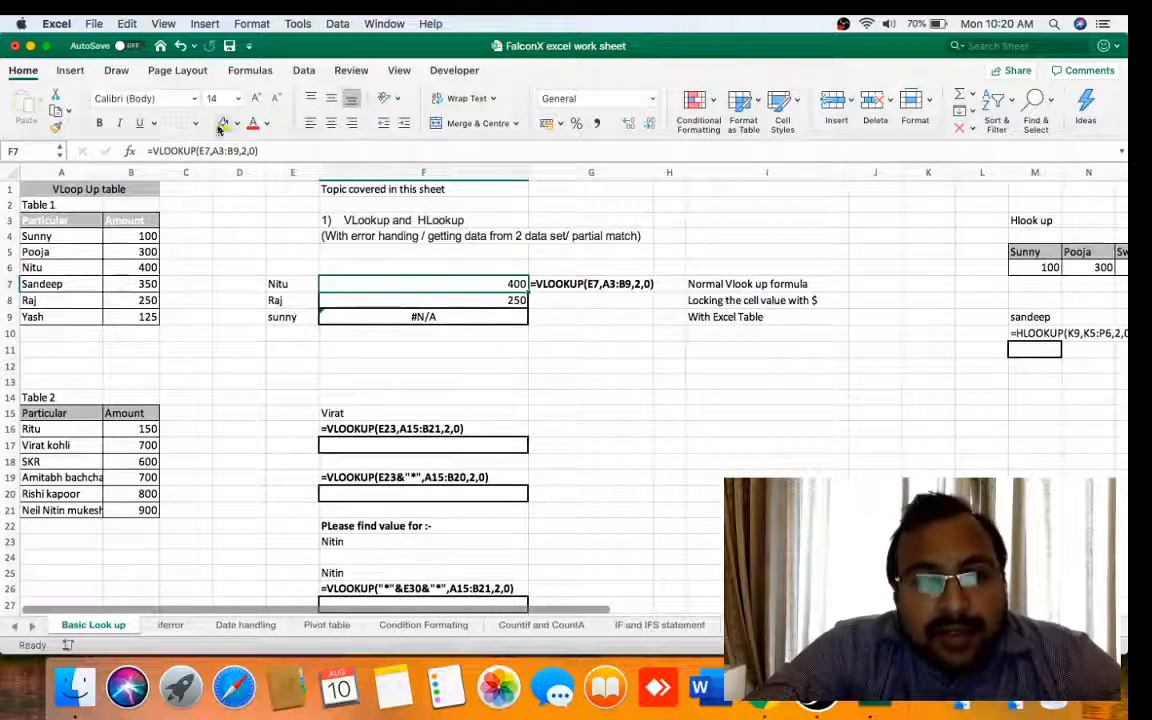
key(F2)
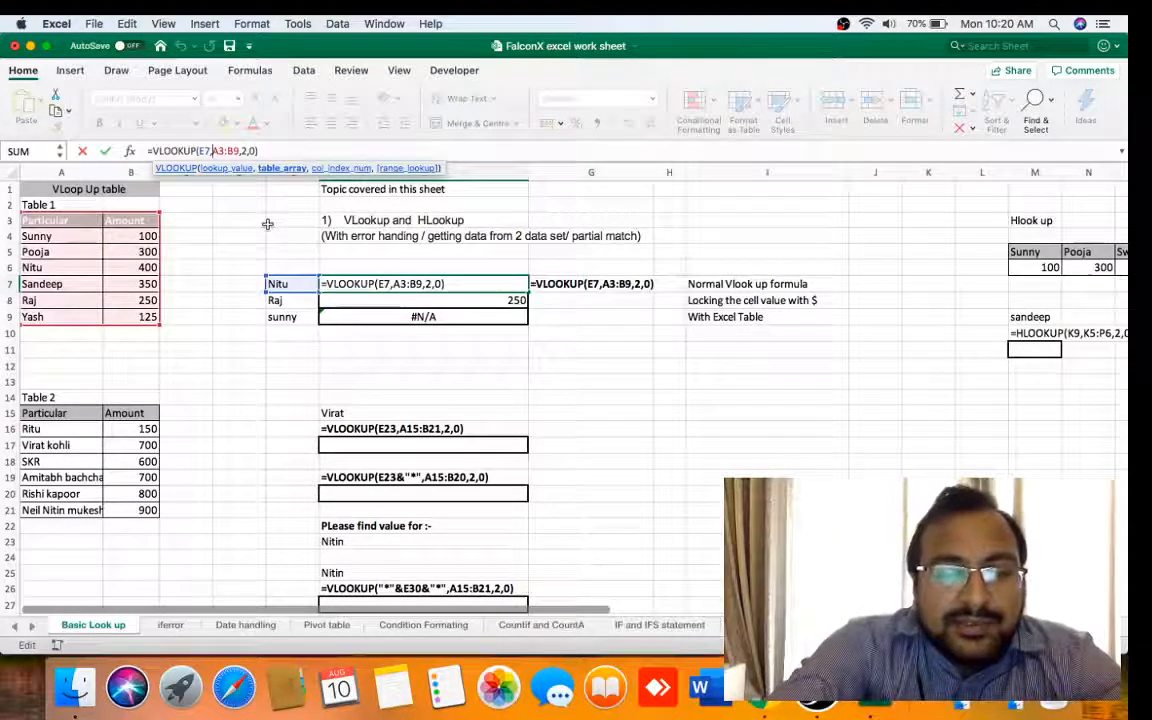
text($)
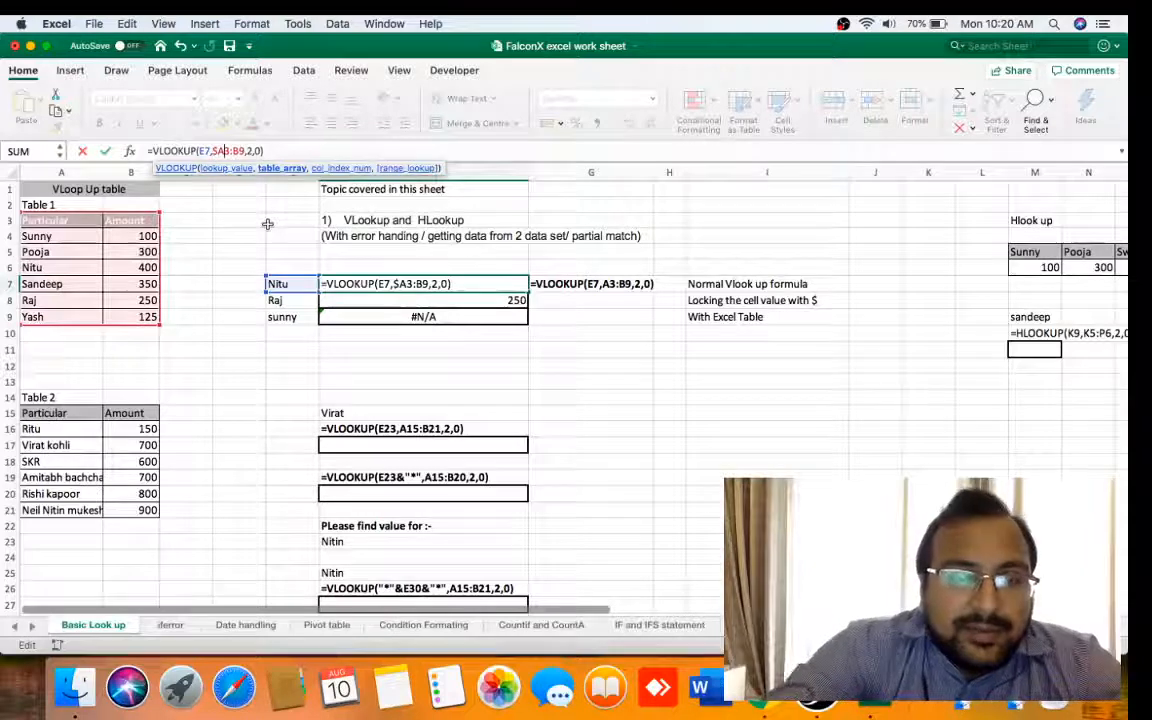
key(Right)
text($)
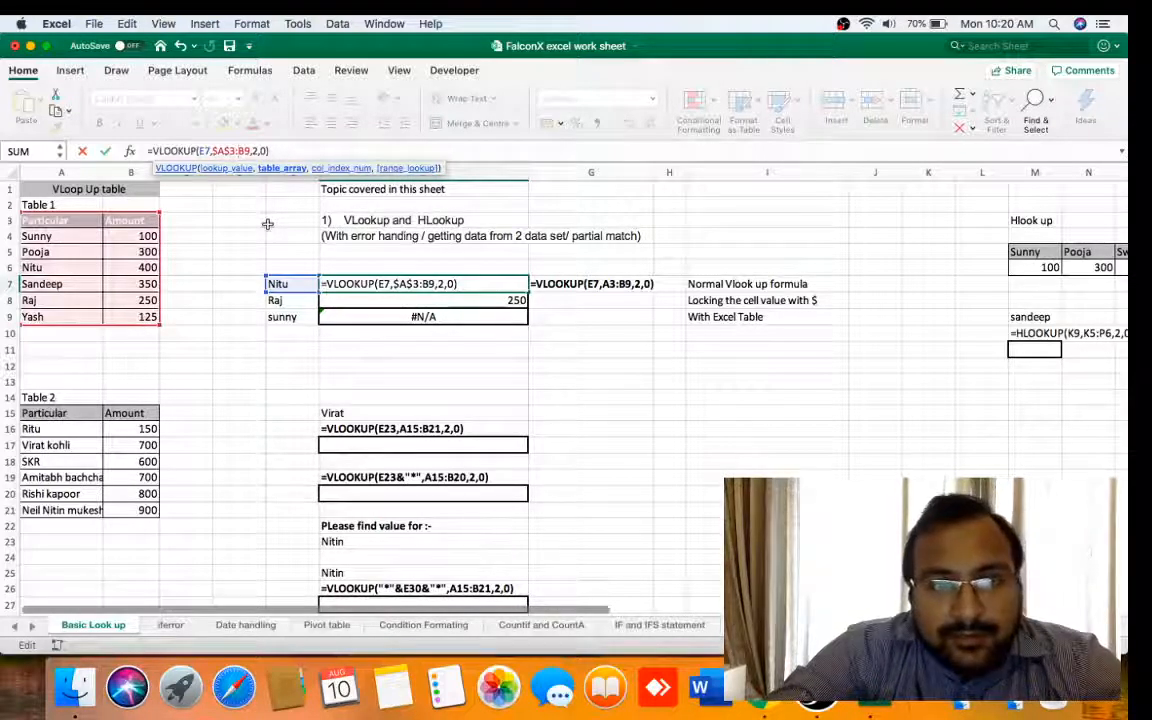
text($)
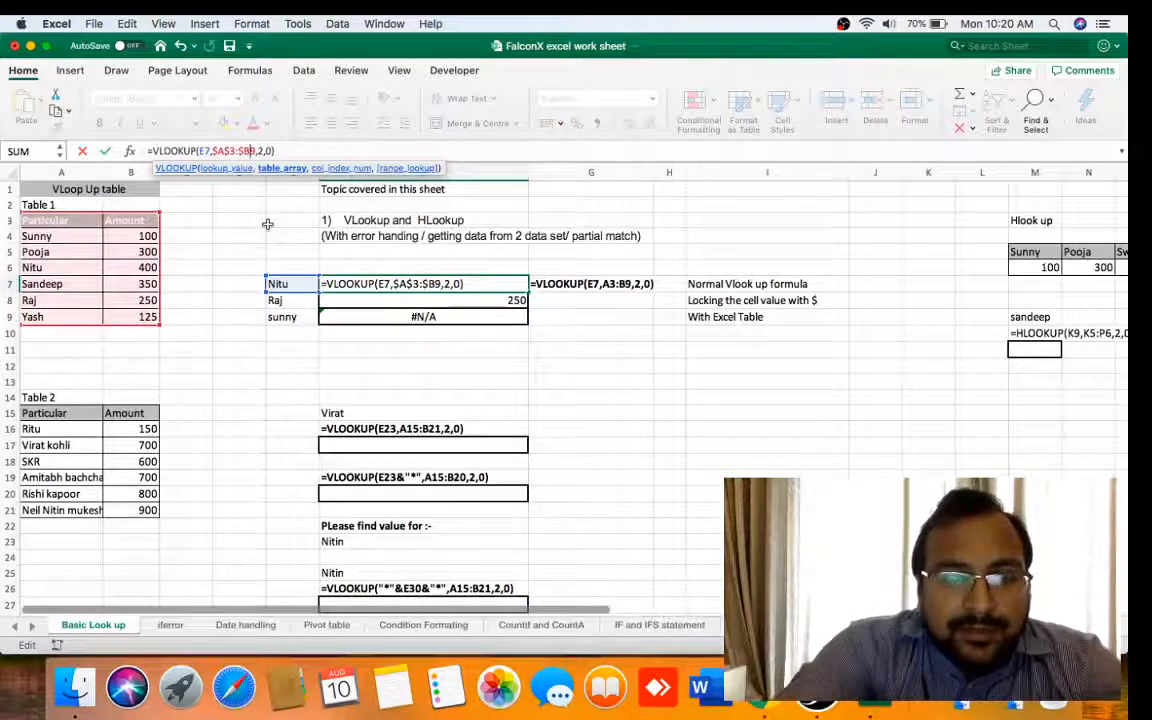
text($)
key(Return)
Copy the locked VLOOKUP formula from F7 into F8 and F9.
key(Up)
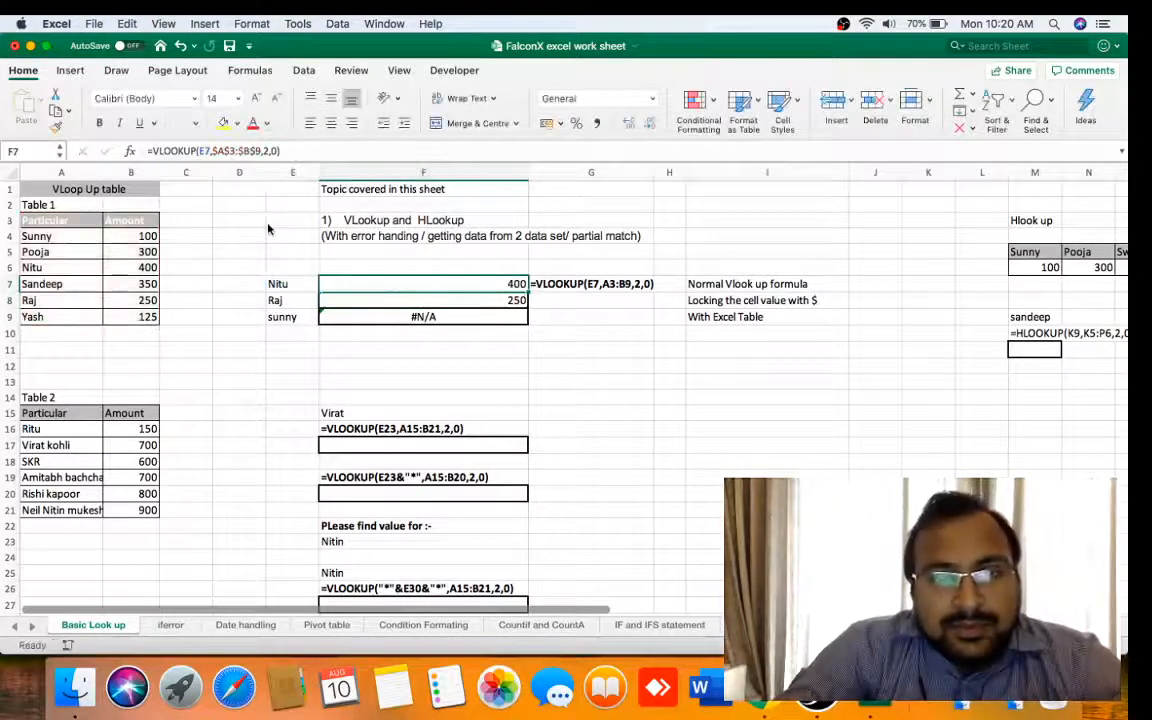
key(super+c)
key(Down)
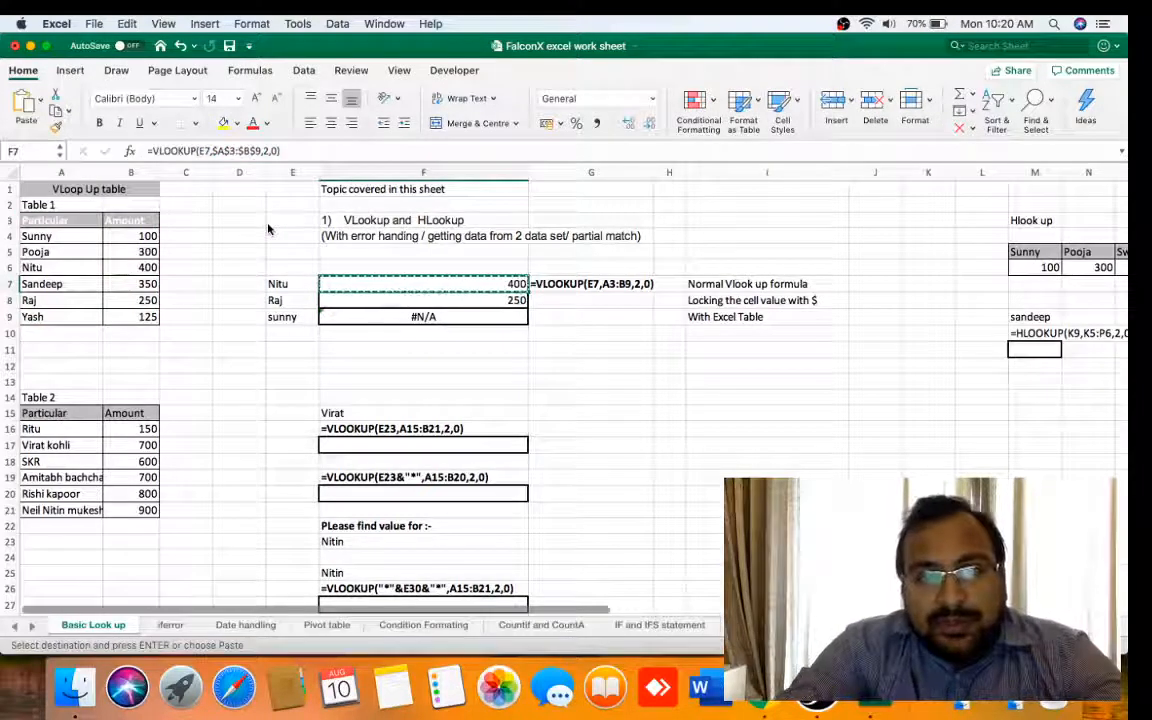
key(shift+Down)
key(Return)
Inspect the copied formula in F9, checking which table range it references.
key(Down)
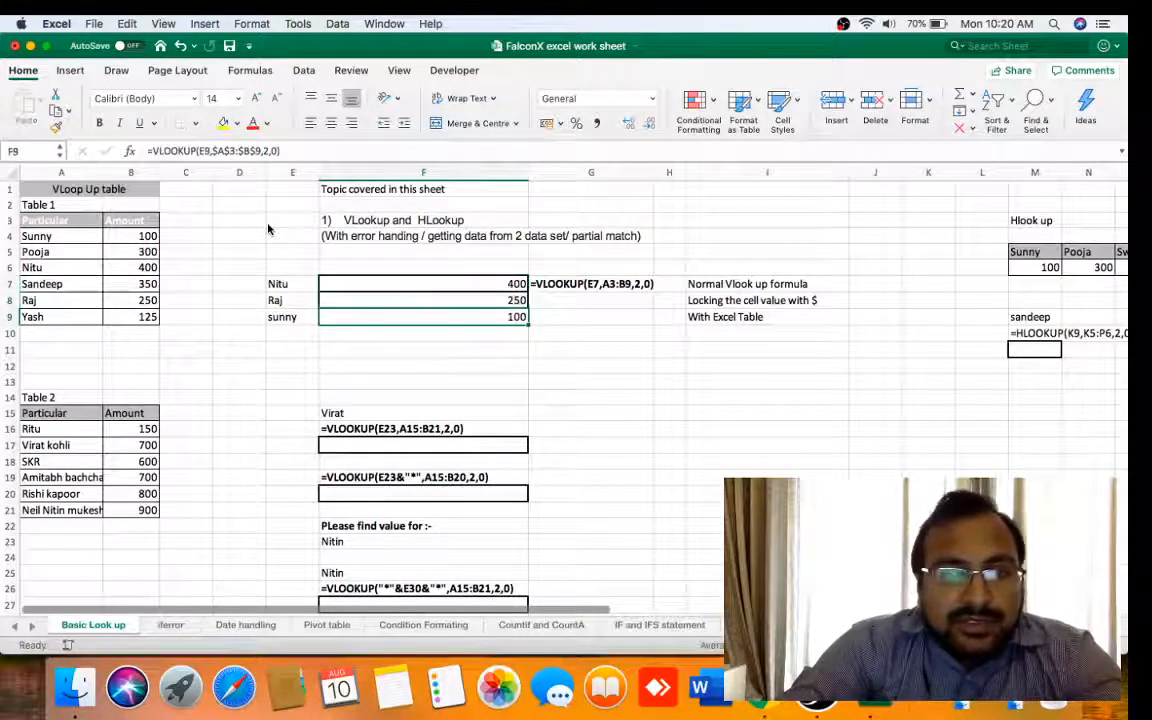
click(225, 150)
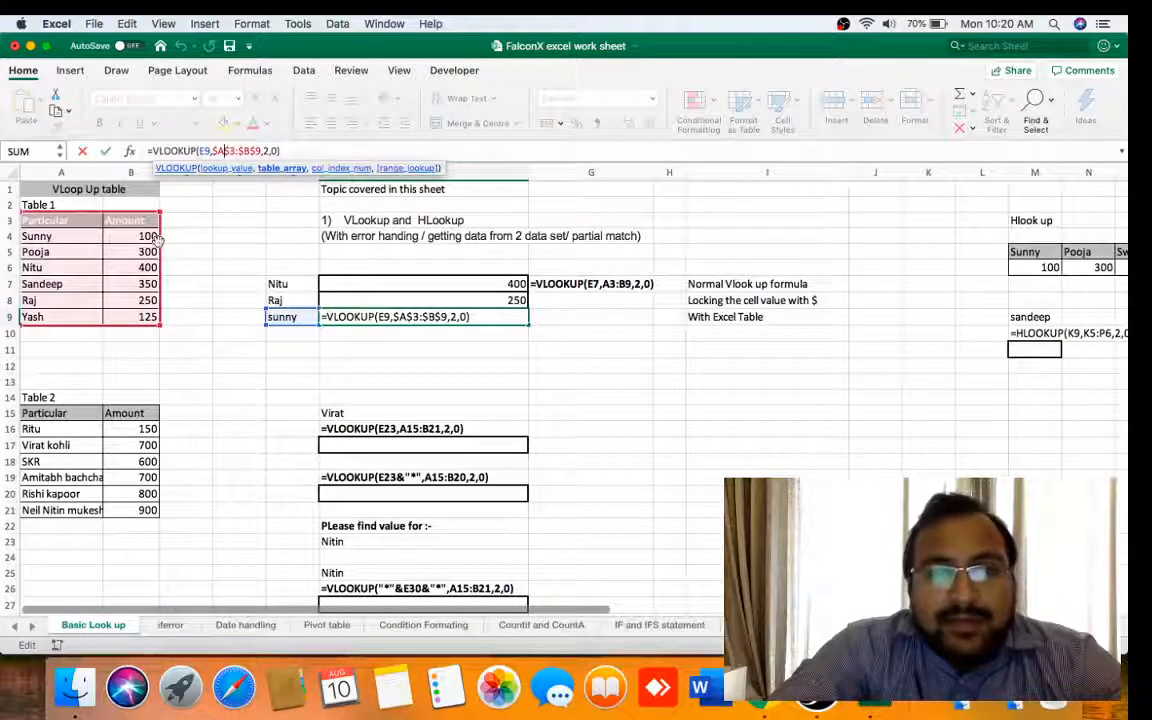
key(Escape)
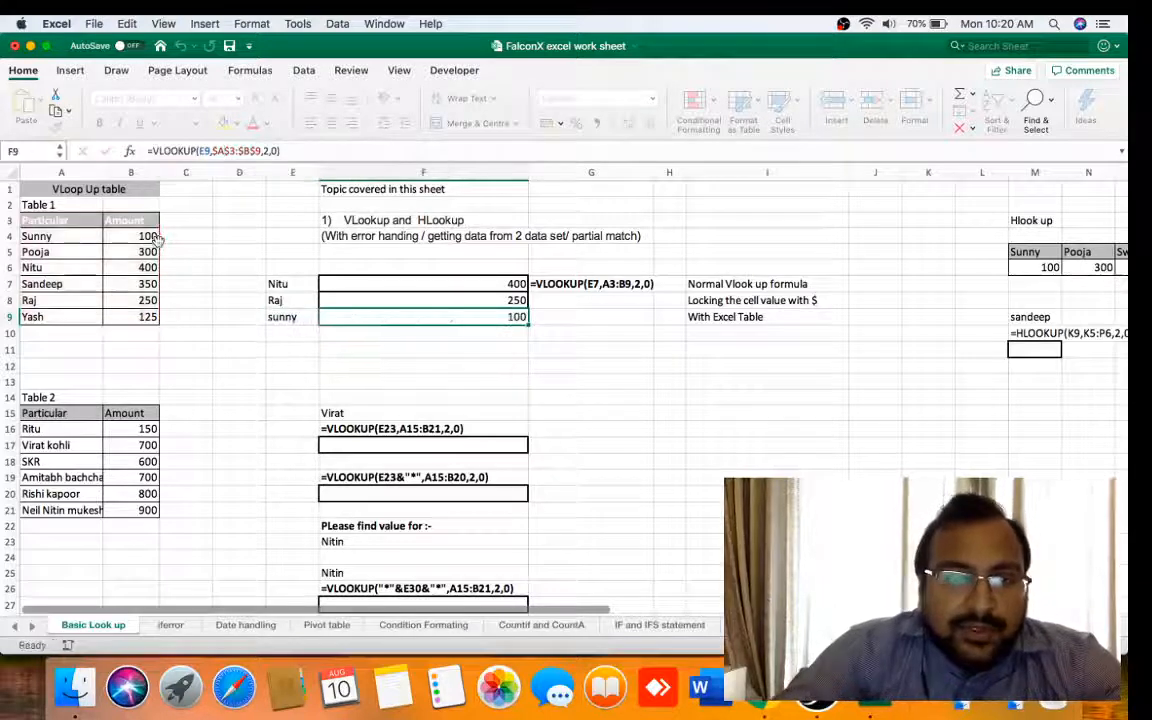
Enter the name from A5 as an additional lookup value in E10.
key(Left)
key(Down)
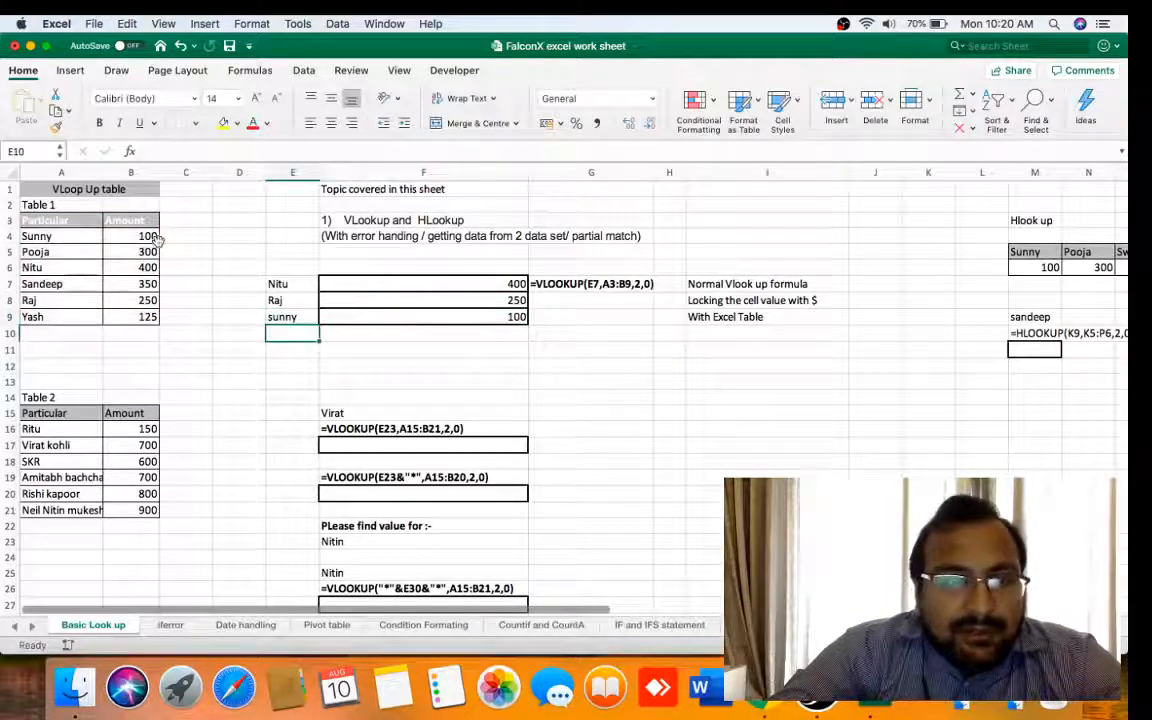
text(Pooja)
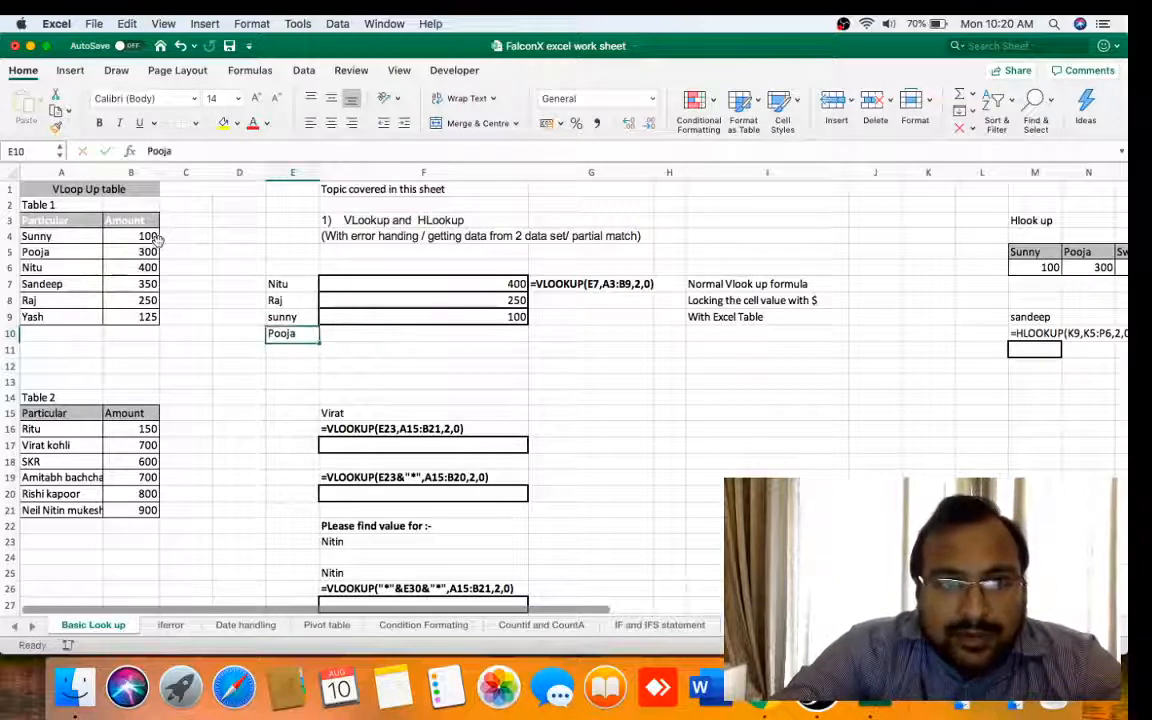
key(Right)
Copy the VLOOKUP formula from F9 down to F10.
key(Up)
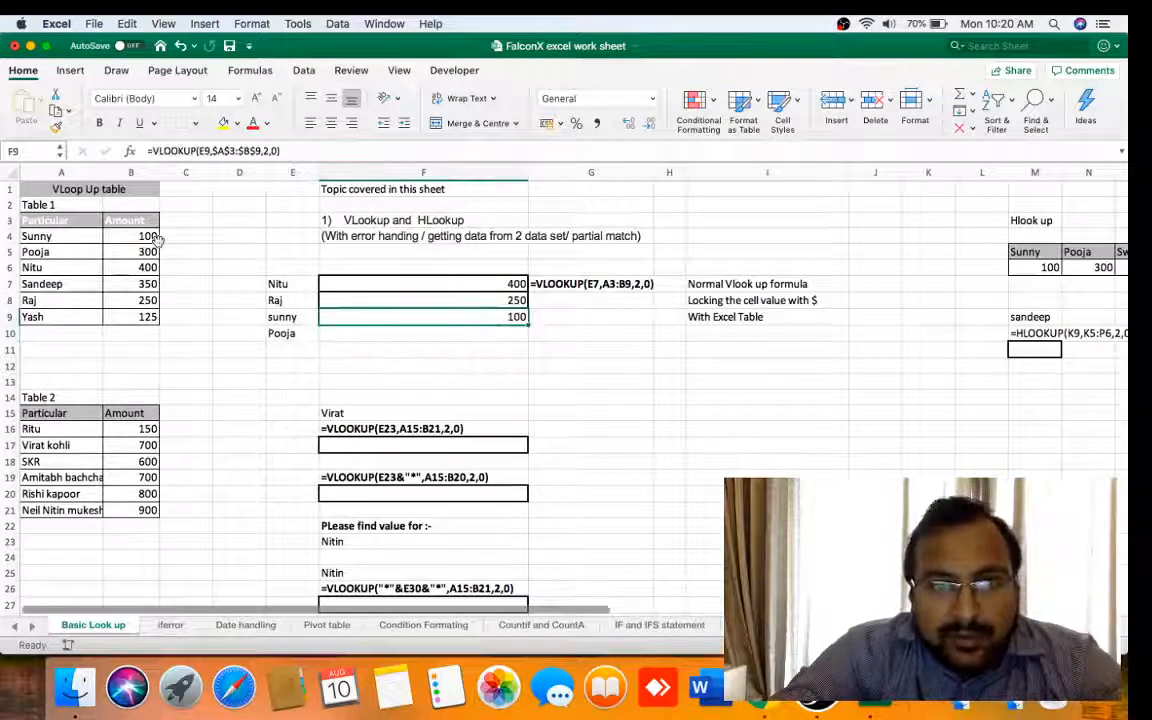
key(super+c)
key(Down)
key(Return)
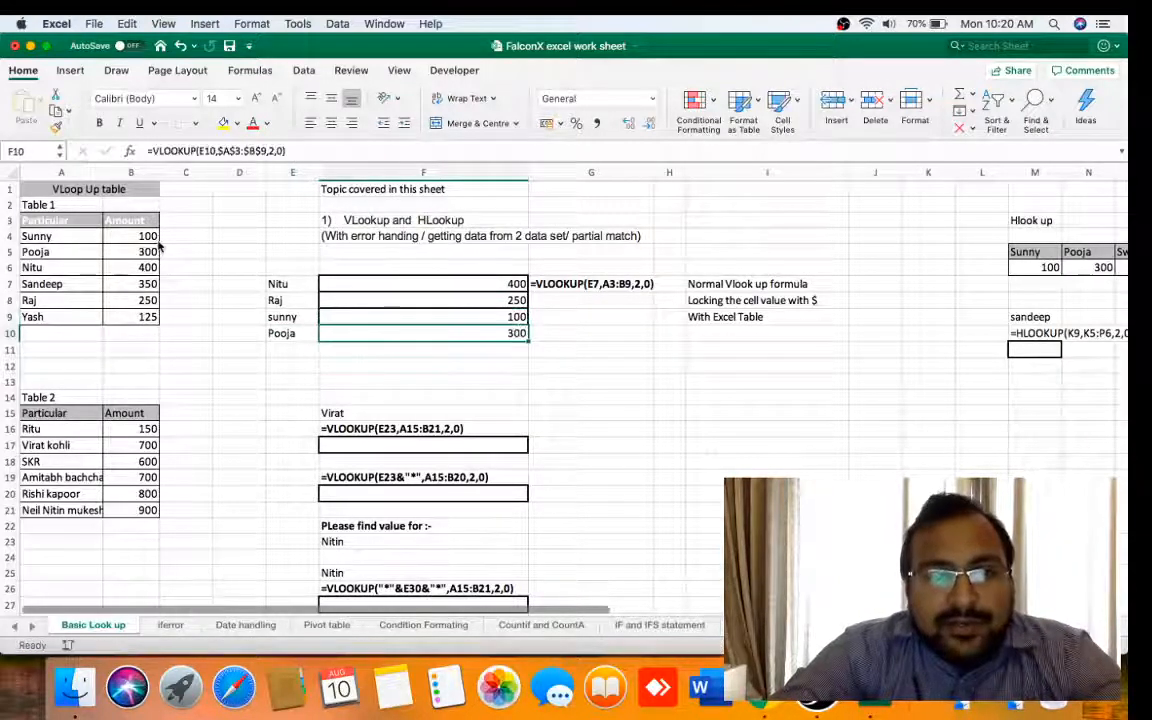
Add a new entry in row 10 of Table 1: the name from A7 followed by 1, with an amount of 500.
key(Left)
key(Left)
key(Left)
key(Left)
key(Left)
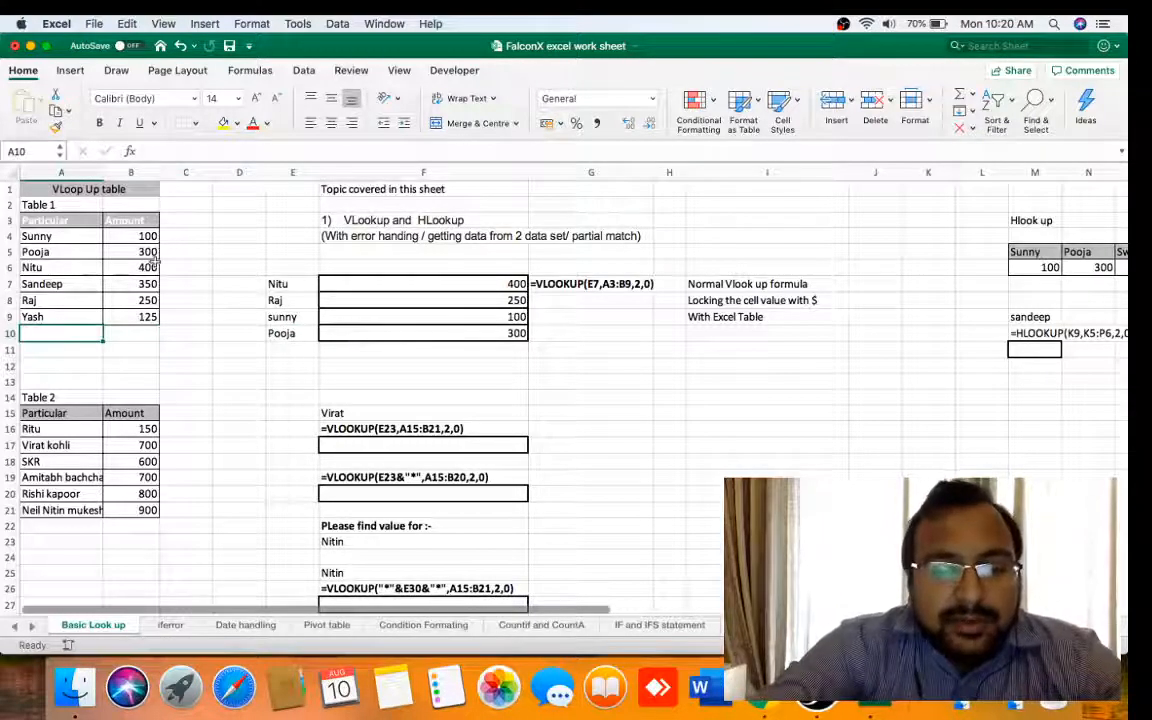
text(Sandeep 1)
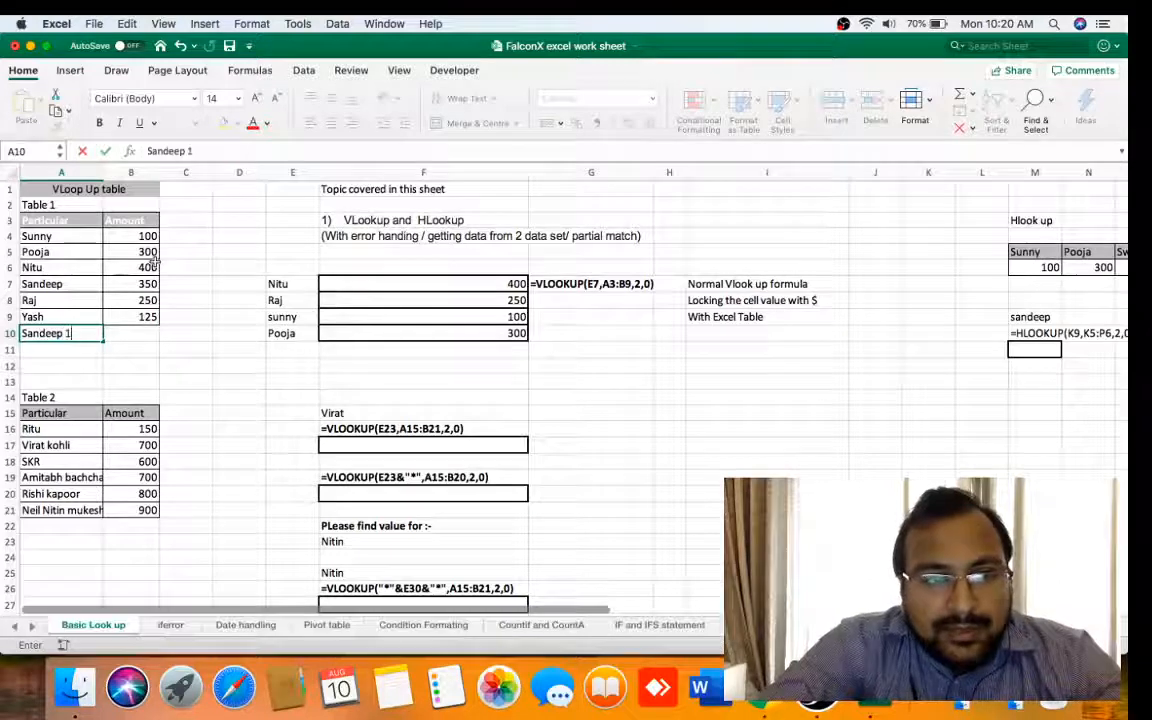
key(Return)
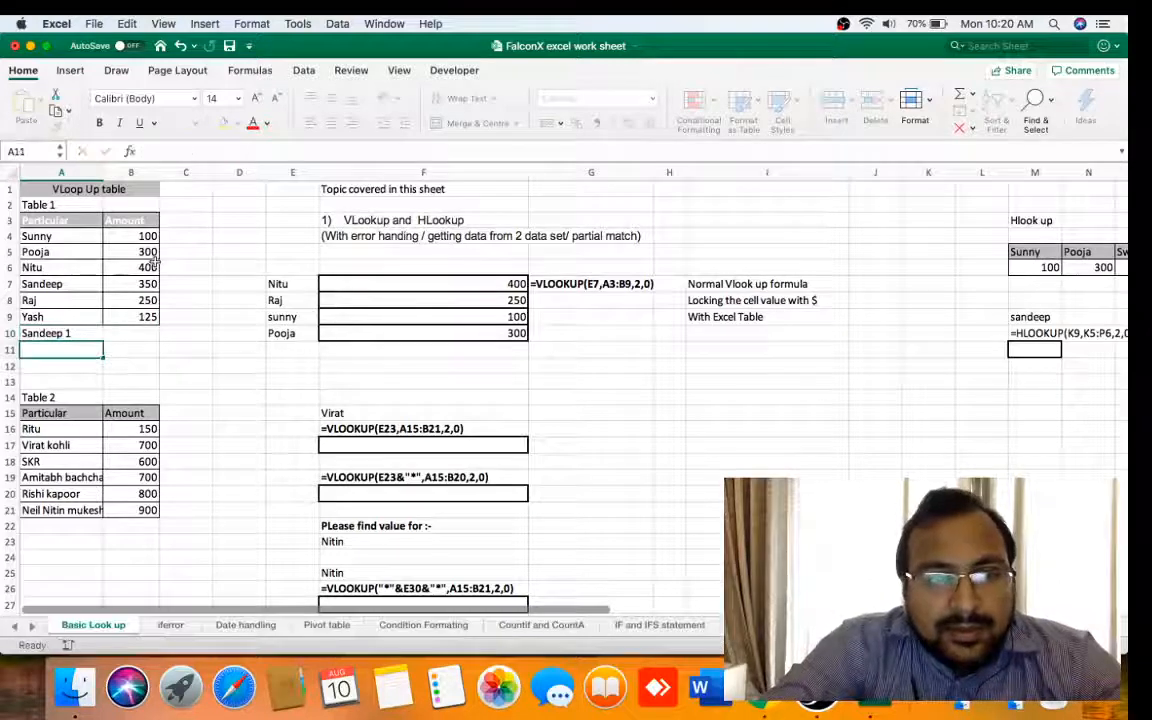
key(Up)
key(Right)
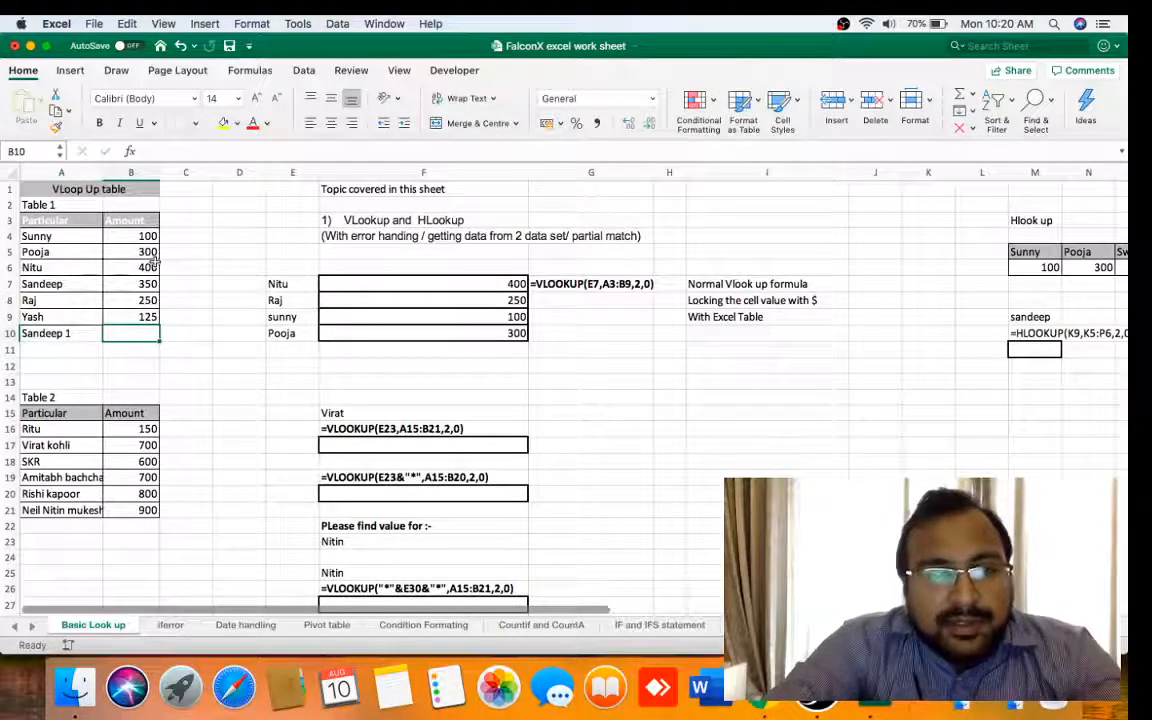
text(500)
key(Return)
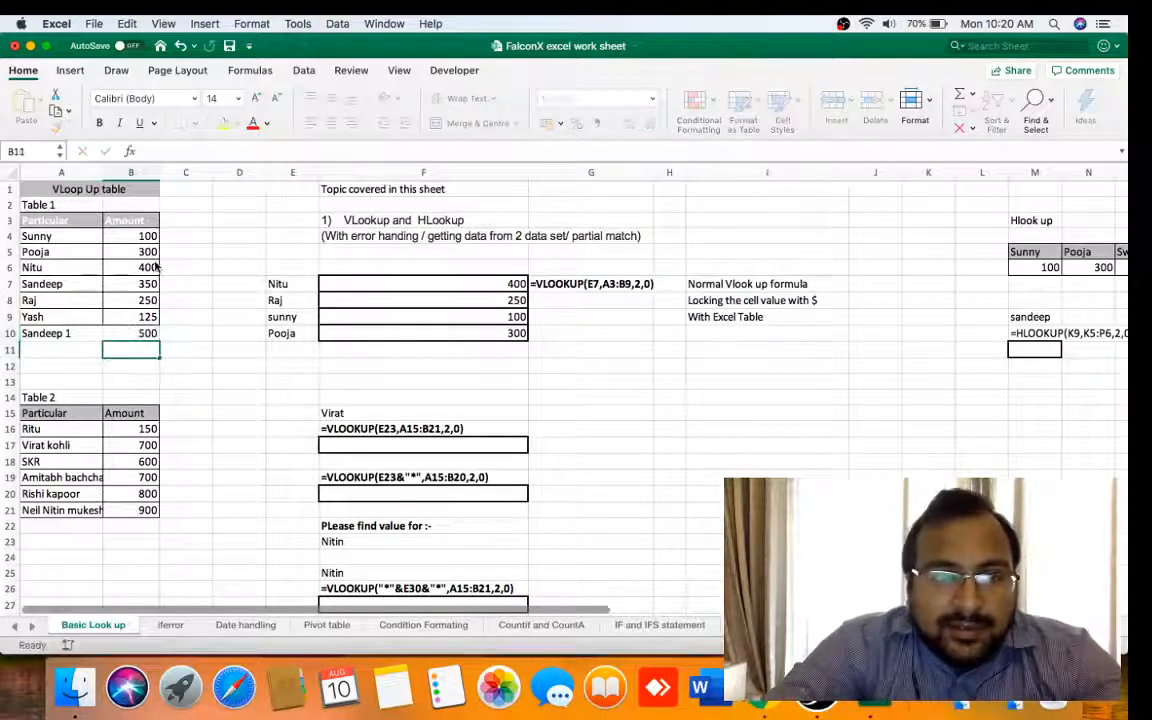
Inspect the locked formulas in F10 and F7, checking whether their table range covers the added row 10.
key(Up)
key(Right)
key(Right)
key(Right)
key(Right)
key(Right)
key(Left)
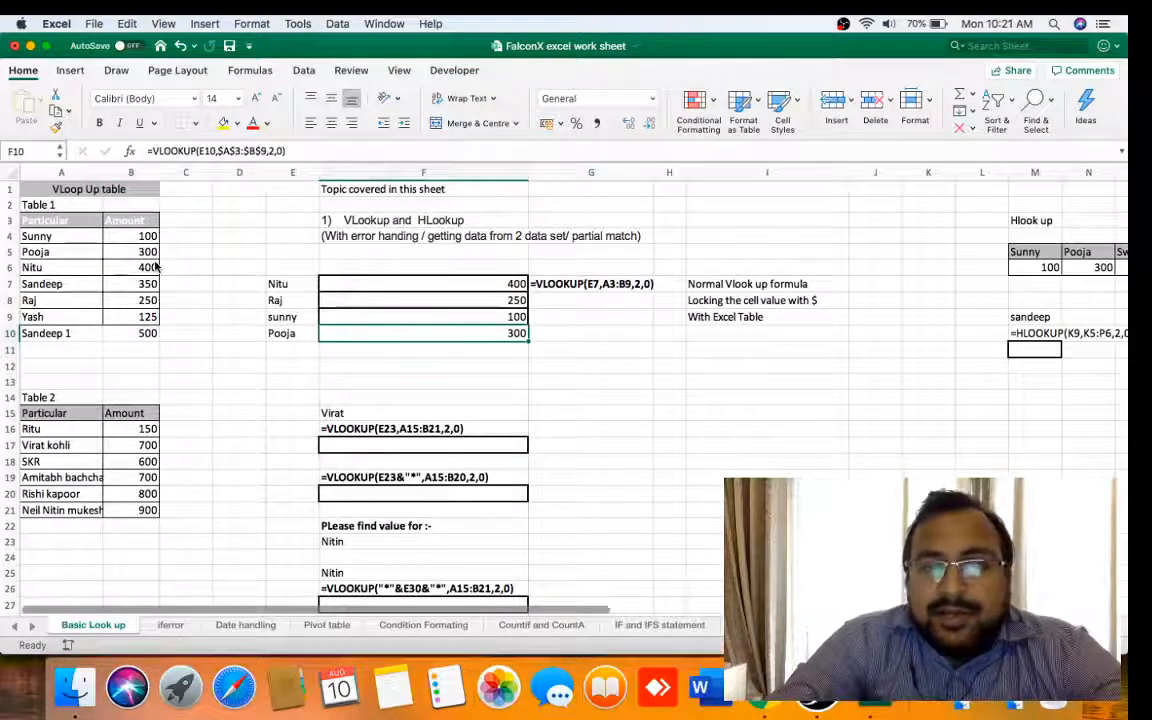
key(Up)
key(Up)
key(Up)
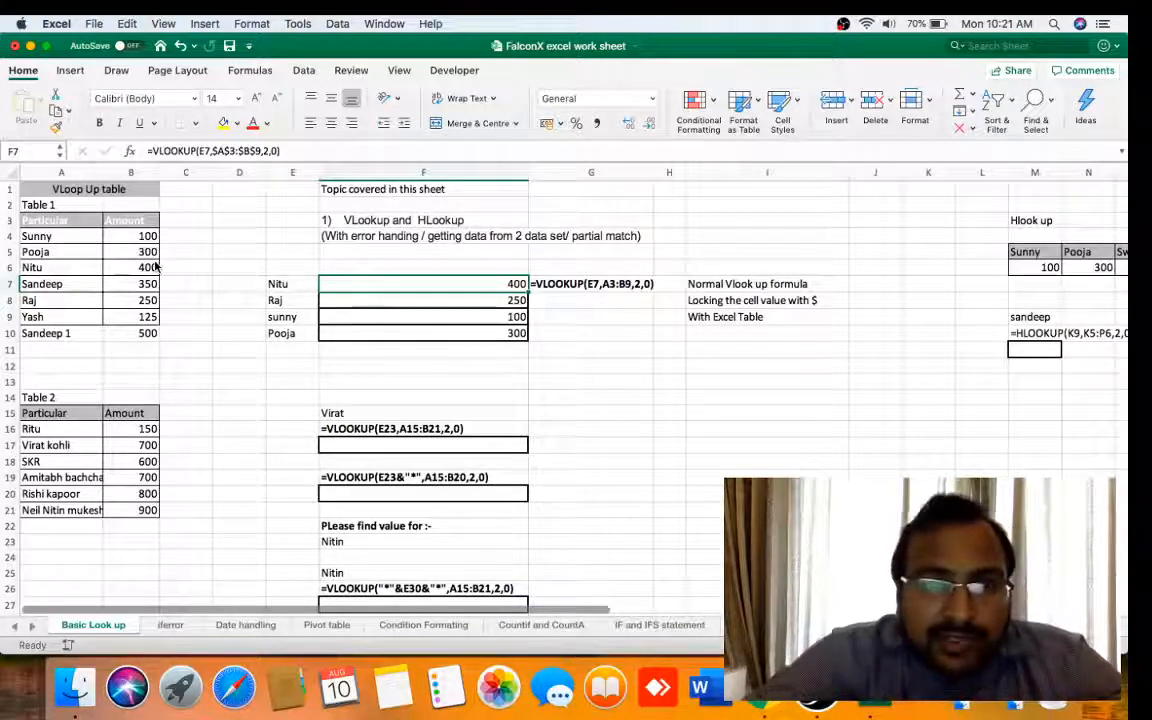
click(260, 151)
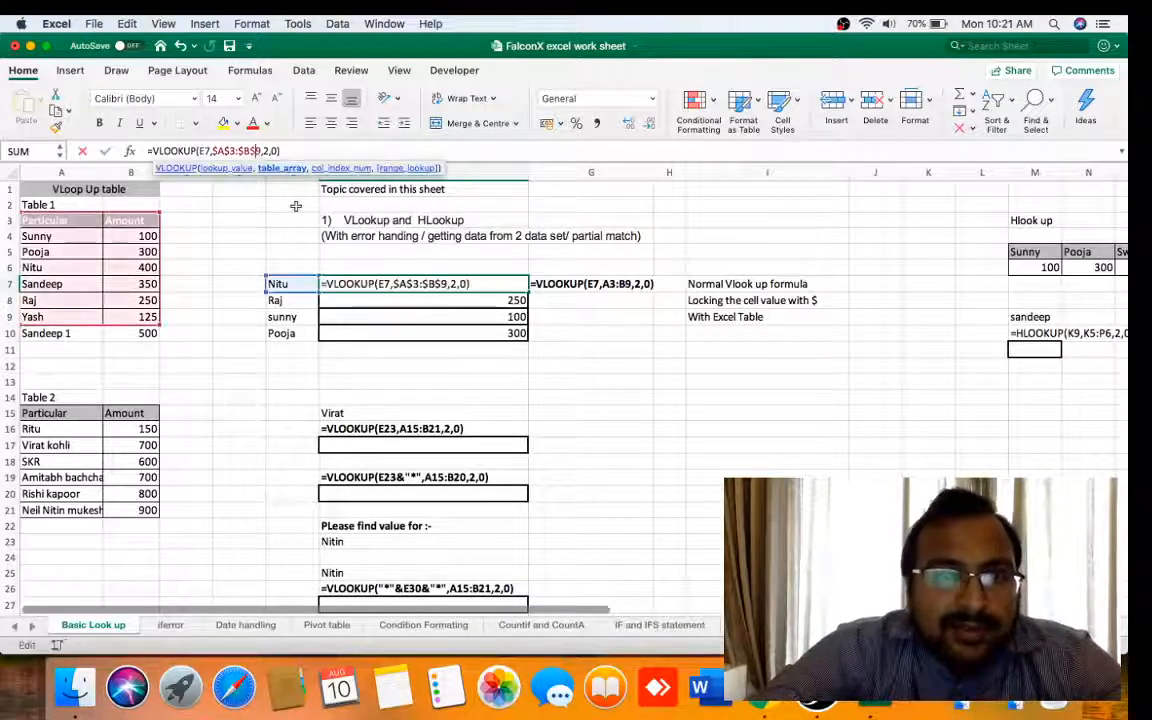
key(Escape)
Clear the VLOOKUP formulas from F7:F10.
key(shift+Down)
key(shift+Down)
key(shift+Down)
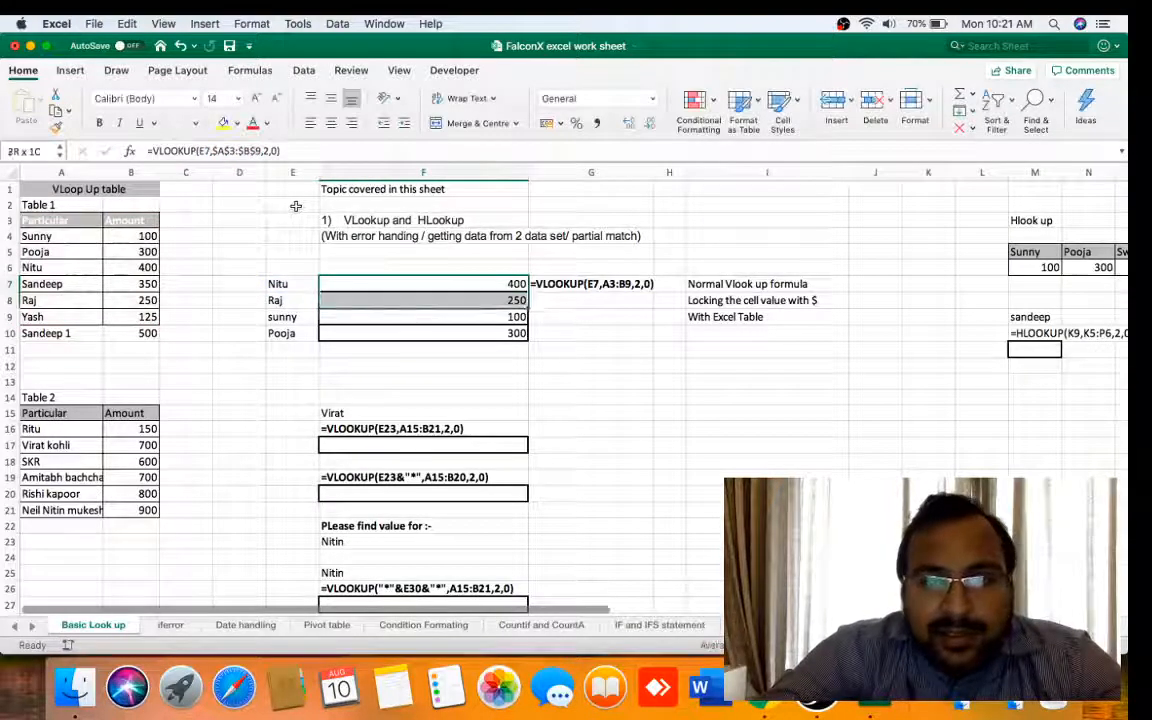
key(Delete)
Convert the range A3:B10 into an Excel table with headers.
key(Left)
key(Left)
key(Up)
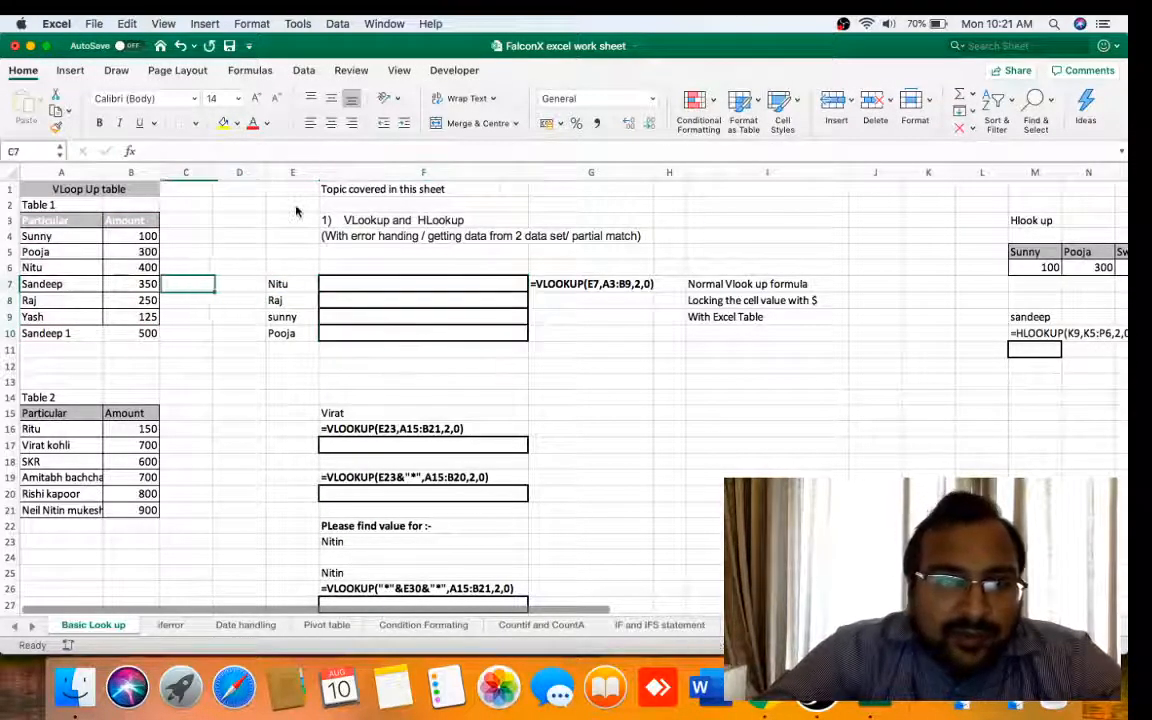
key(Left)
key(Left)
key(Left)
key(Up)
key(Up)
key(Up)
key(shift+Right)
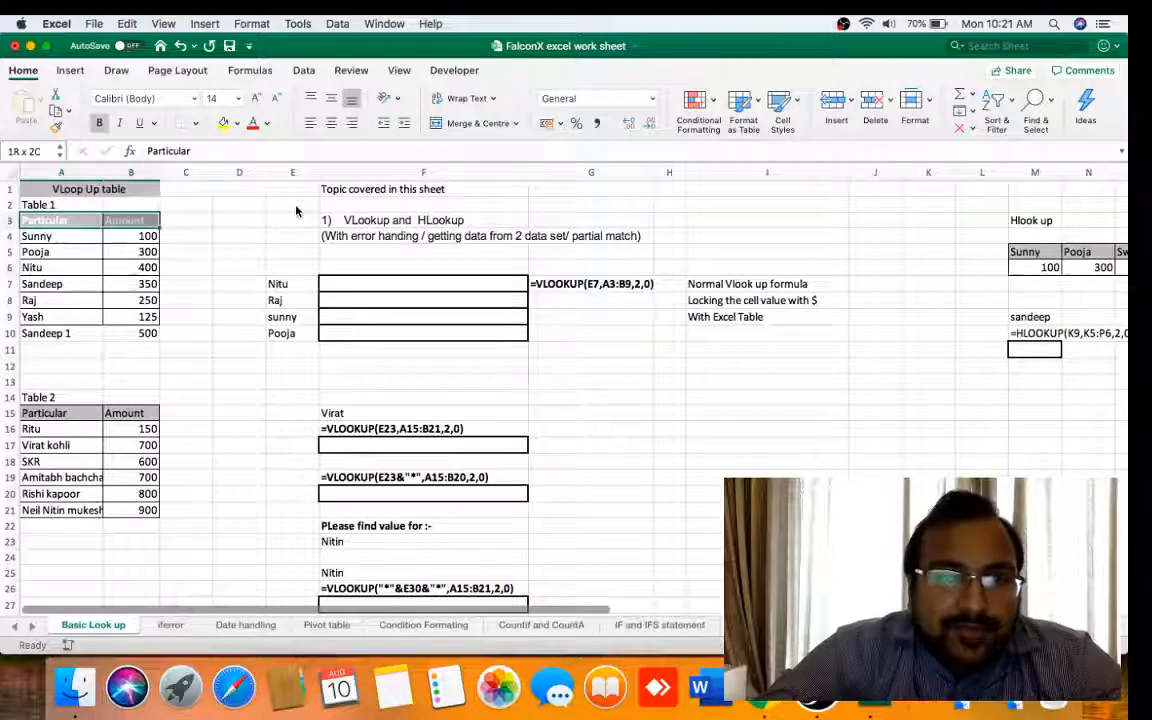
key(shift+Down)
key(shift+Down)
key(shift+Down)
key(shift+Down)
key(shift+Down)
key(shift+Down)
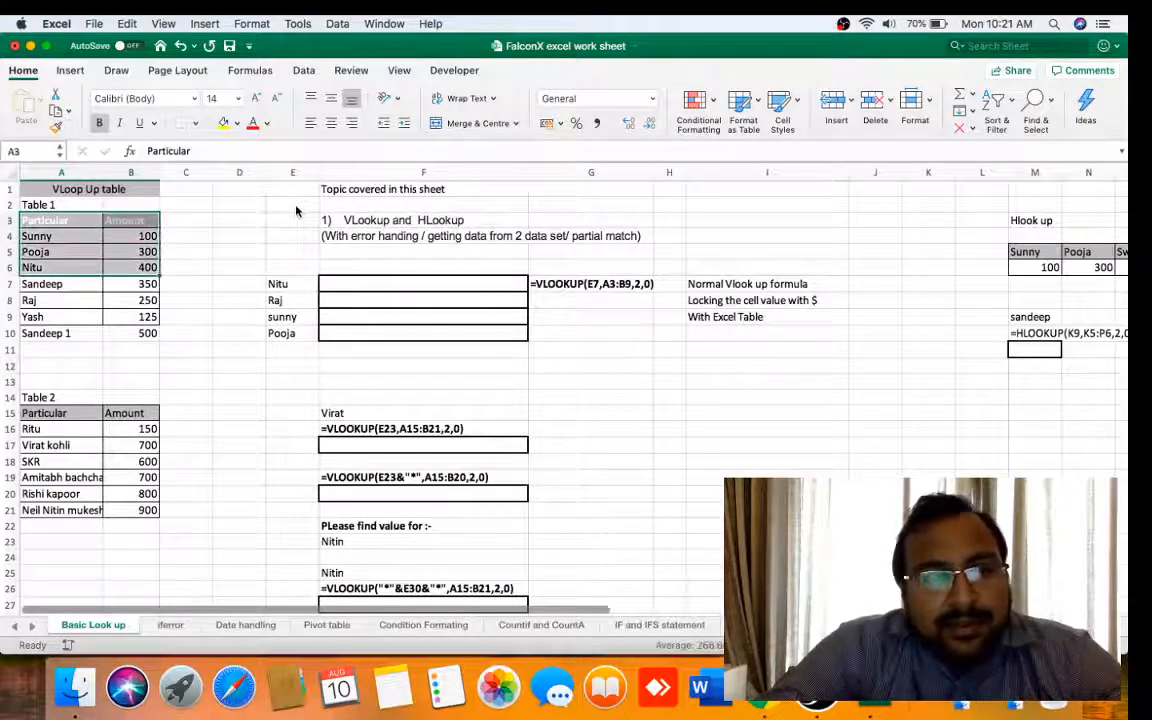
key(shift+Down)
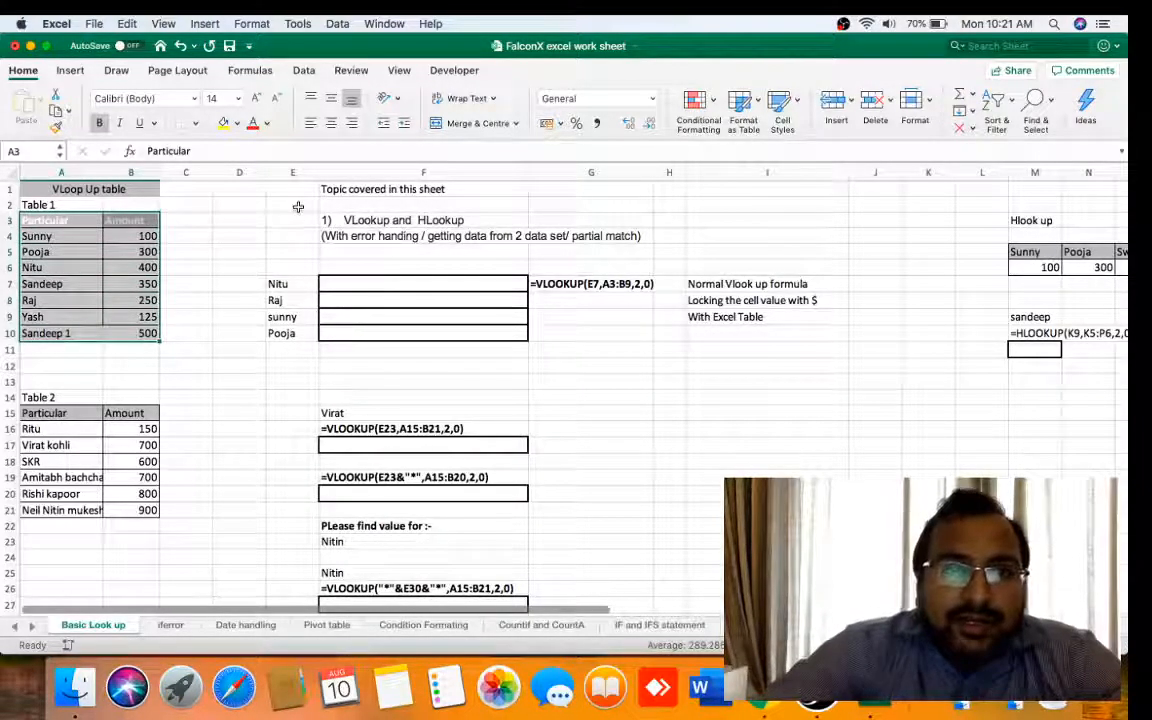
click(70, 71)
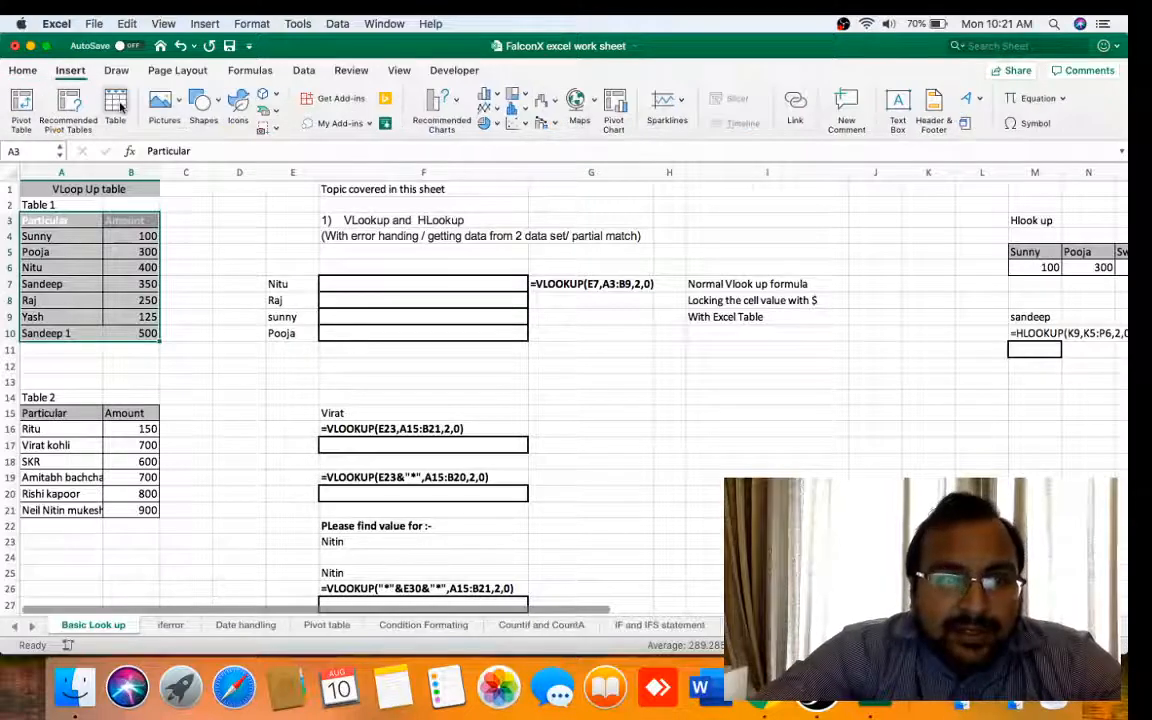
click(116, 103)
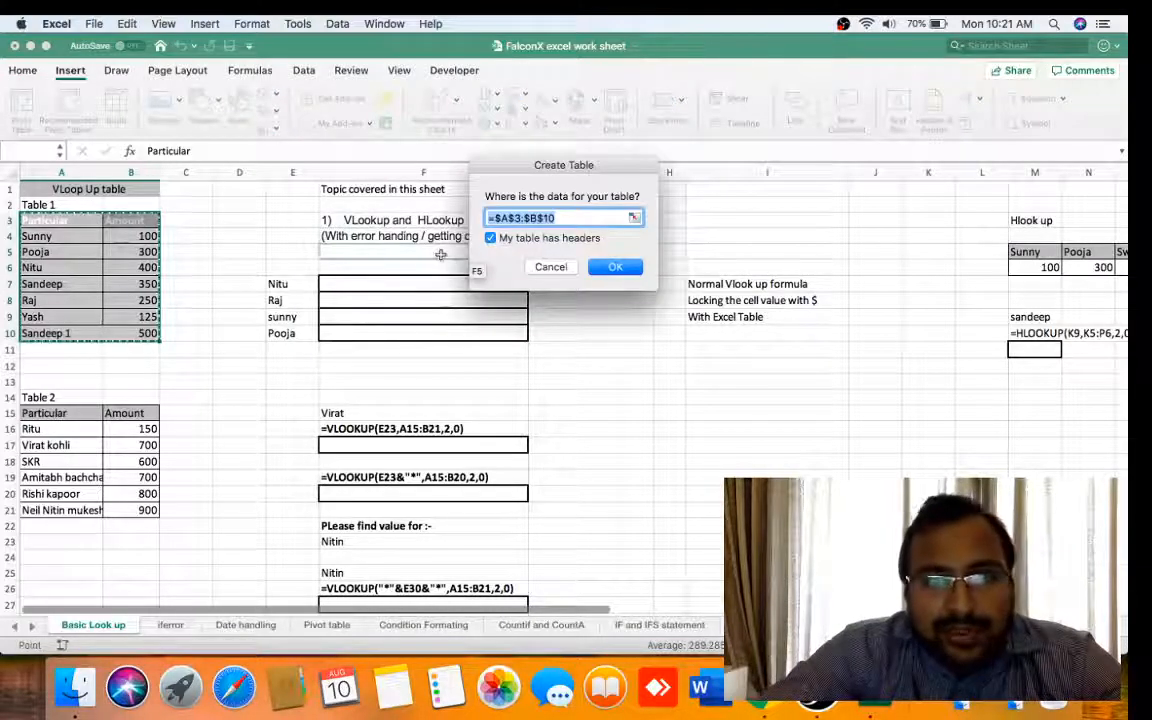
click(609, 268)
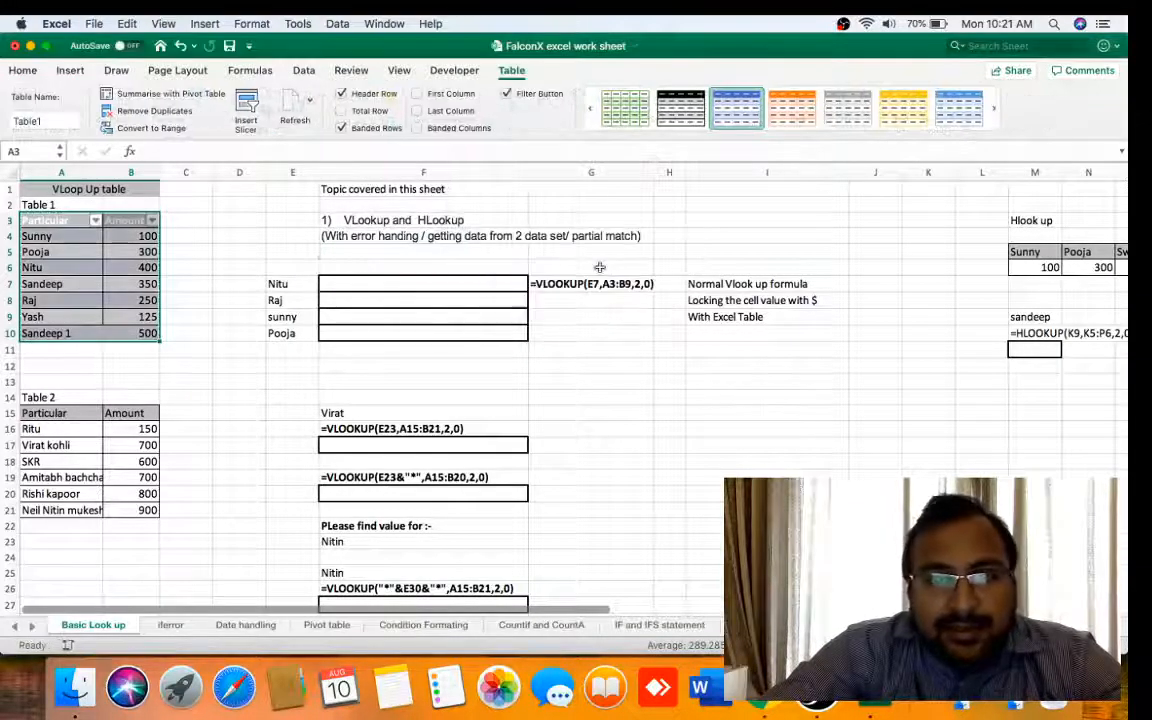
Enter =VLOOKUP(E7,Table1[#All],2,0) in F7, using the whole Excel table as the lookup range.
click(401, 282)
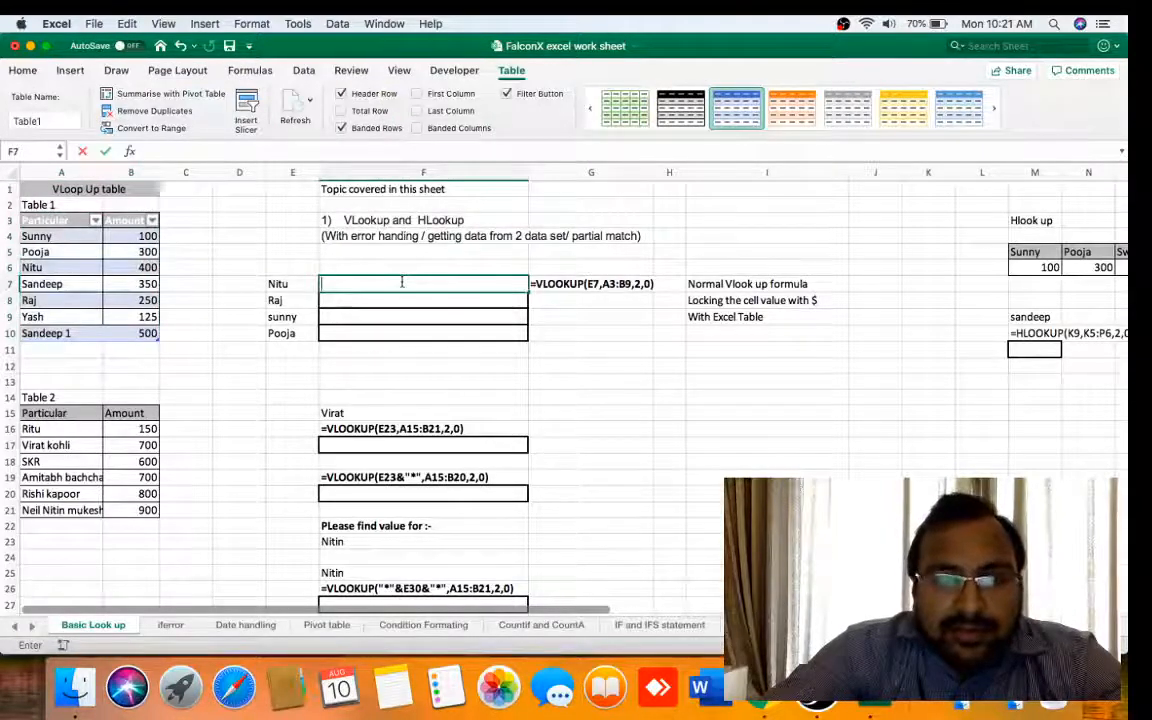
text(=n)
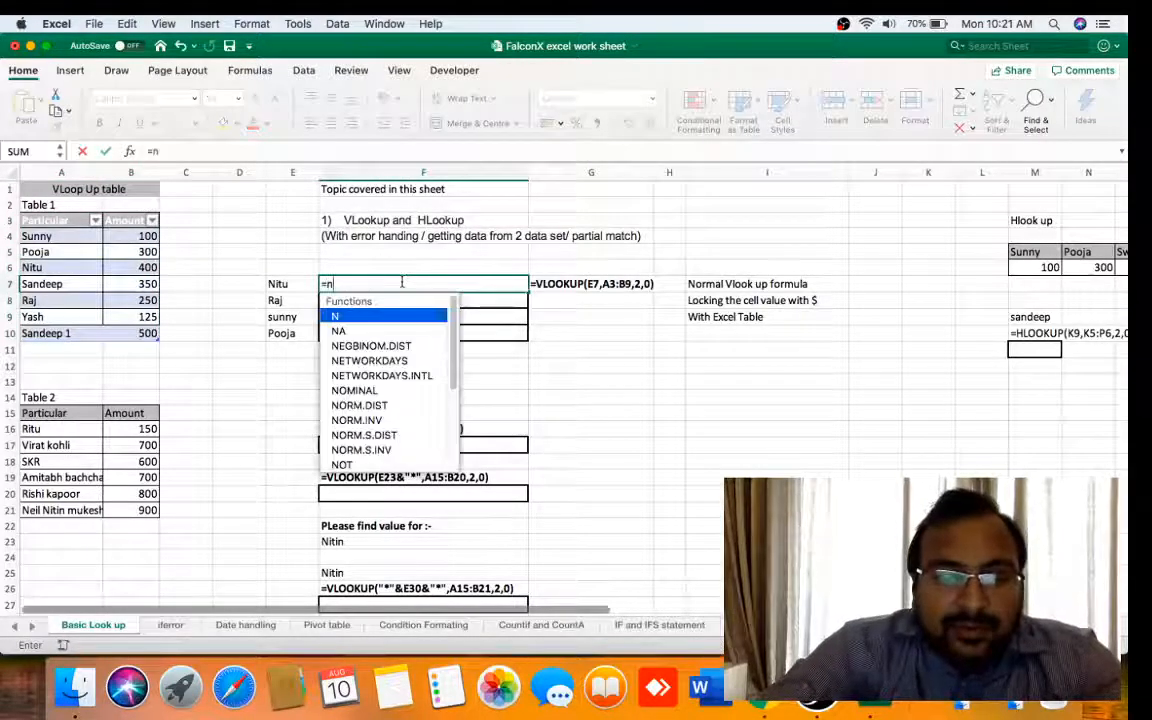
key(BackSpace)
text(vl)
key(Tab)
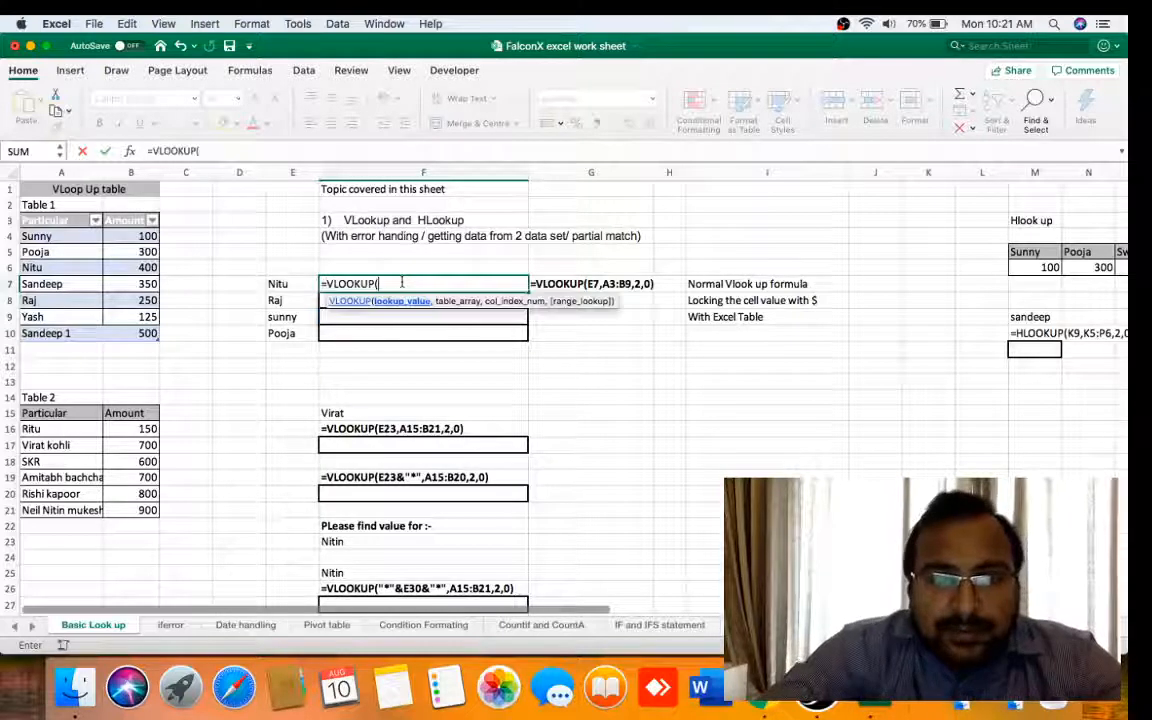
key(Left)
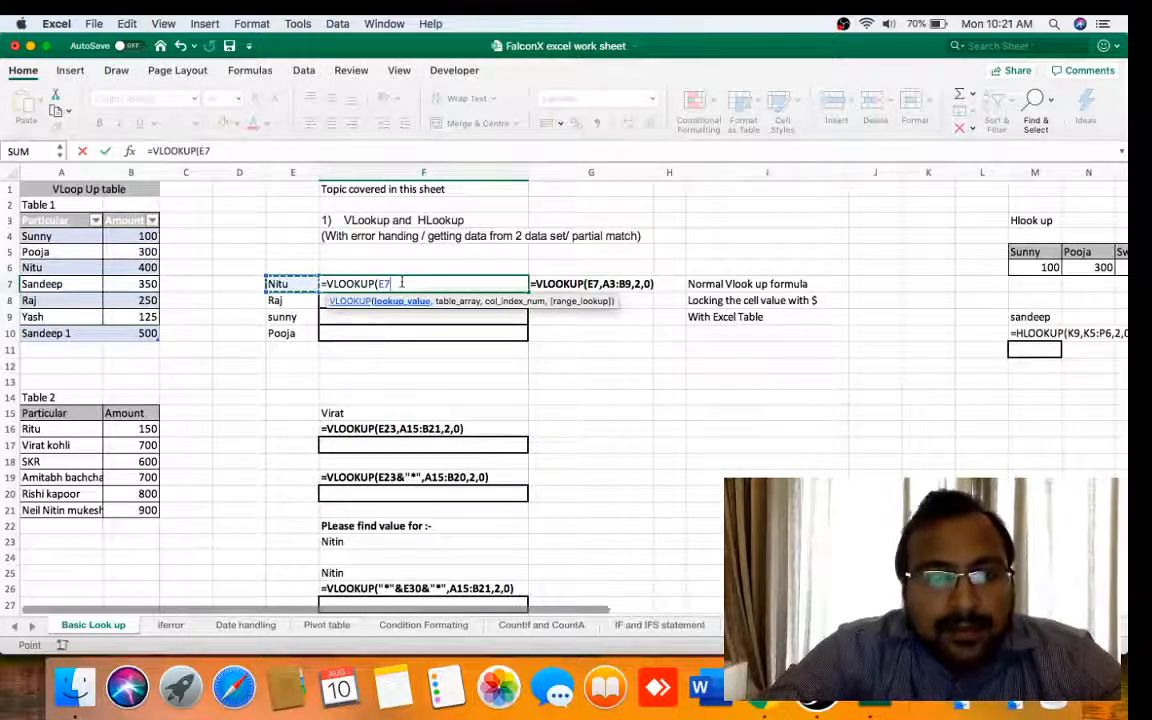
text(m)
key(BackSpace)
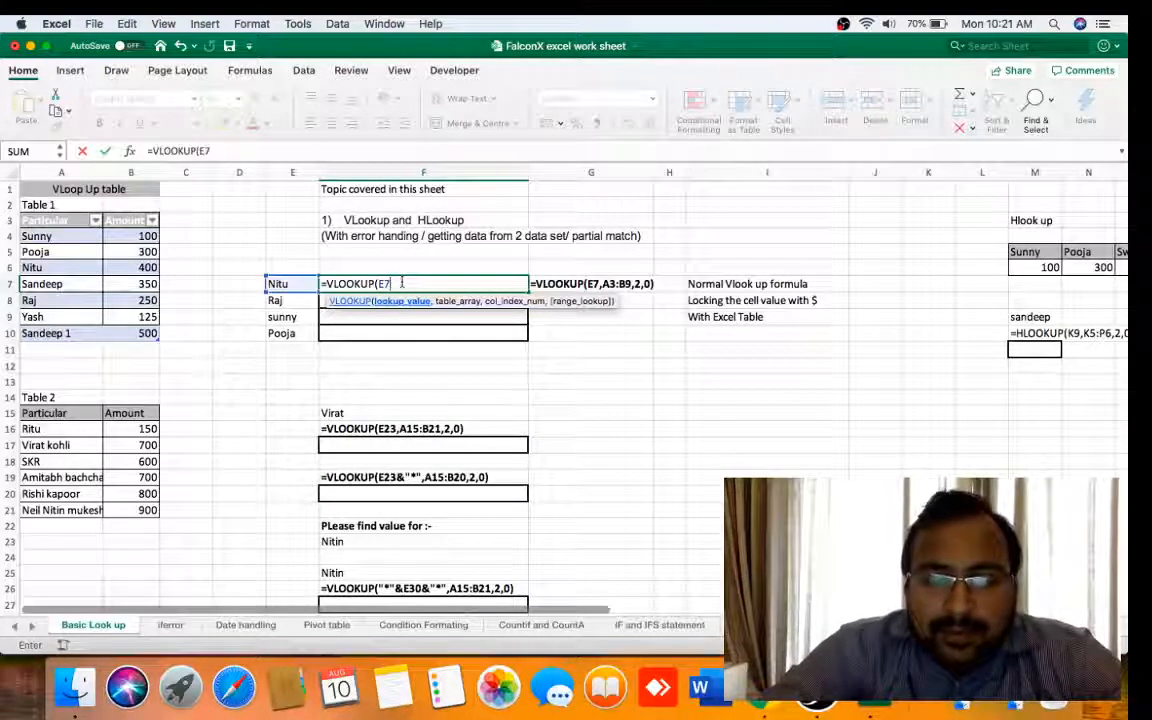
text(,)
key(Left)
key(Left)
key(Left)
key(Left)
key(Left)
key(Up)
key(Up)
key(Up)
key(Up)
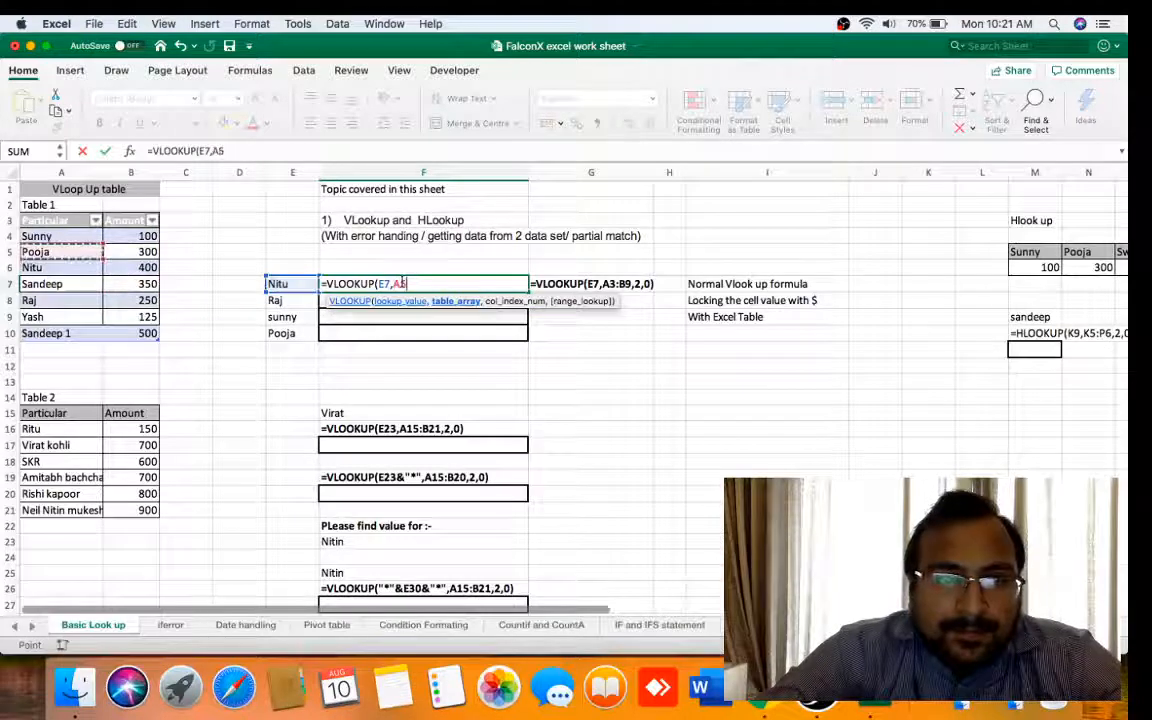
key(shift+Right)
key(shift+Down)
key(shift+Down)
key(shift+Down)
key(shift+Down)
key(shift+Down)
key(shift+Down)
key(shift+Down)
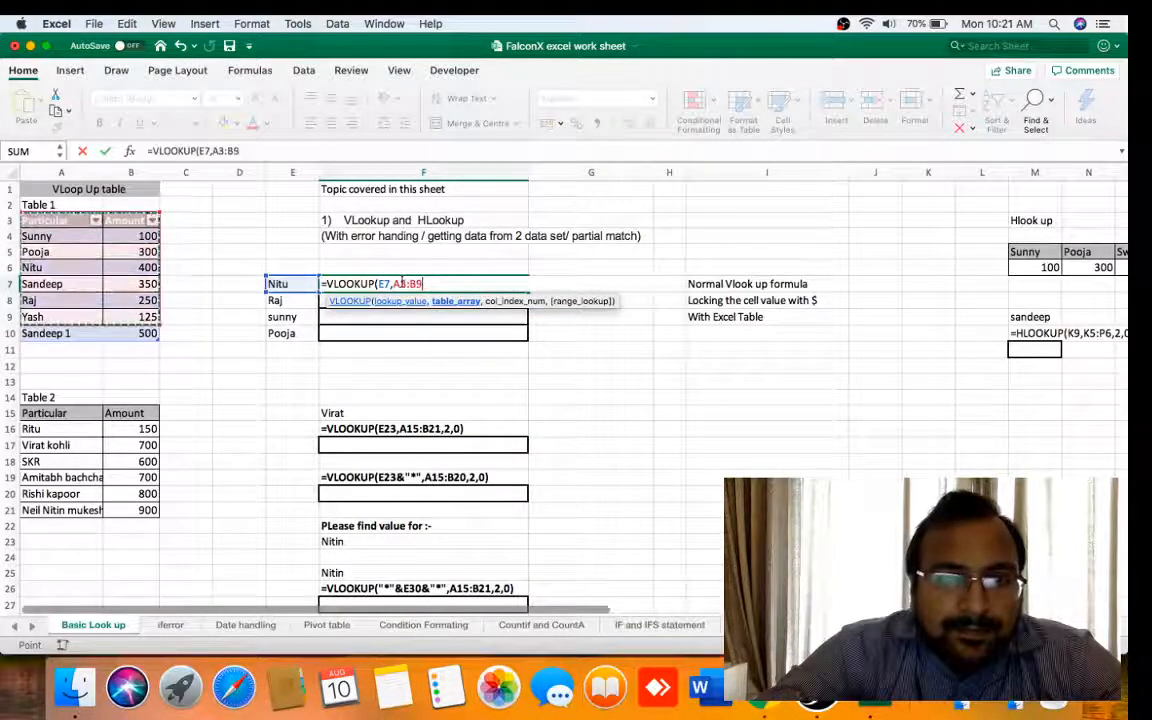
text(,)
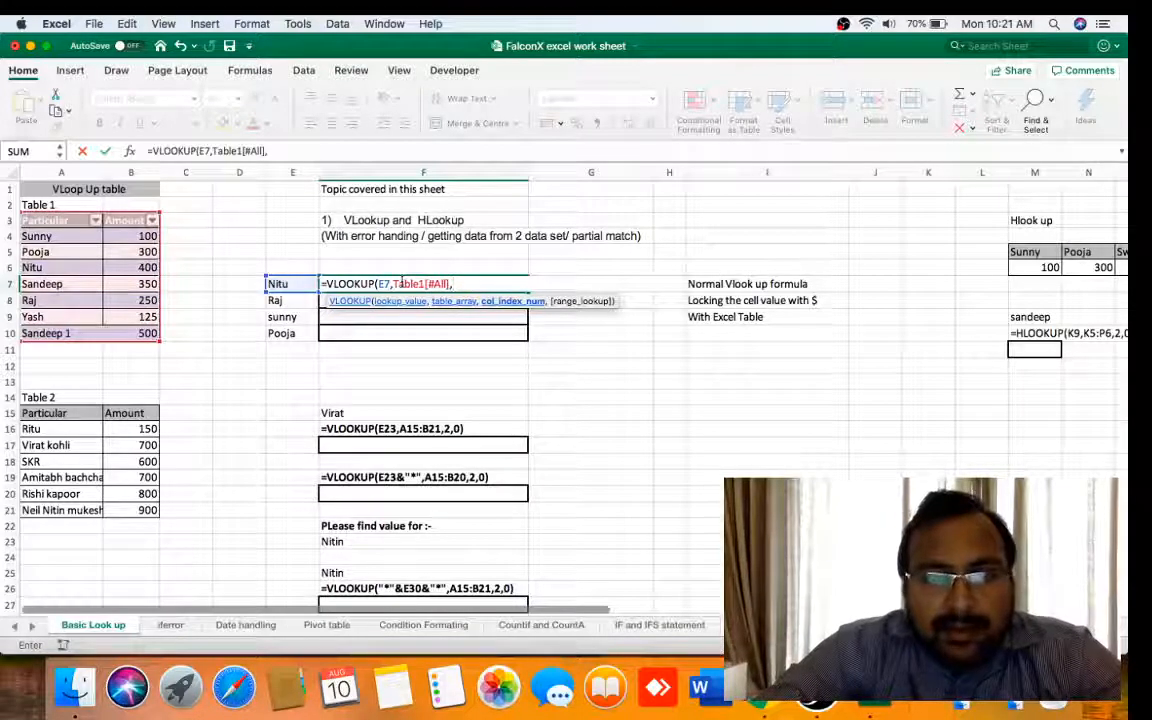
text(2)
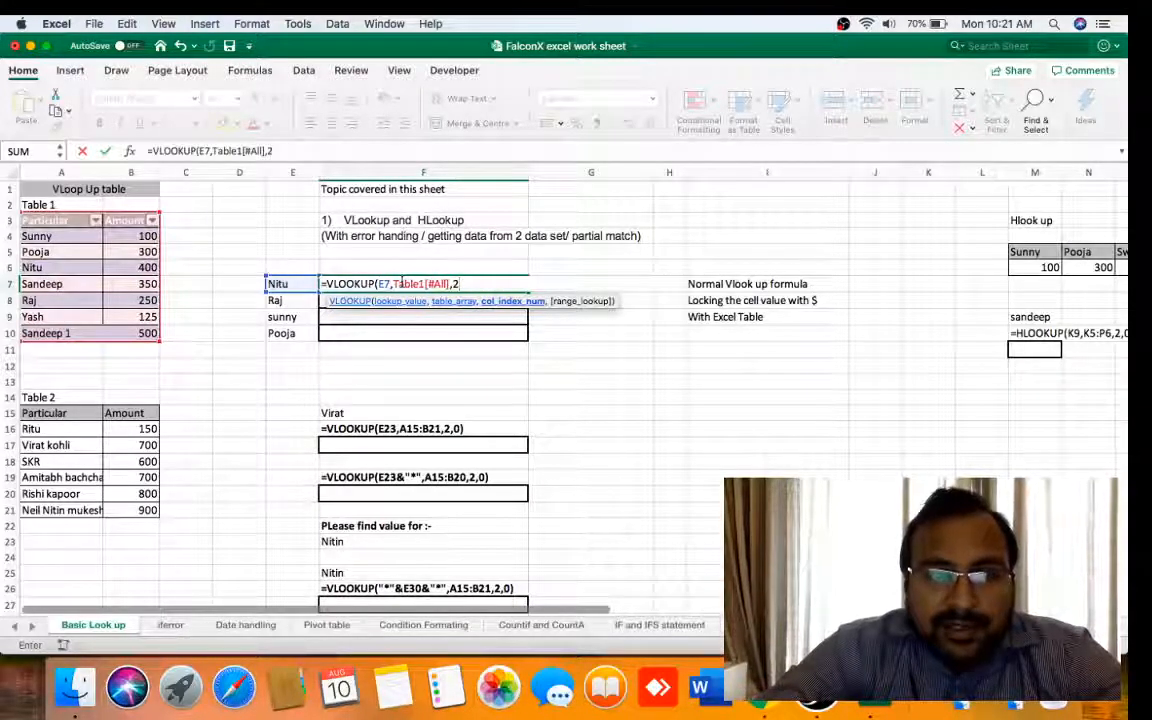
text(,0)
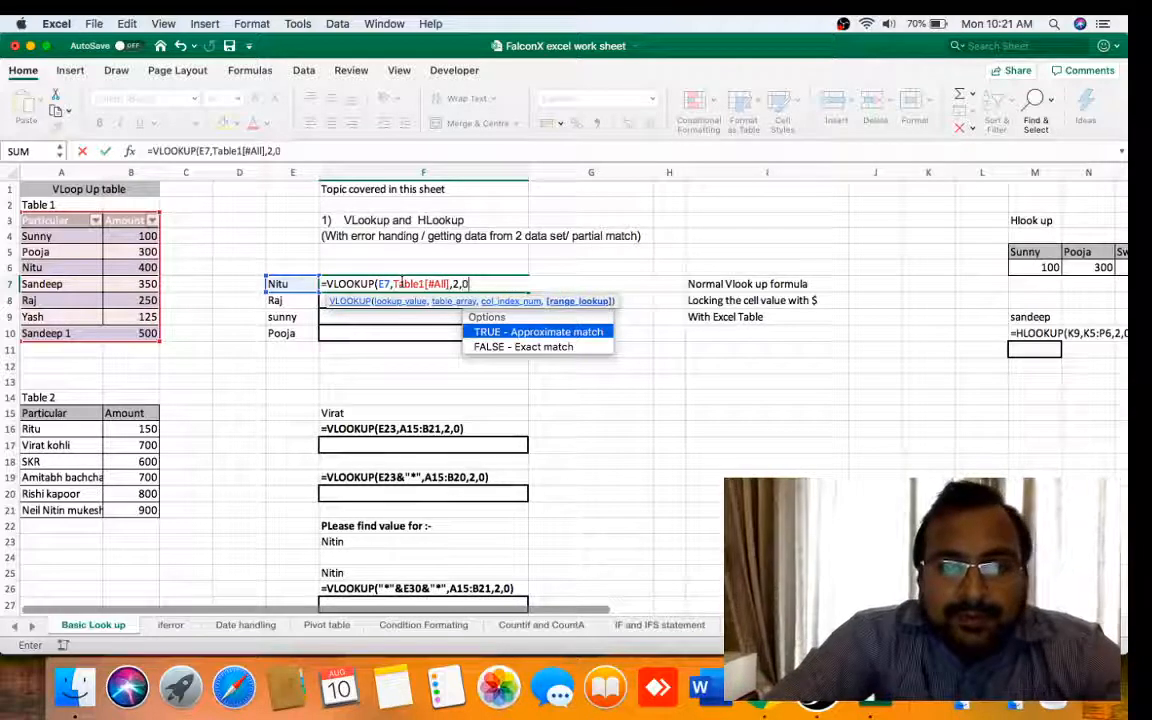
text())
key(Return)
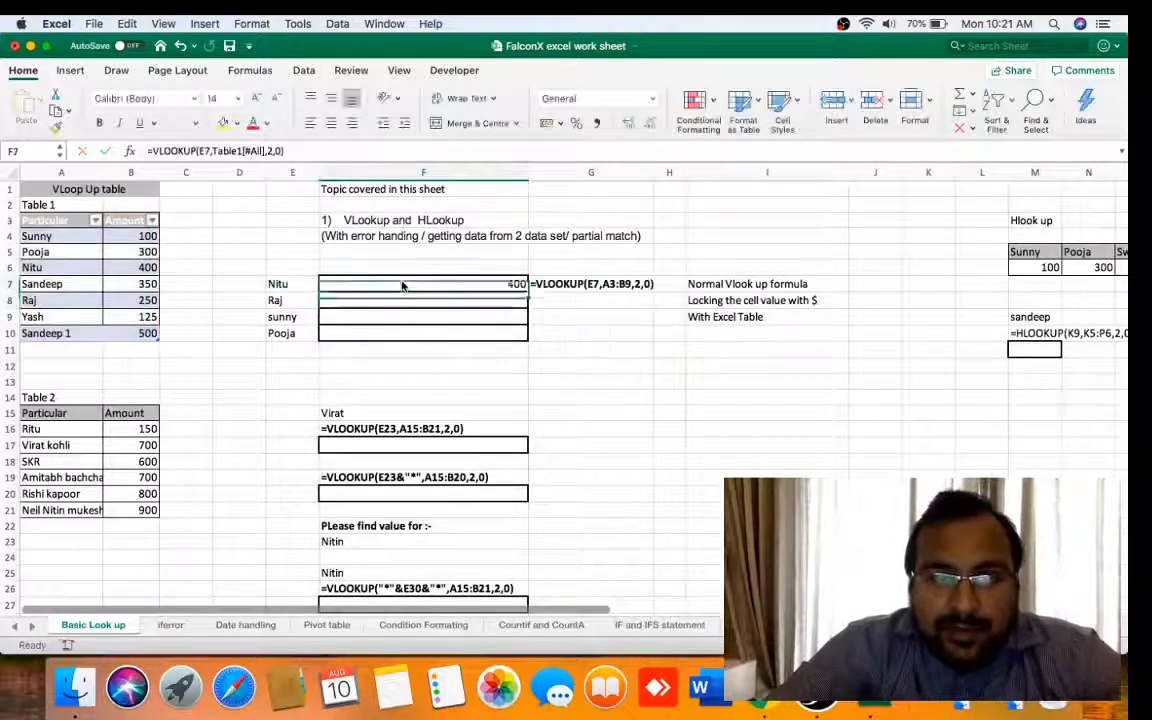
Copy the table-based VLOOKUP formula from F7 down through F10.
click(402, 287)
key(cmd+c)
key(shift+Down)
key(shift+Down)
key(shift+Down)
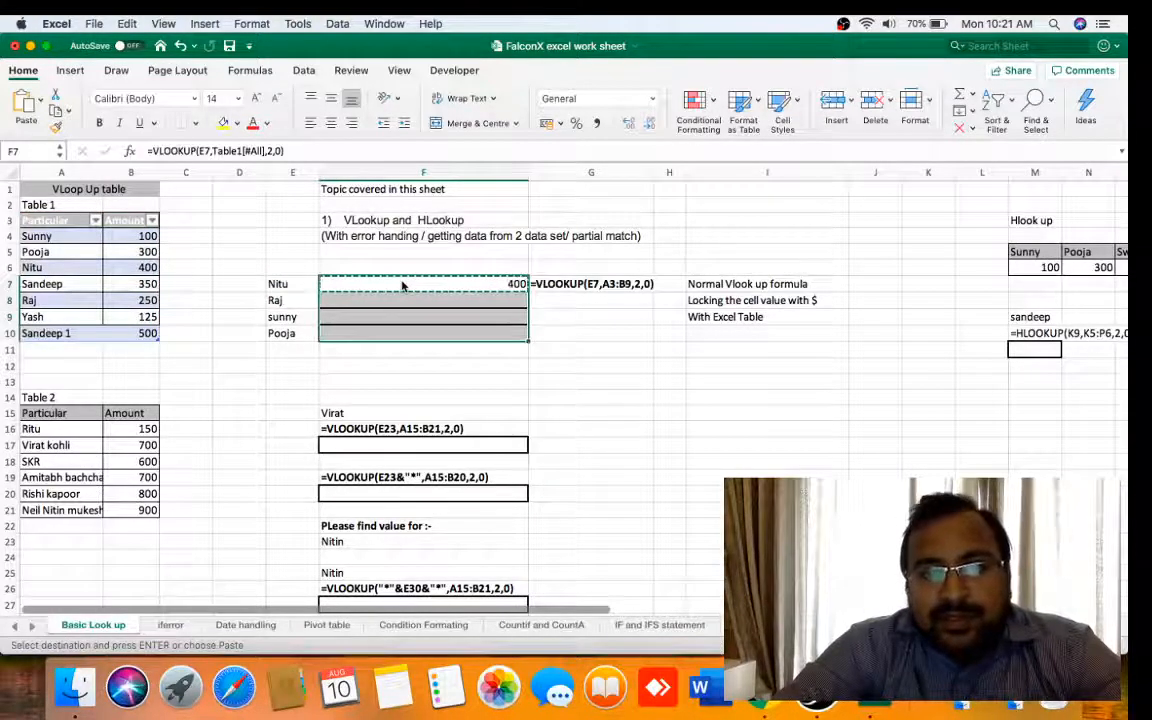
key(Return)
key(Down)
key(Down)
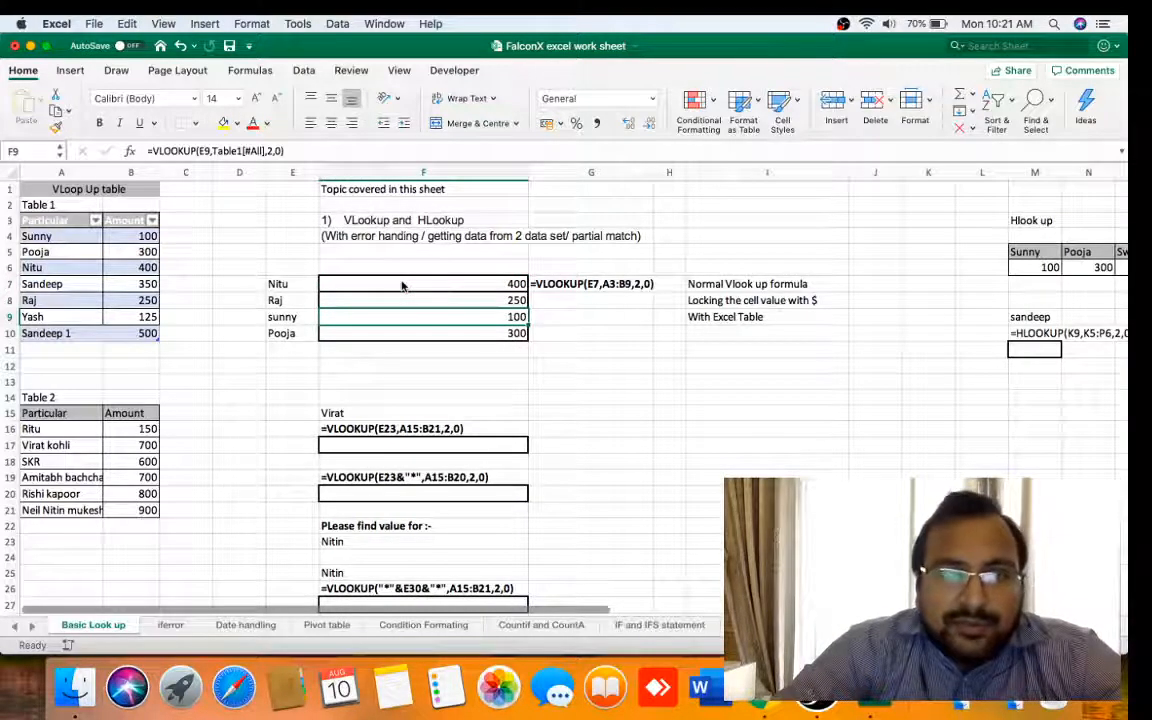
Duplicate the last entry of Table 1, A10:B10, into row 11 directly beneath it.
key(Down)
key(Down)
key(Left)
key(Left)
key(Left)
key(Left)
key(Left)
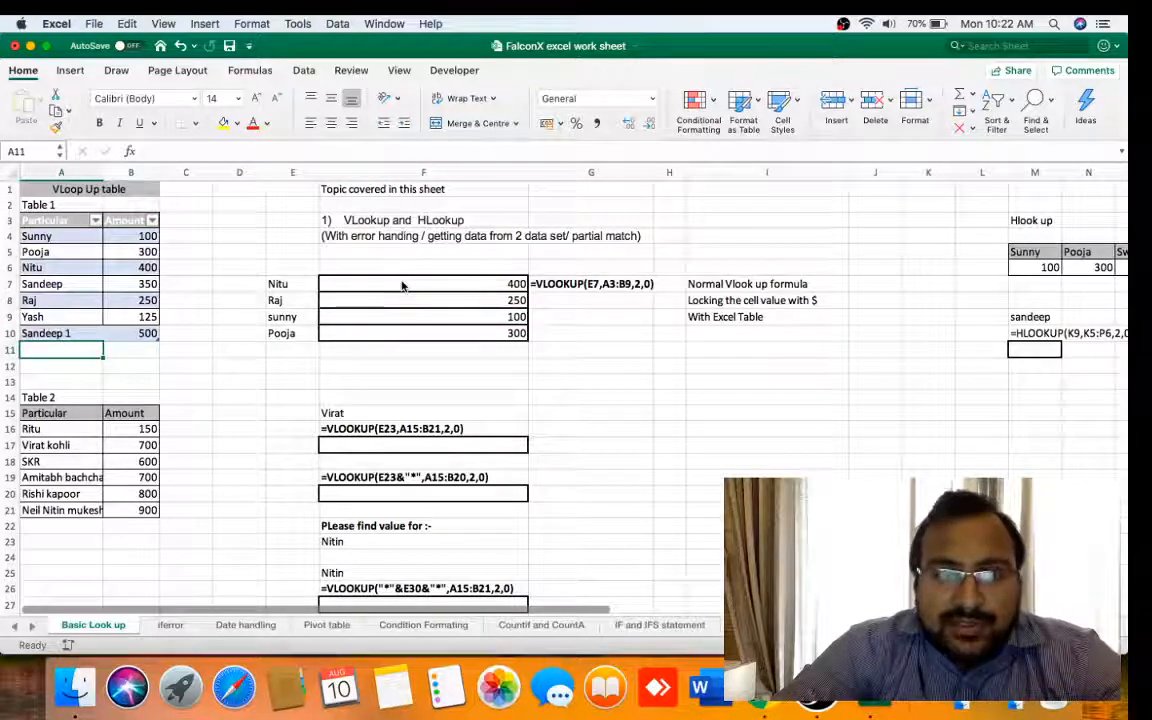
key(Up)
key(shift+Right)
key(ctrl+c)
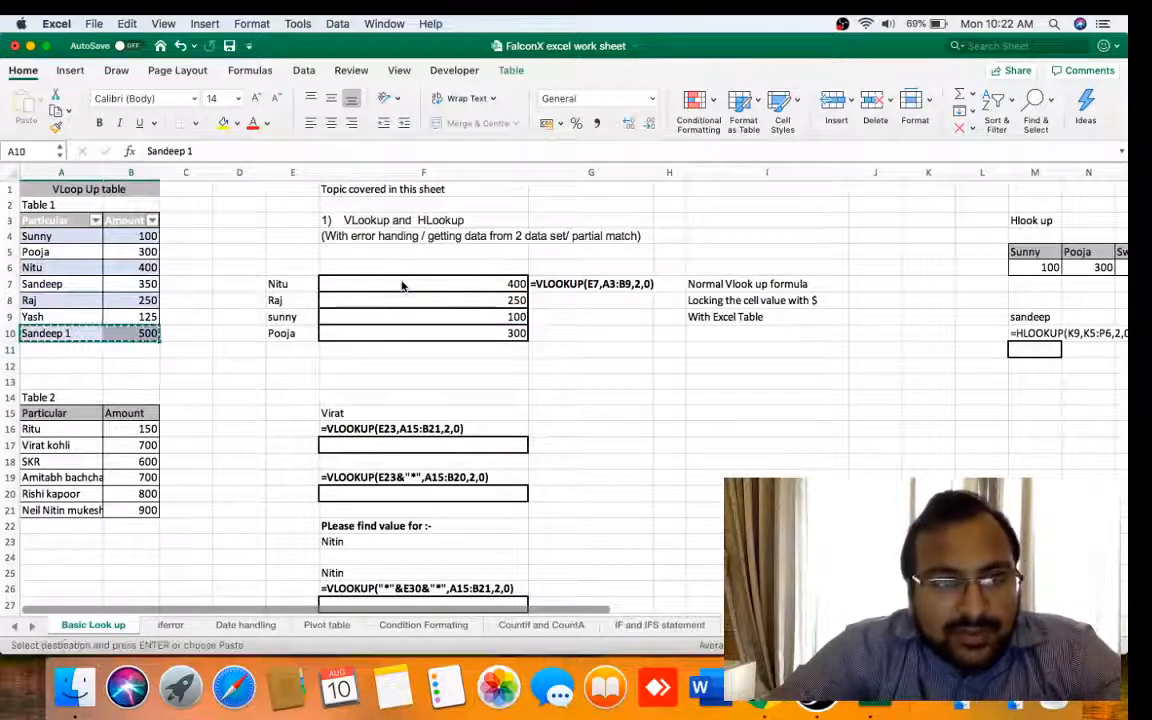
key(Down)
key(ctrl+v)
key(Right)
key(Left)
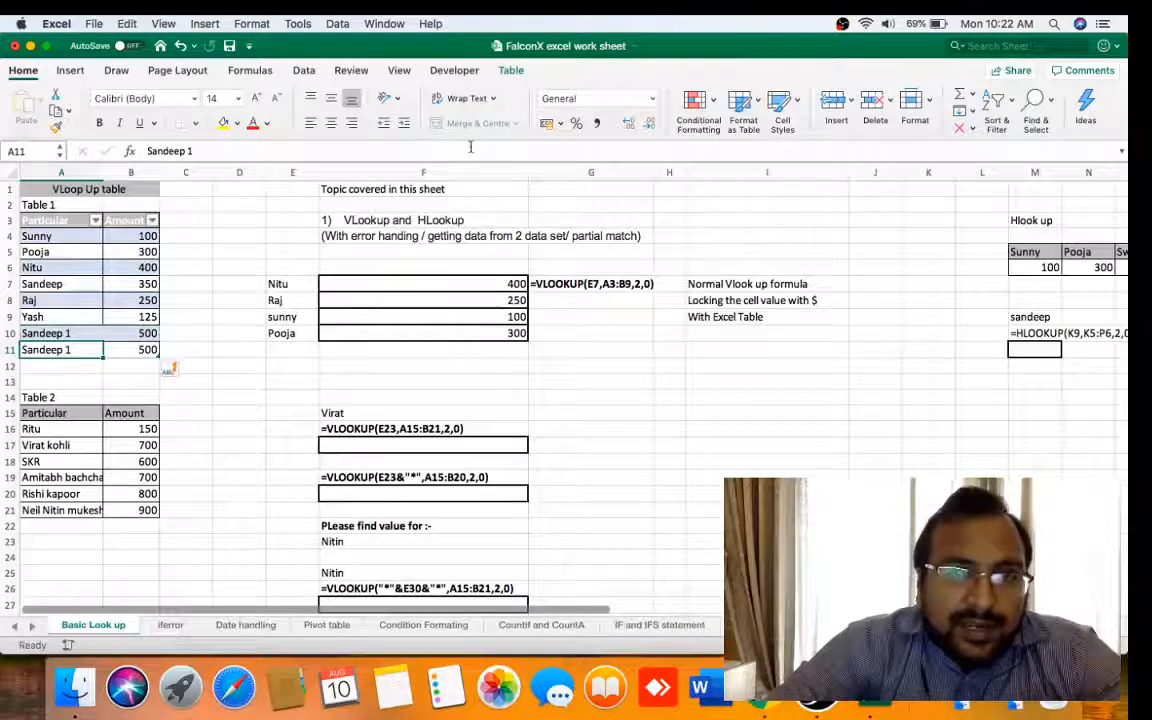
Change A11 to the name from A7 followed by 2, and set its amount in B11 to 700.
text(Sandeep 2)
key(Return)
key(Up)
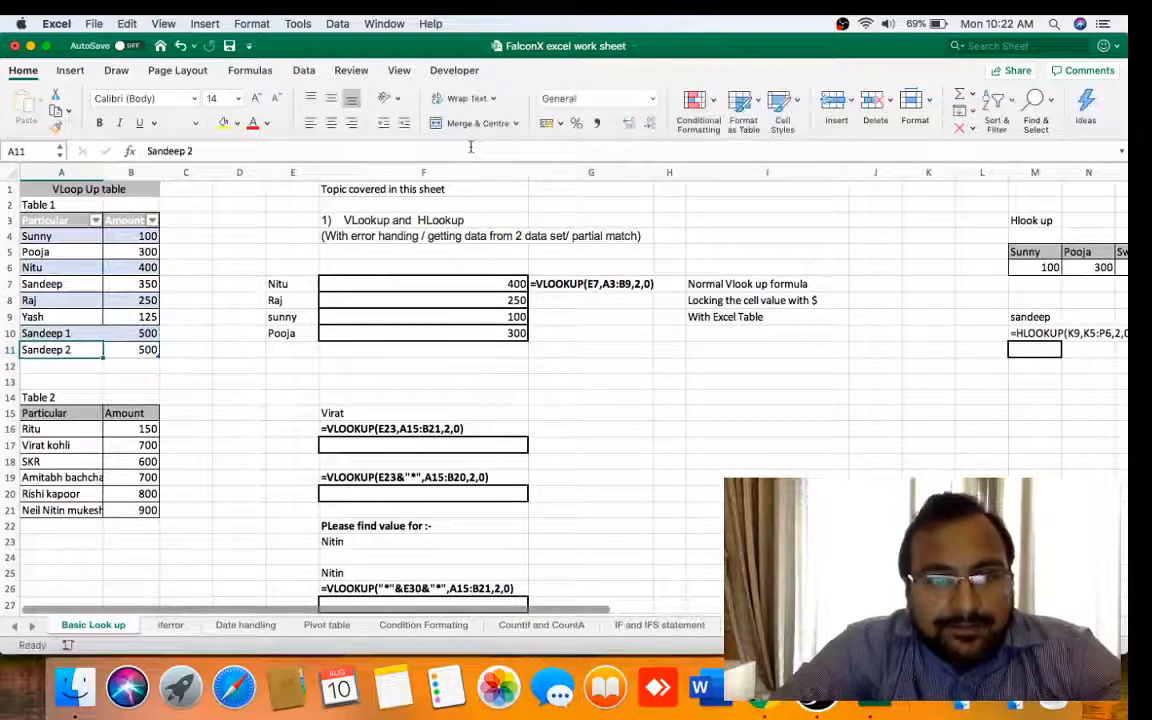
key(Right)
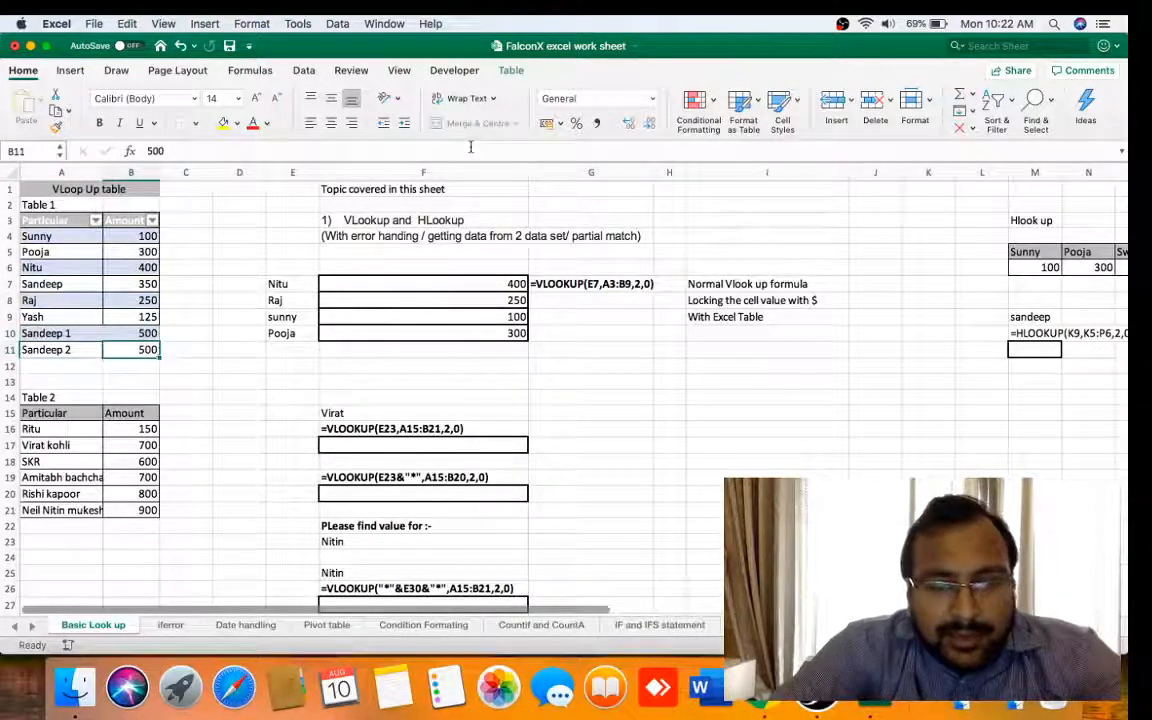
text(700)
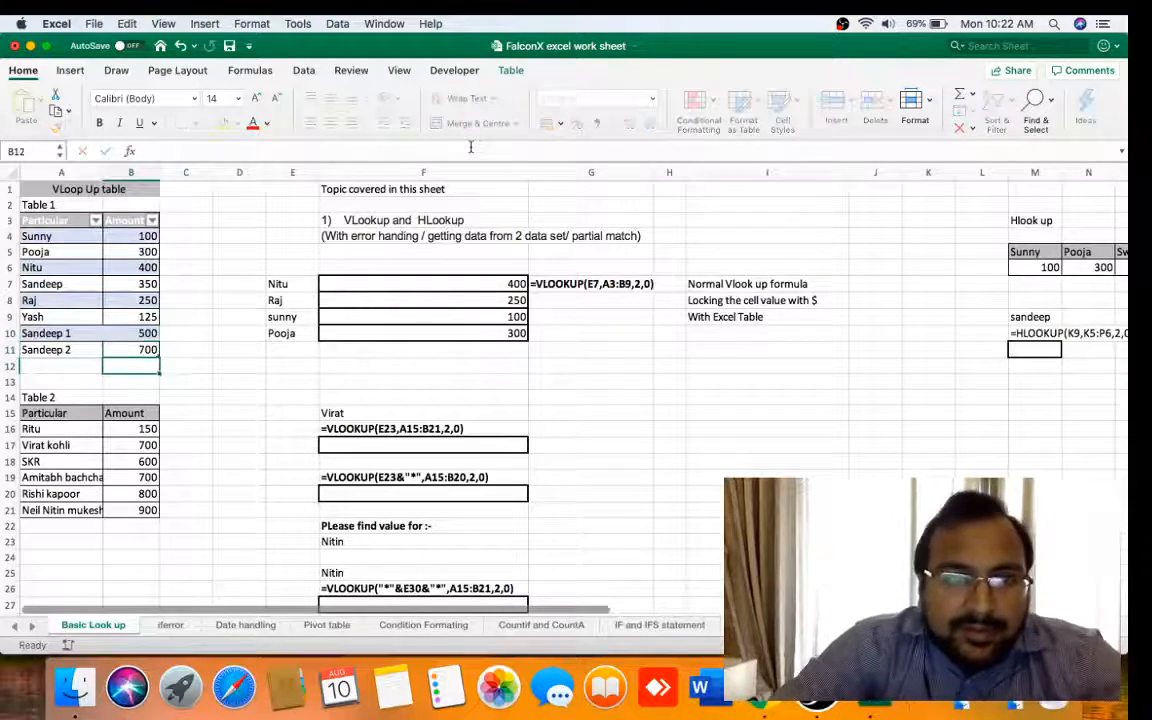
Copy the new name from A11 into E11 as an additional lookup value.
key(Tab)
key(Left)
key(Left)
key(super+c)
key(Right)
key(Right)
key(Right)
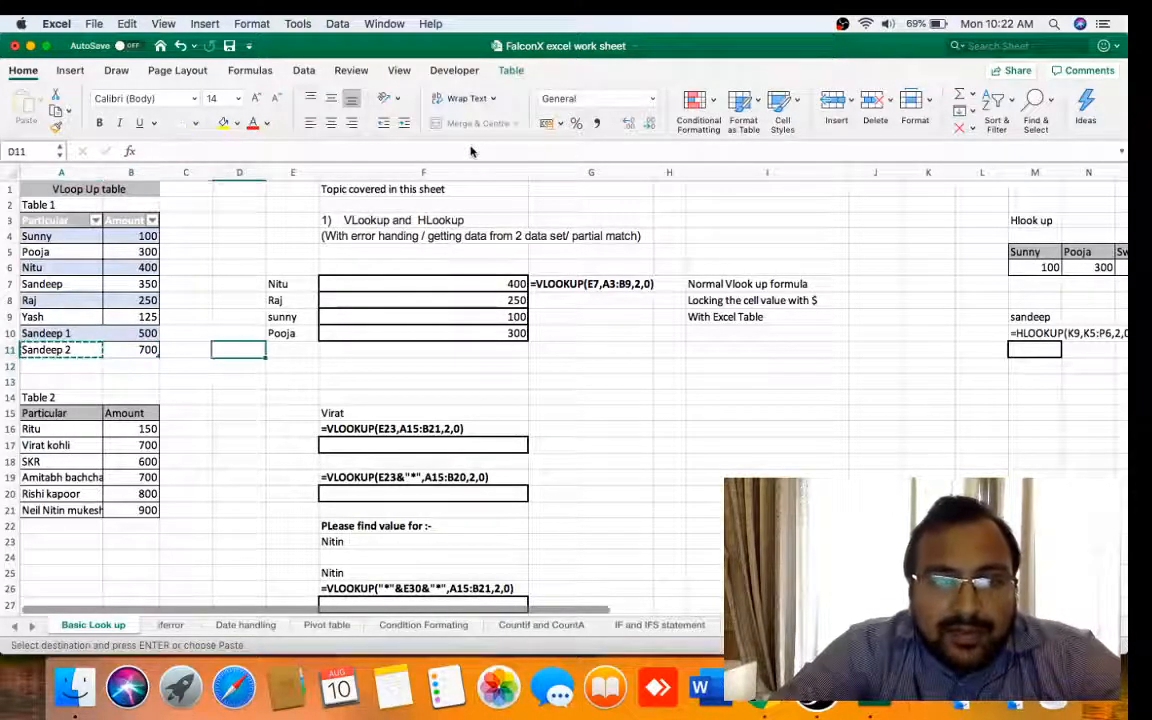
key(Up)
key(Right)
key(Down)
key(super+v)
Copy the VLOOKUP formula from F10 into F11 and check its table reference against the added row.
key(Up)
key(Right)
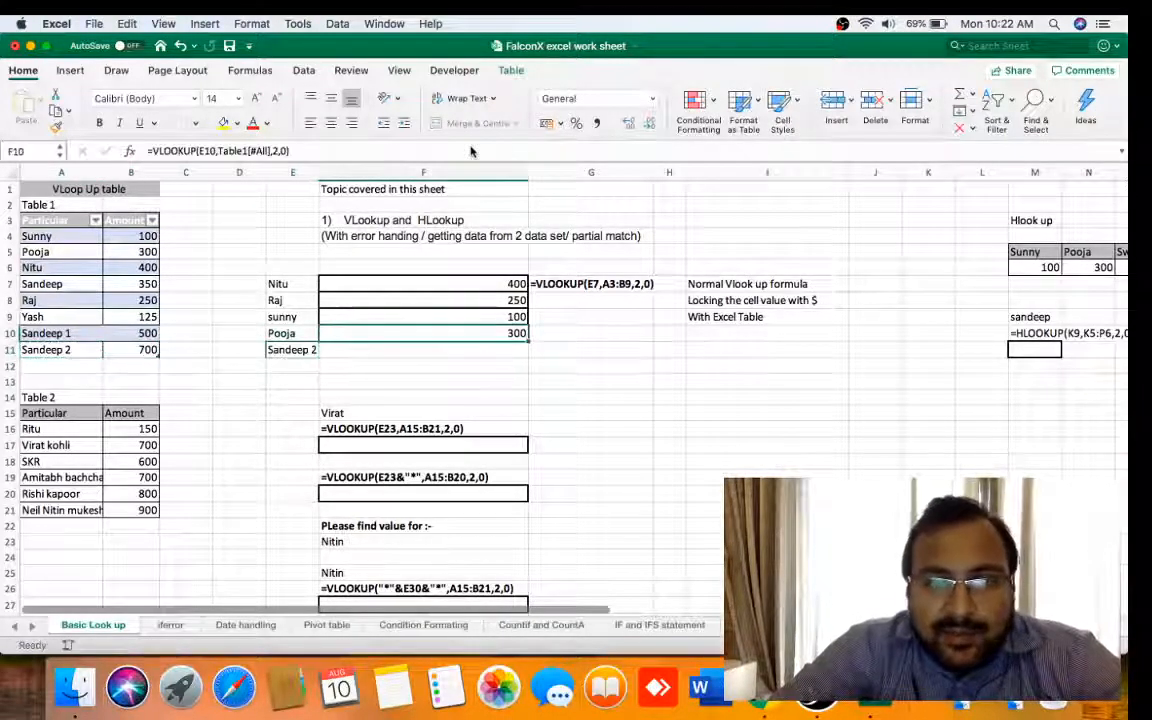
key(Escape)
key(super+c)
key(Down)
key(super+v)
key(Left)
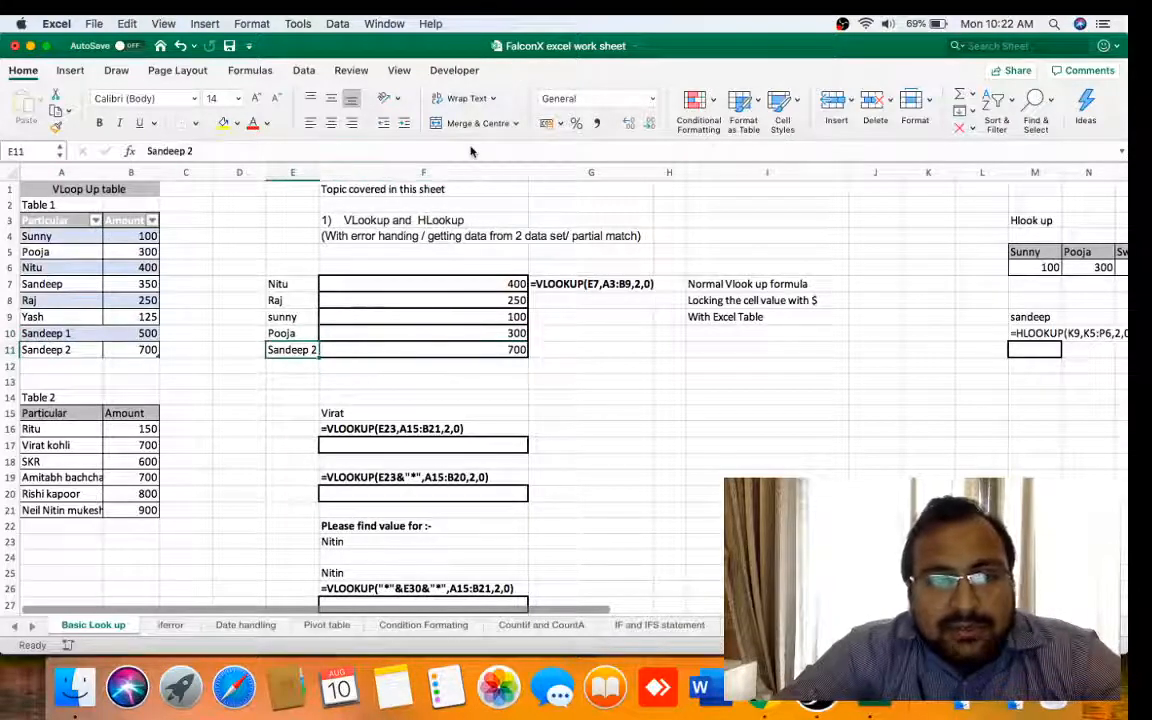
key(Left)
key(Right)
key(Right)
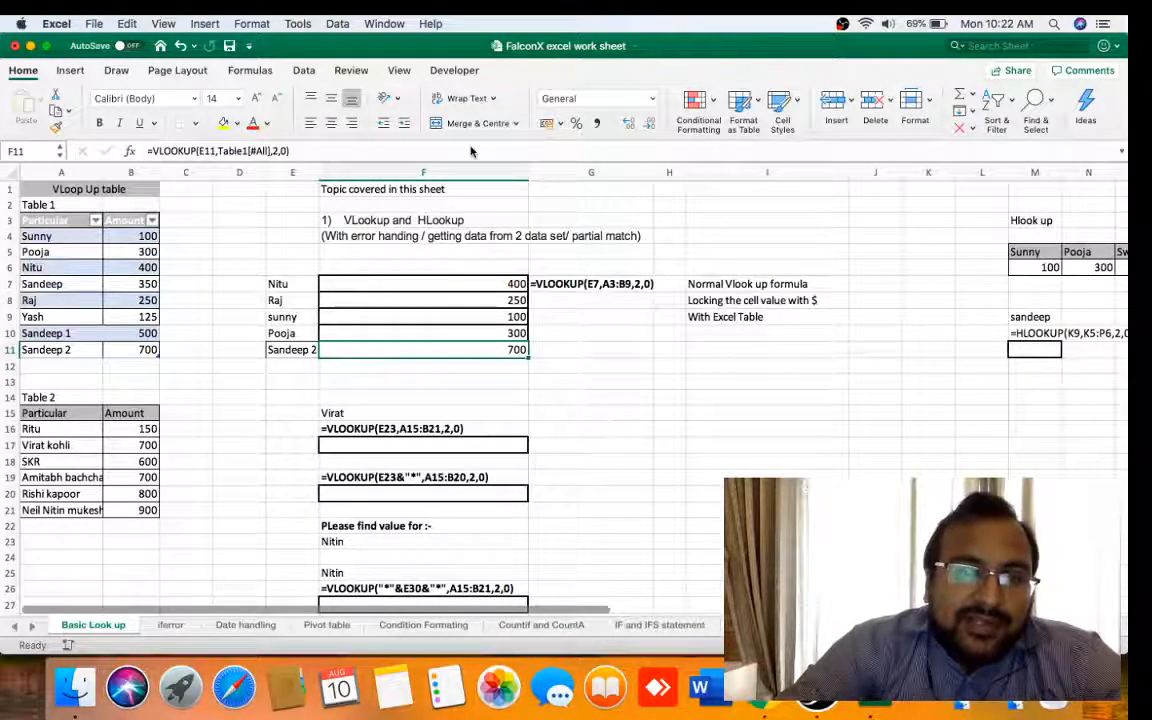
Look over the partial-match lookup exercises and sample formulas in F15:F27.
key(Down)
key(Down)
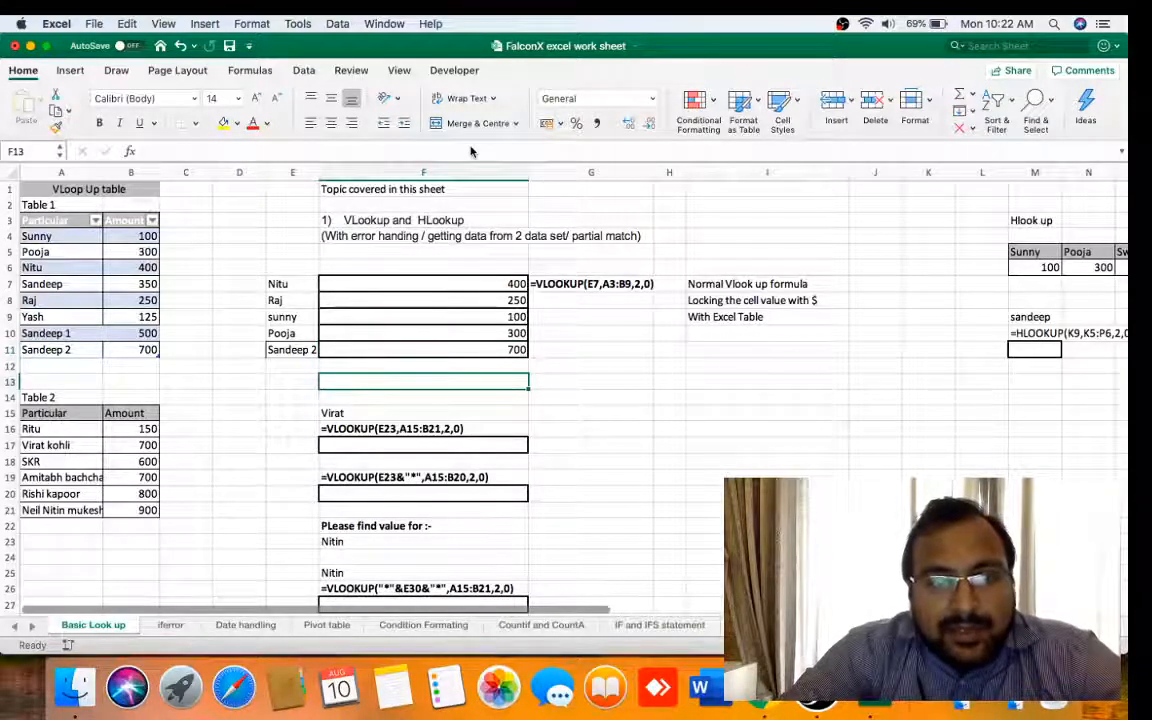
key(Down)
key(Down)
key(Down)
key(Down)
key(Down)
key(Down)
key(Down)
key(Down)
key(Down)
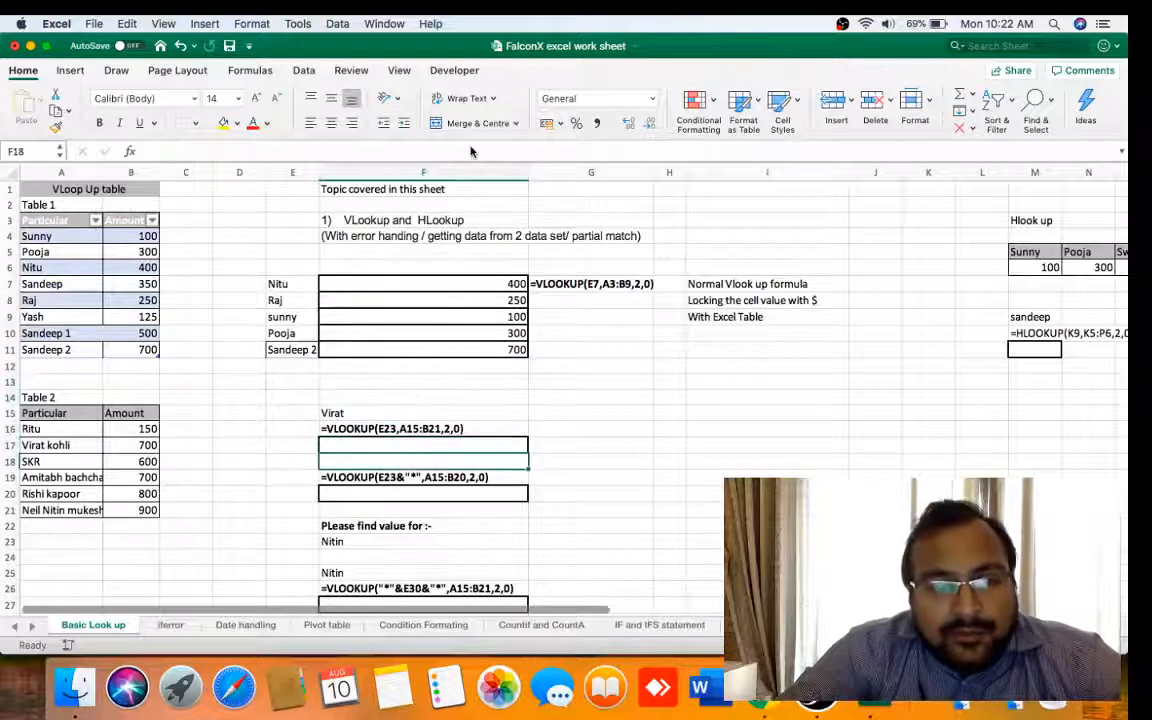
key(Down)
key(Down)
key(Down)
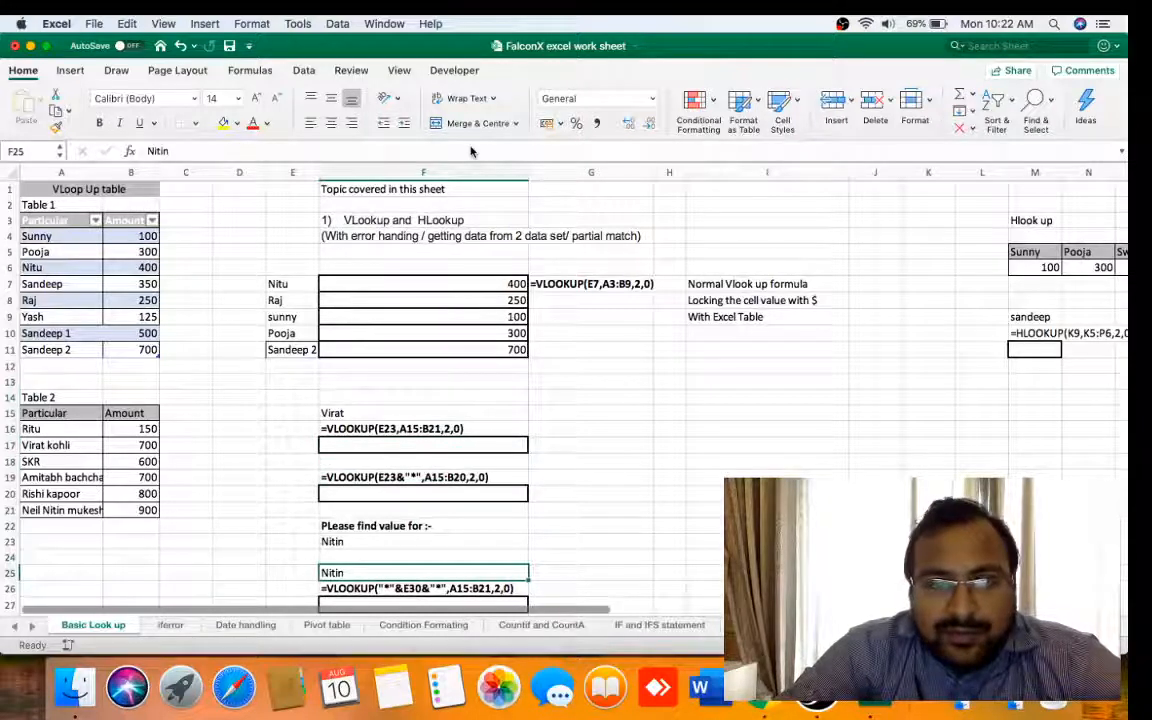
key(Down)
key(Down)
key(Down)
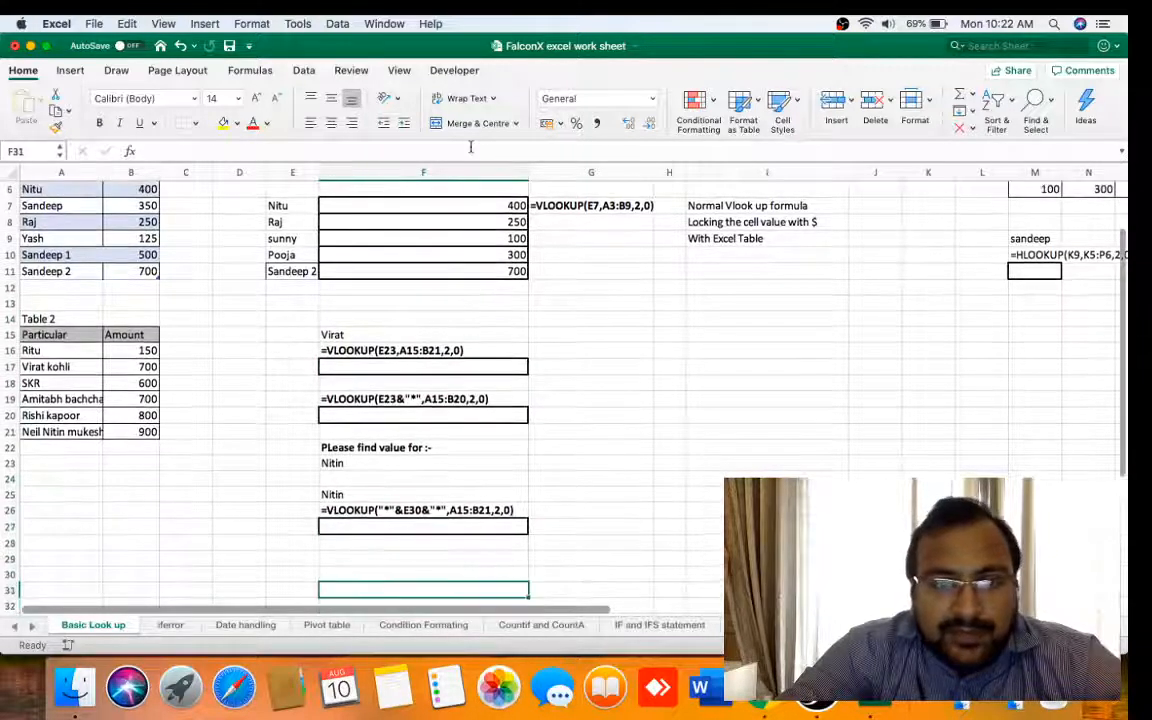
Examine the entries of Table 2 around A17 and the amount in B17 for the partial name lookup.
key(Up)
key(Up)
key(Up)
key(Up)
key(Up)
key(Up)
key(Up)
key(Up)
key(Up)
key(Up)
key(Up)
key(Up)
key(Up)
key(Left)
key(Left)
key(Left)
key(Left)
key(Left)
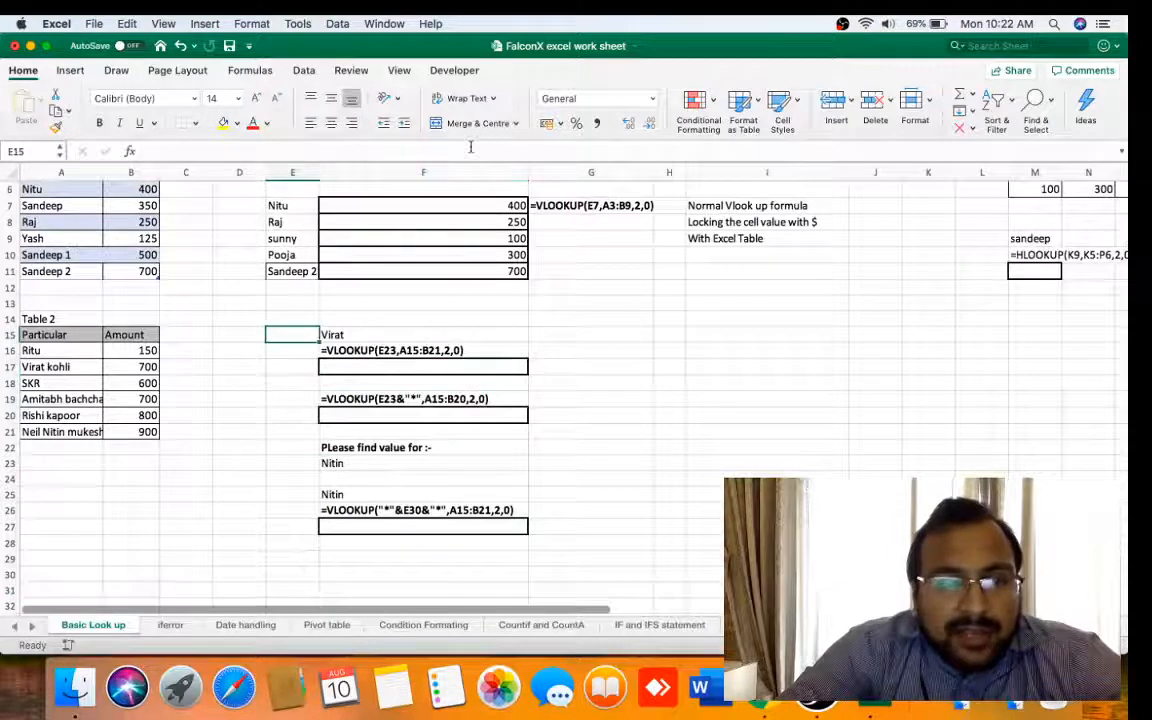
key(Down)
key(Down)
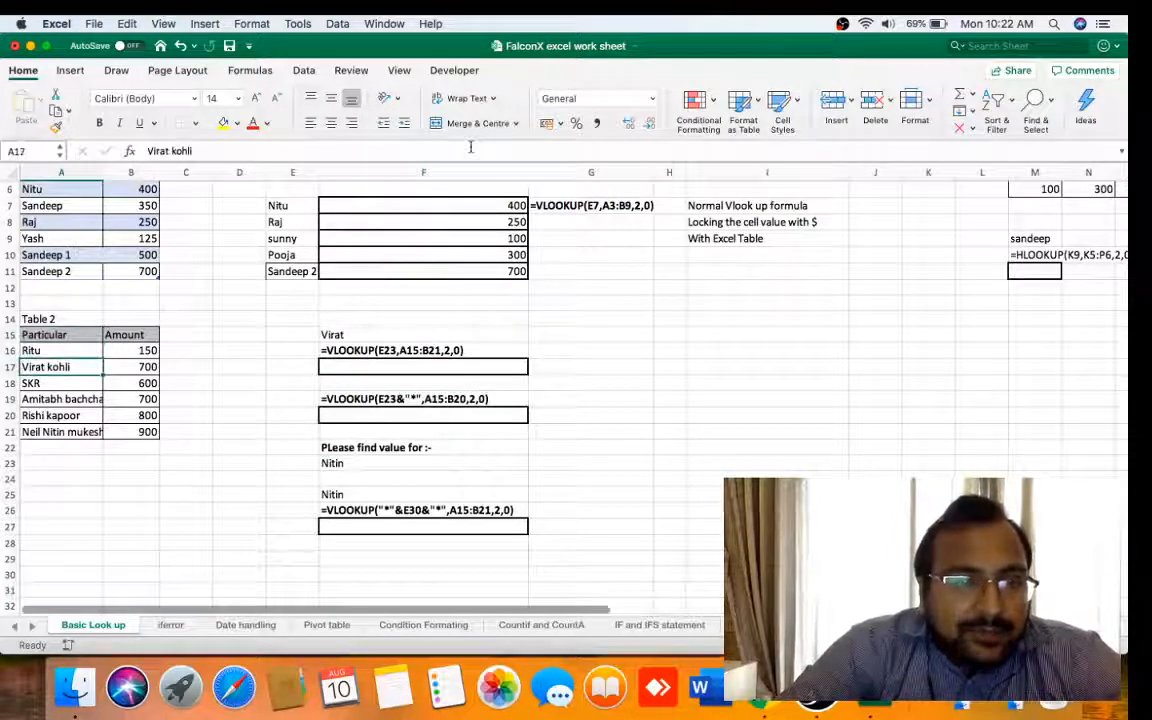
key(Up)
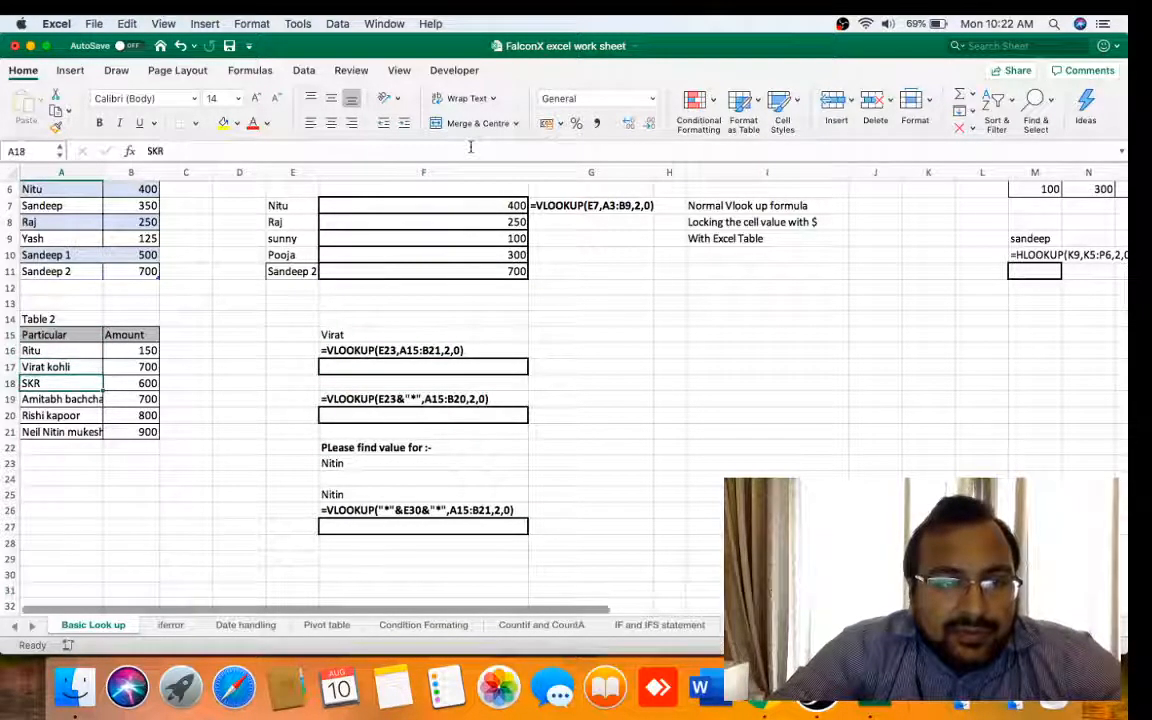
key(Down)
key(Right)
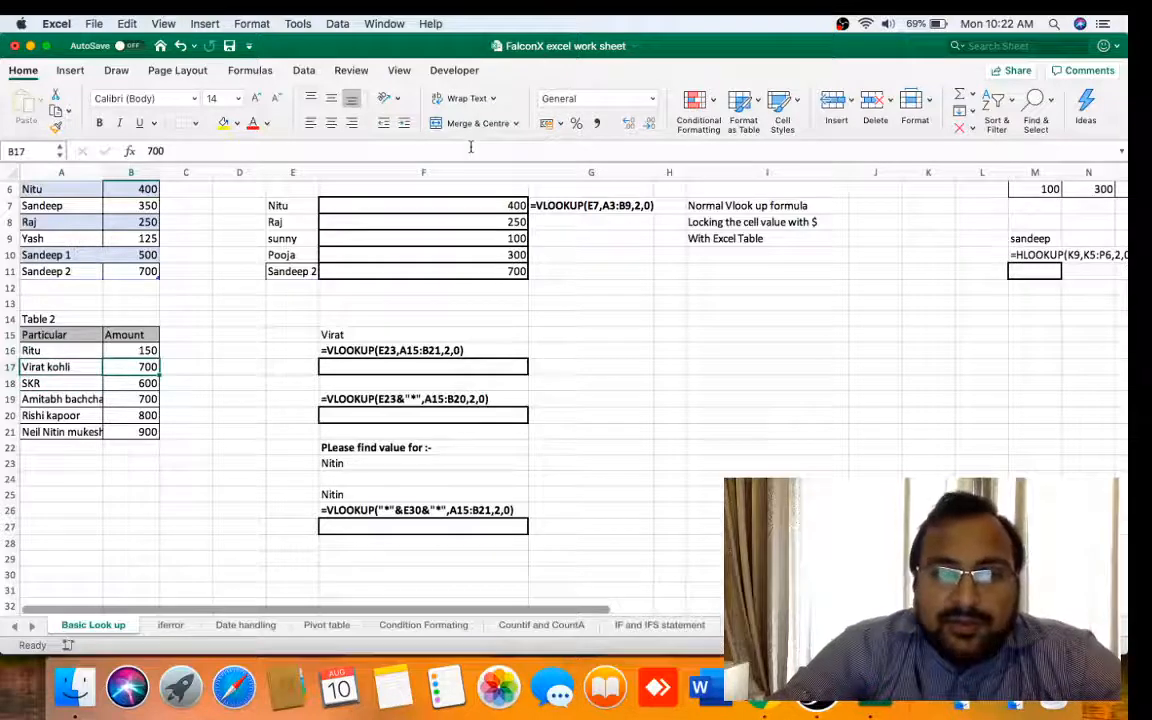
Start a VLOOKUP formula in F17 with F15 as the lookup value.
key(Right)
key(Right)
key(Right)
key(Right)
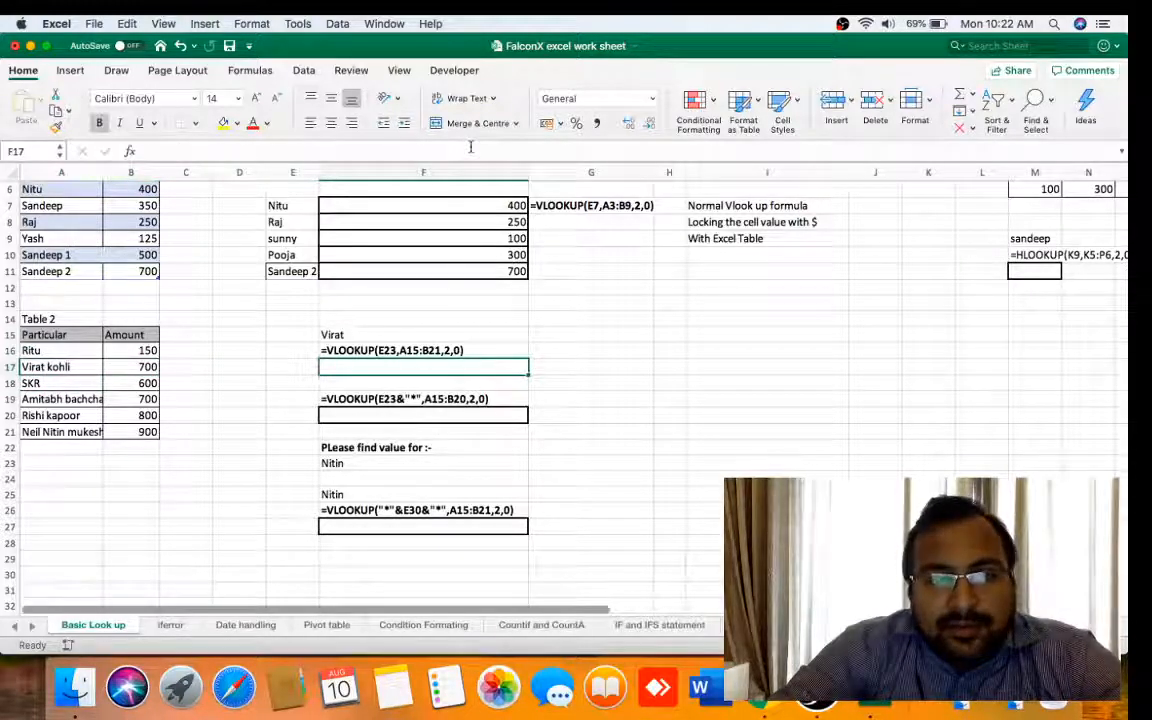
key(Up)
key(Up)
key(Down)
key(Down)
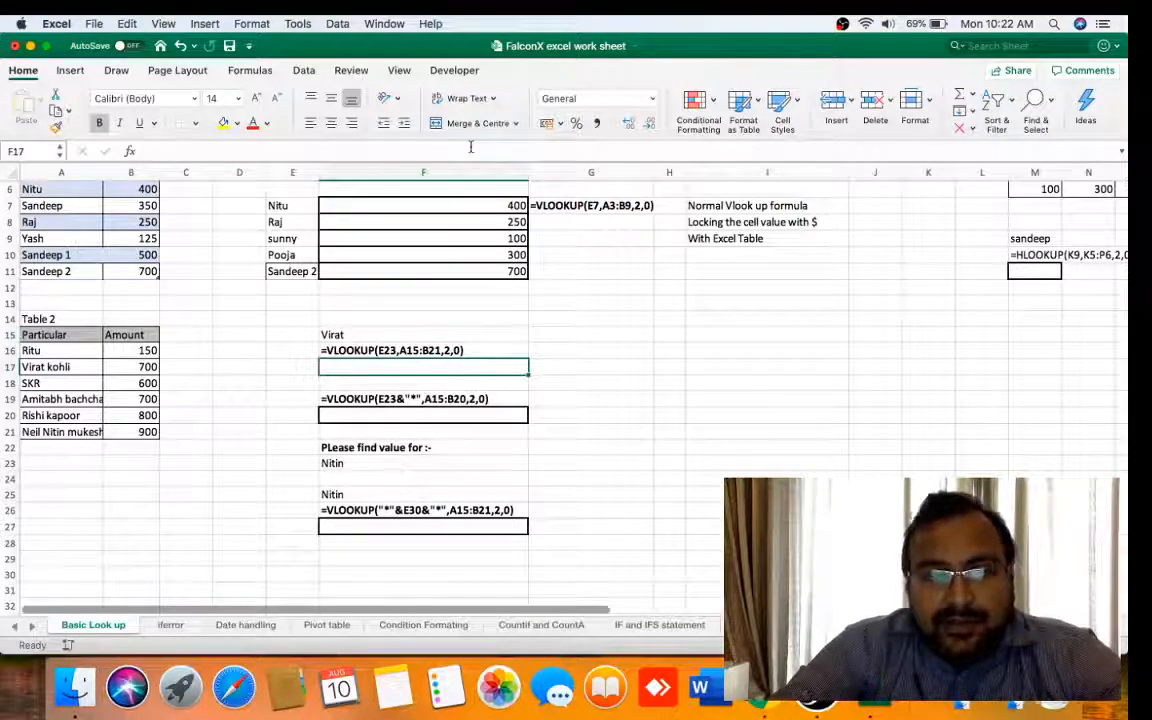
text(=vl)
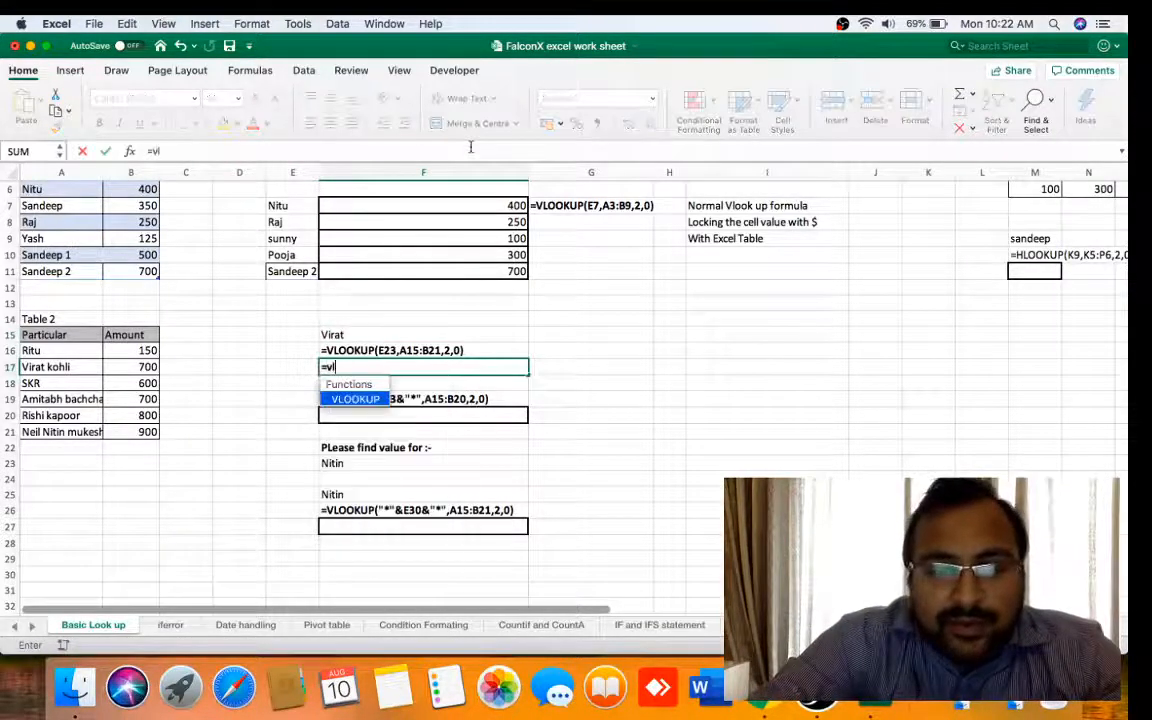
key(Tab)
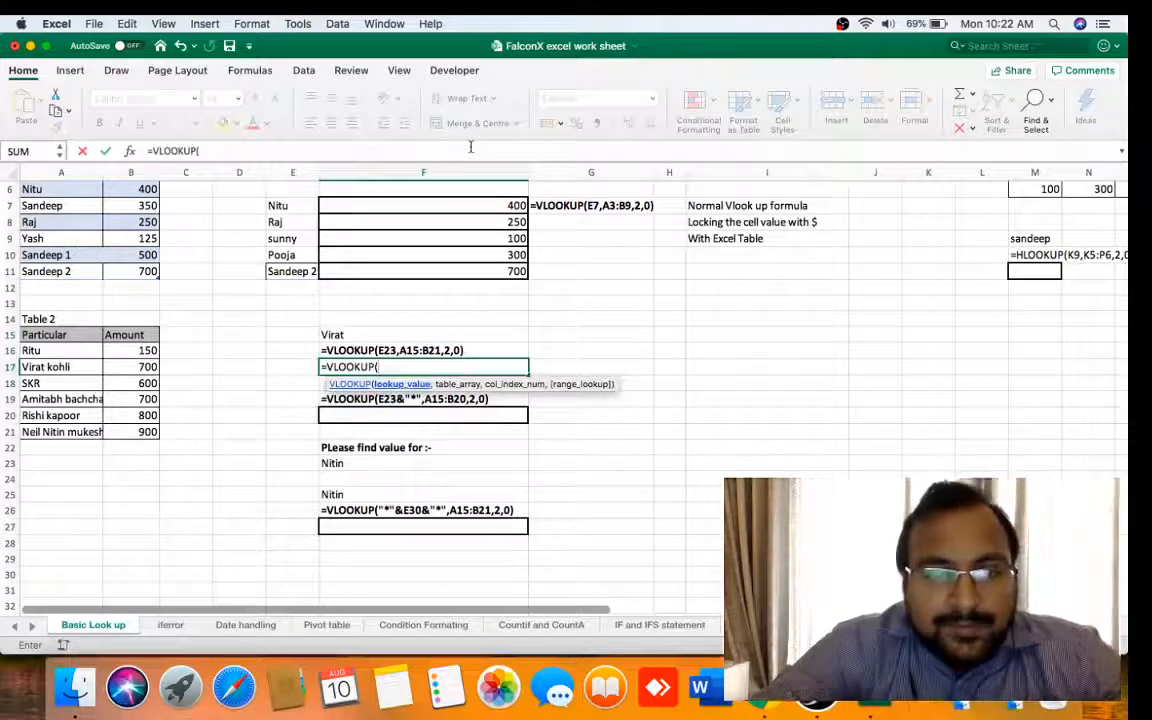
key(Up)
key(Up)
text(,)
Add Table 2's range A15:B21 as the table array of the F17 formula.
key(Left)
key(Left)
key(Left)
key(Left)
key(Left)
key(Up)
key(Up)
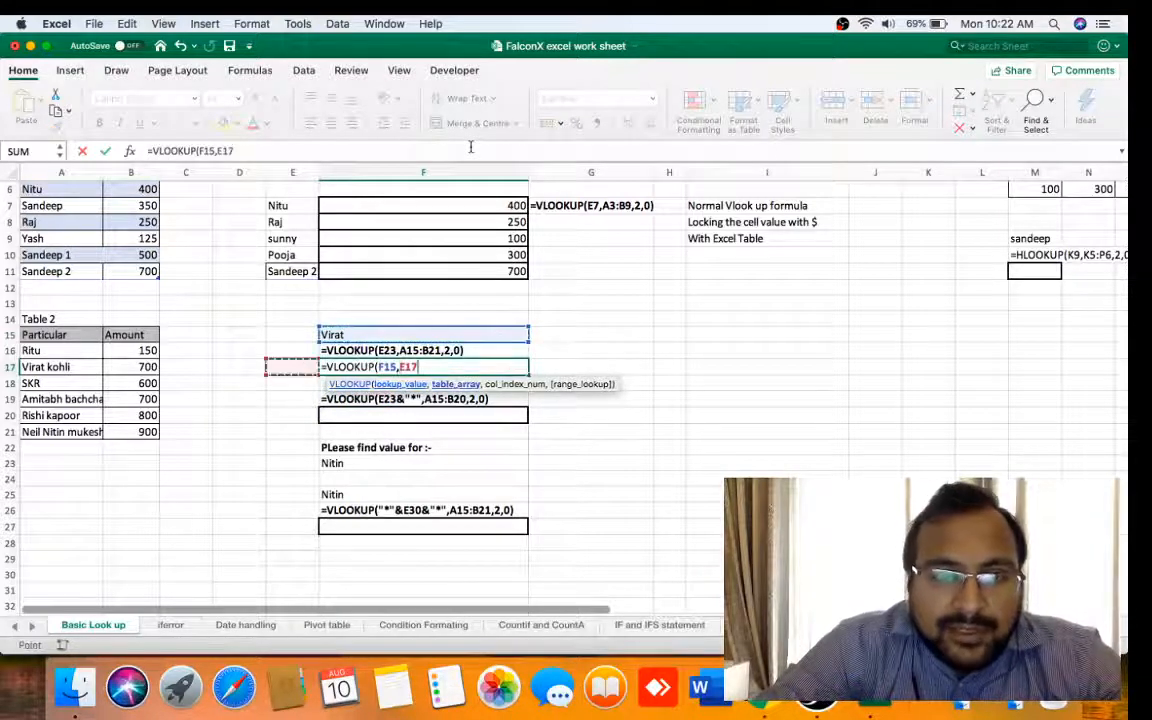
key(shift+Right)
key(shift+Down)
key(shift+Down)
key(shift+Down)
key(shift+Down)
key(shift+Down)
key(shift+Down)
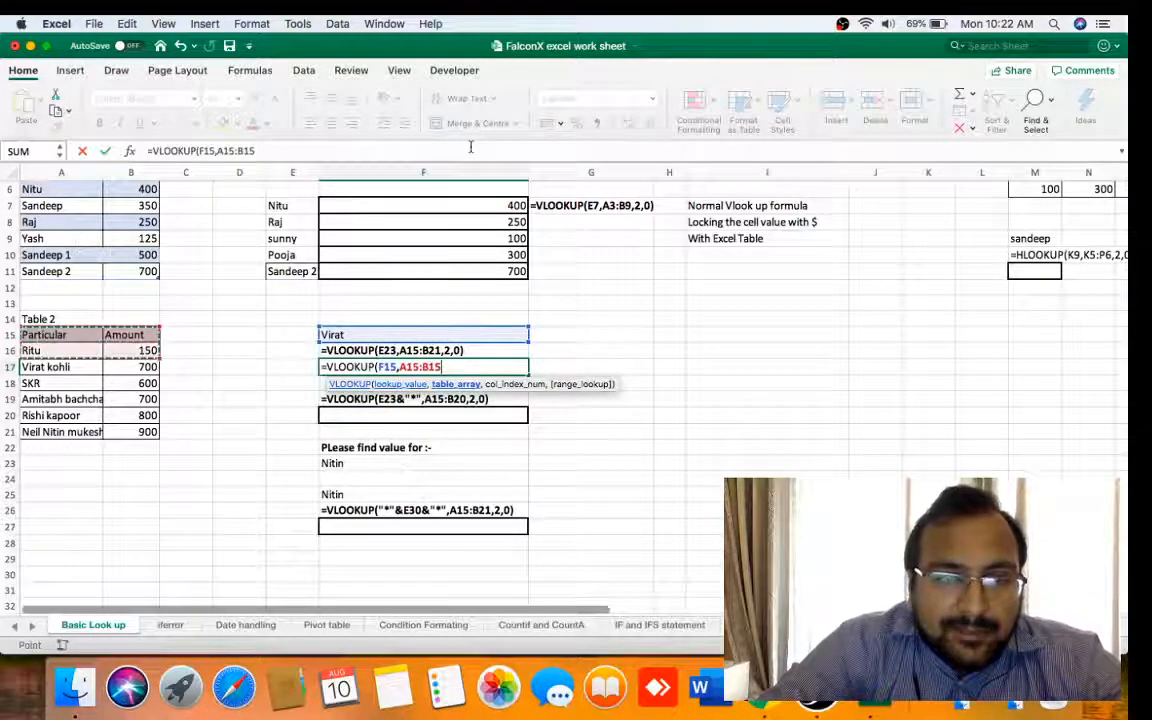
text(,)
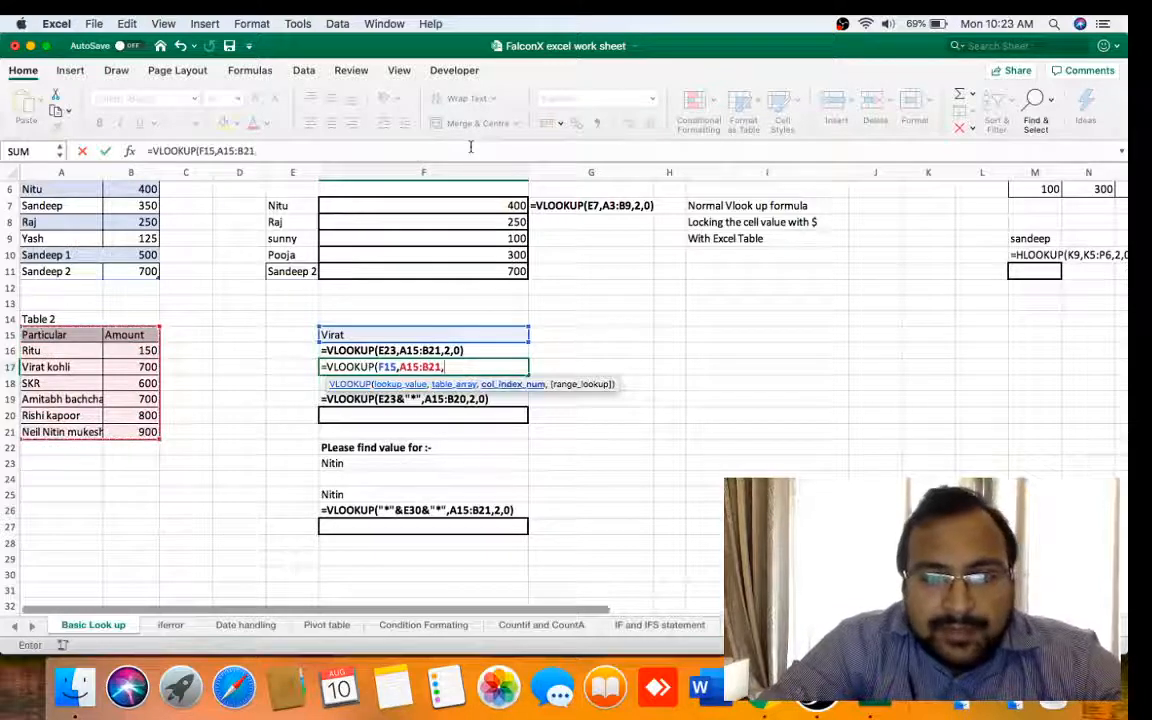
Complete the F17 formula with column index 2 and range lookup 0 for an exact match.
text(2)
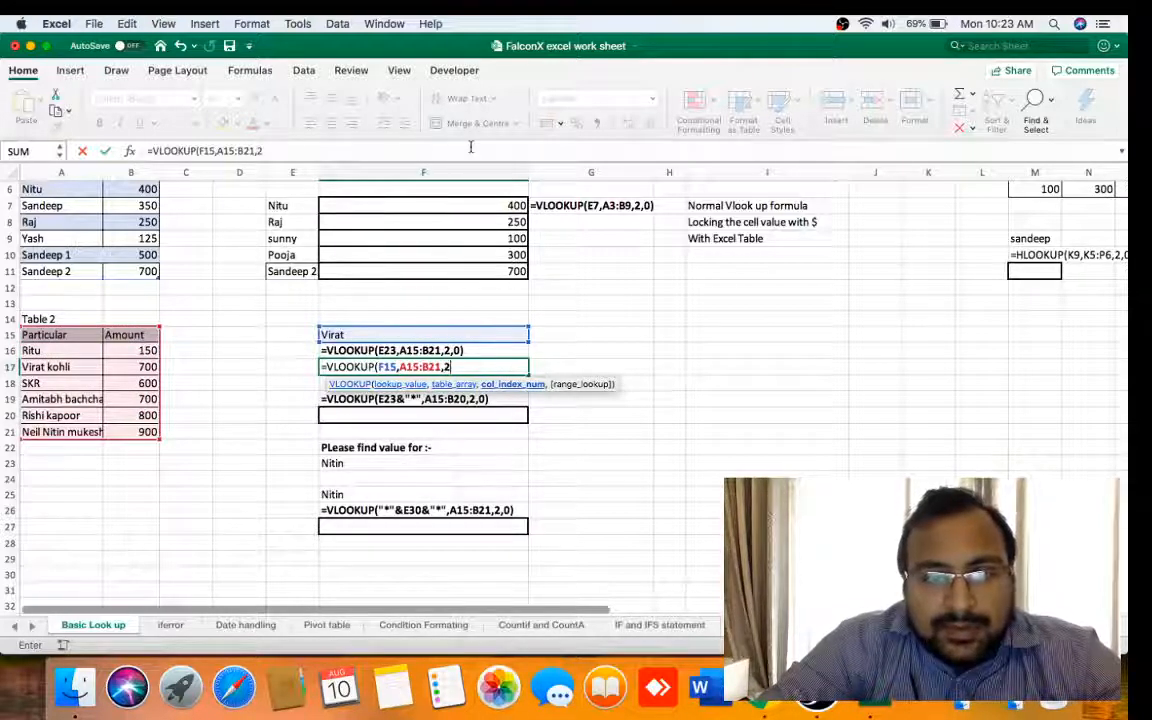
text(,0)
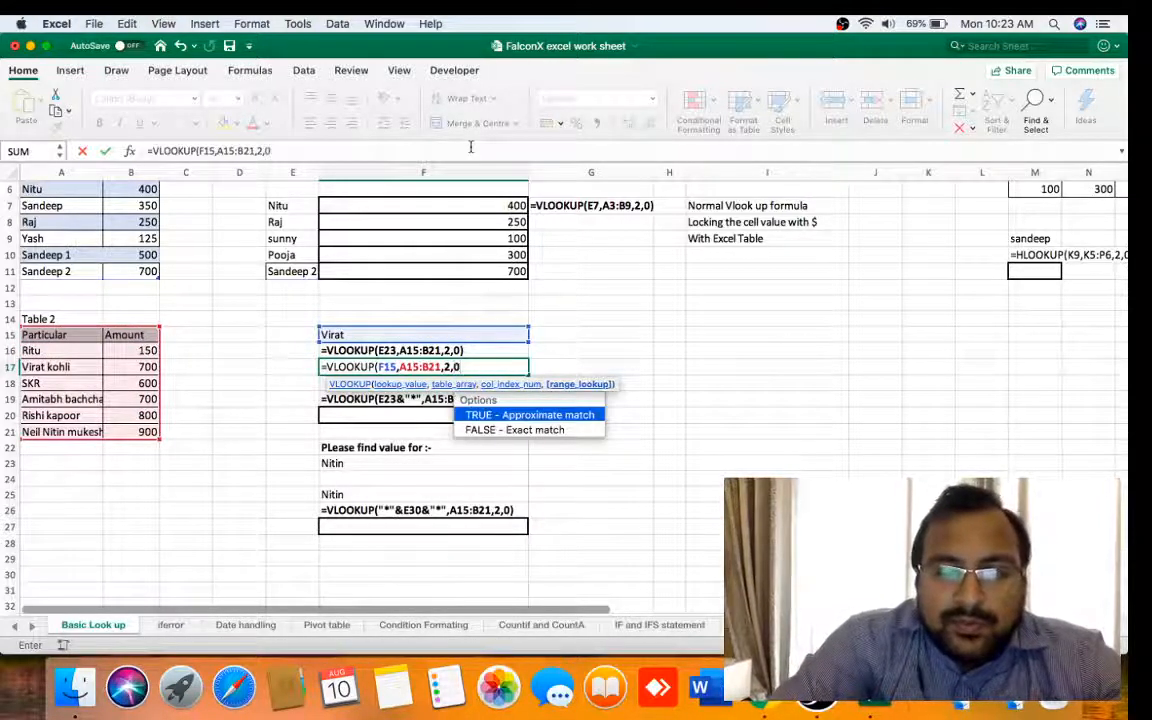
text())
key(Return)
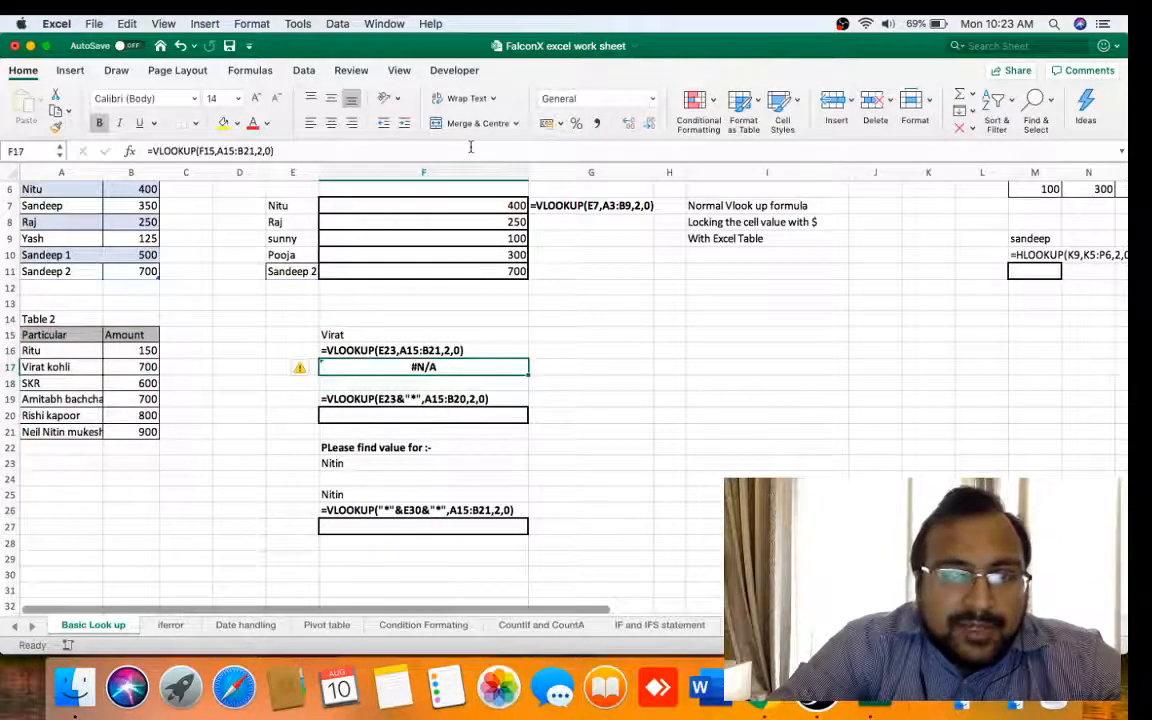
Compare the full name in A17 of Table 2 with the partial lookup name in F15.
key(Left)
key(Up)
key(Left)
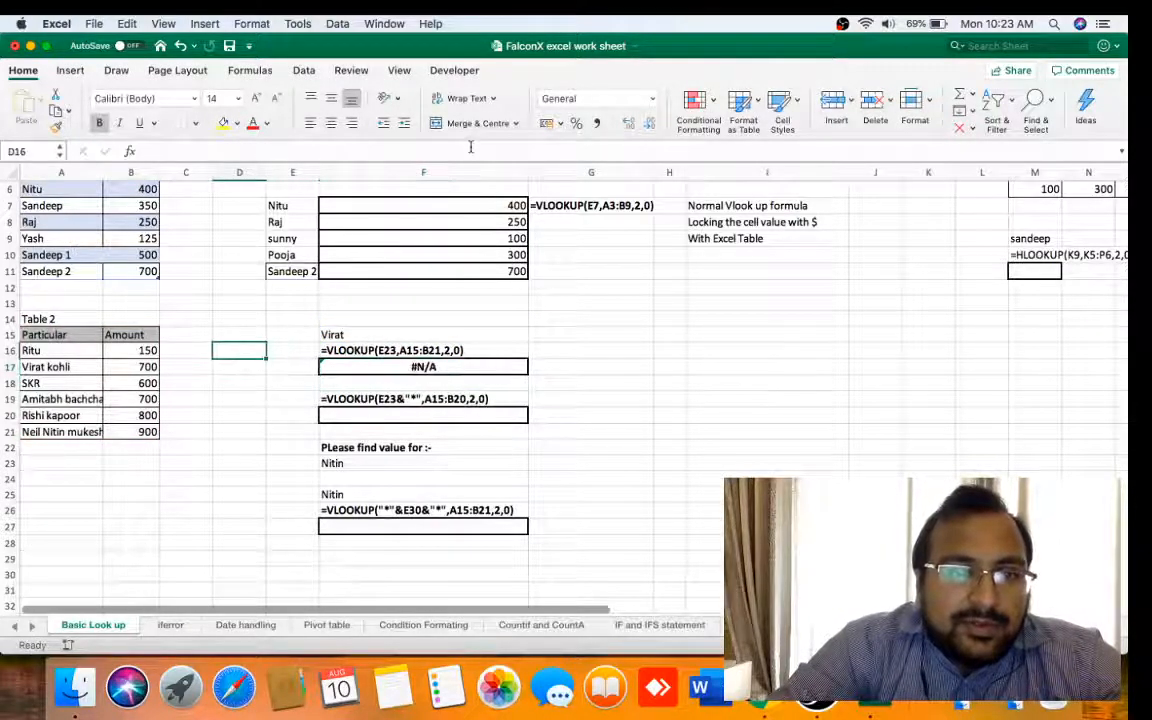
key(Left)
key(Left)
key(Down)
key(Left)
key(Right)
key(Right)
key(Right)
key(Right)
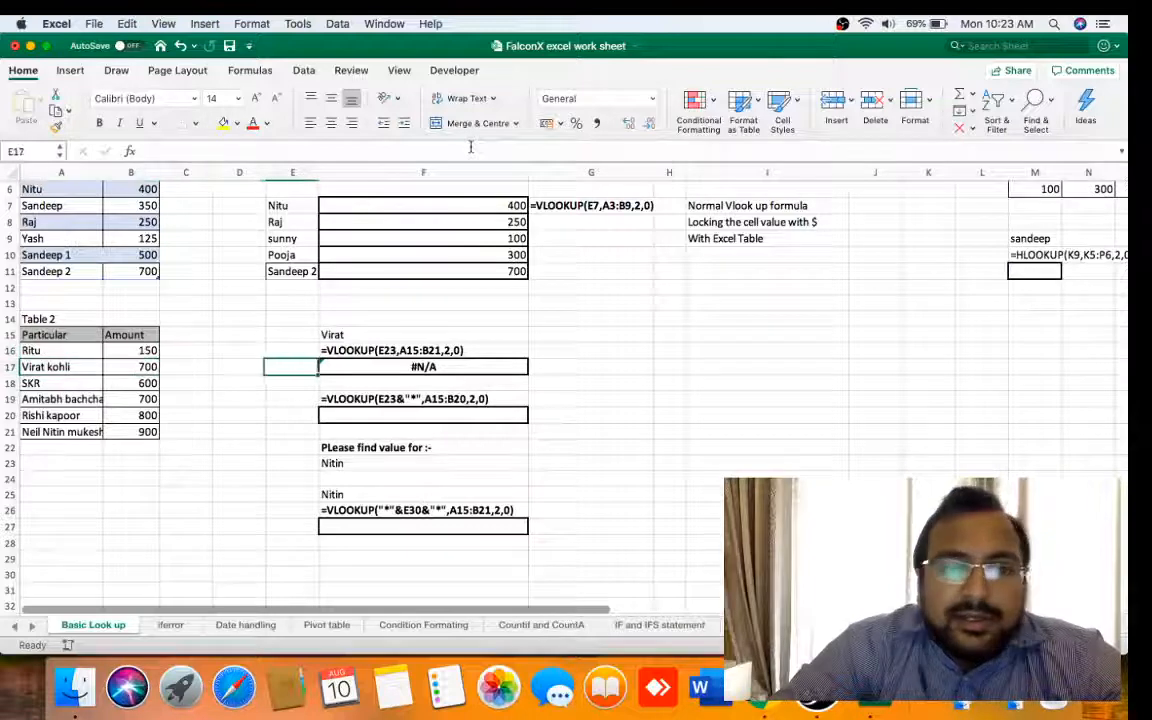
key(Up)
key(Up)
key(Right)
Review the sample formulas in F16 and F19 between the lookup name in F15 and the answer cell F20.
key(Down)
key(Down)
key(Down)
key(Down)
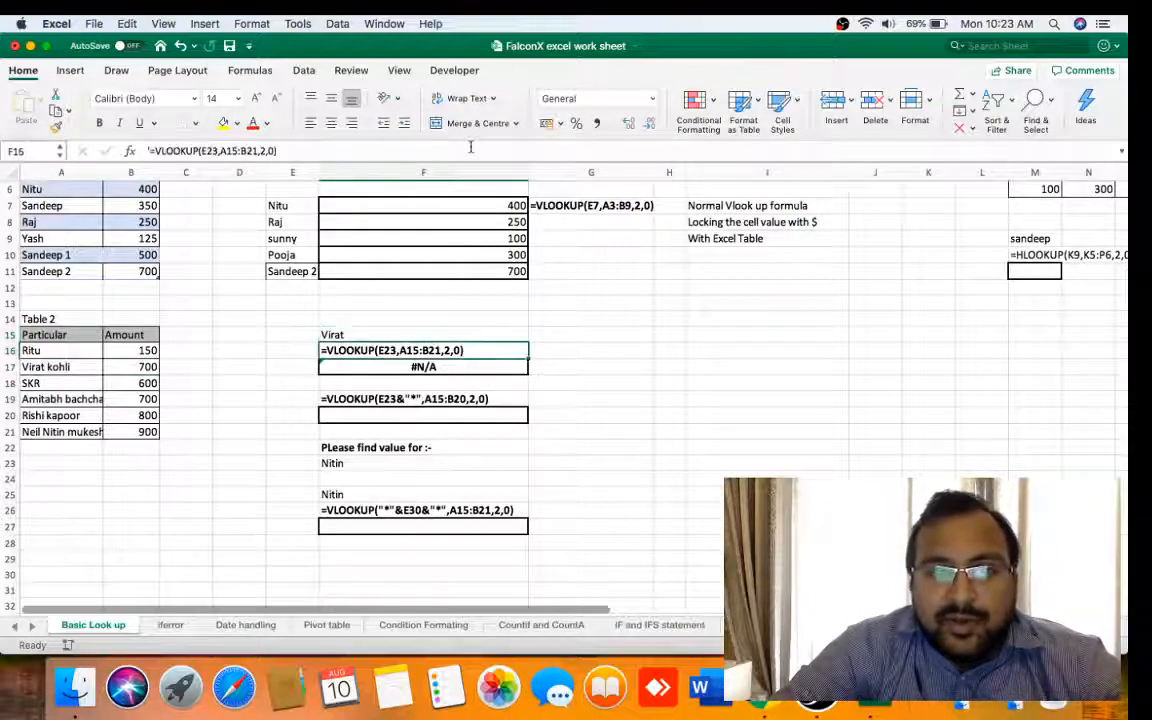
key(Down)
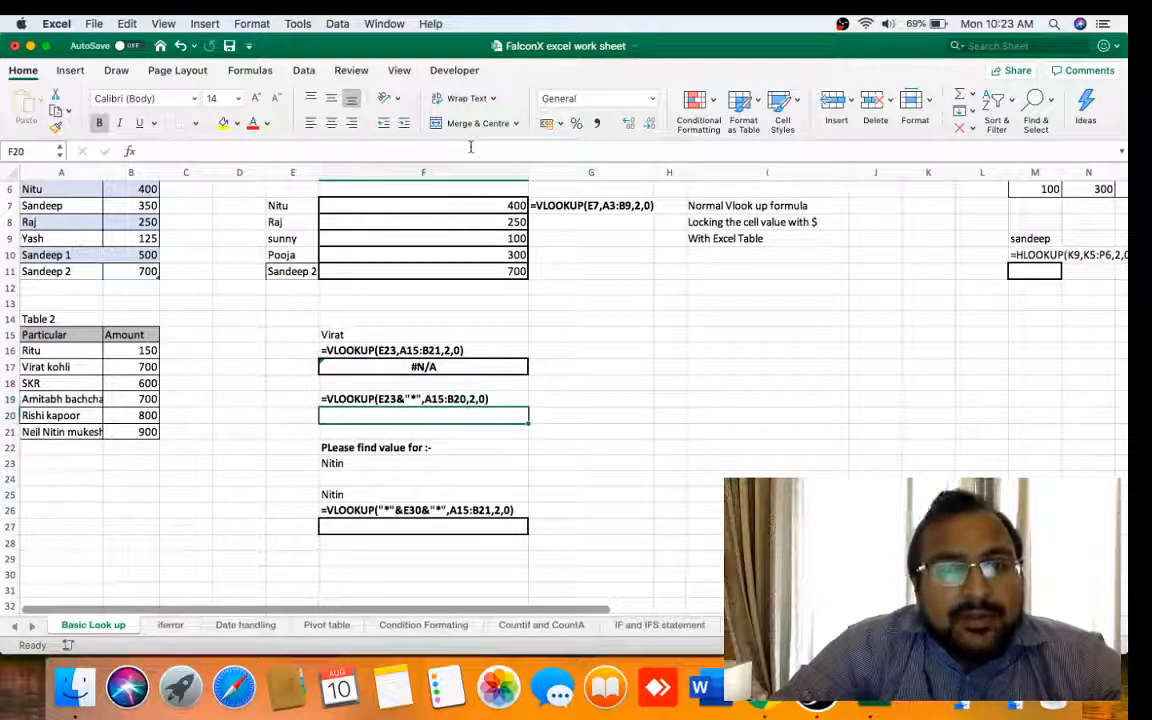
key(Up)
key(Up)
key(Up)
key(Up)
key(Up)
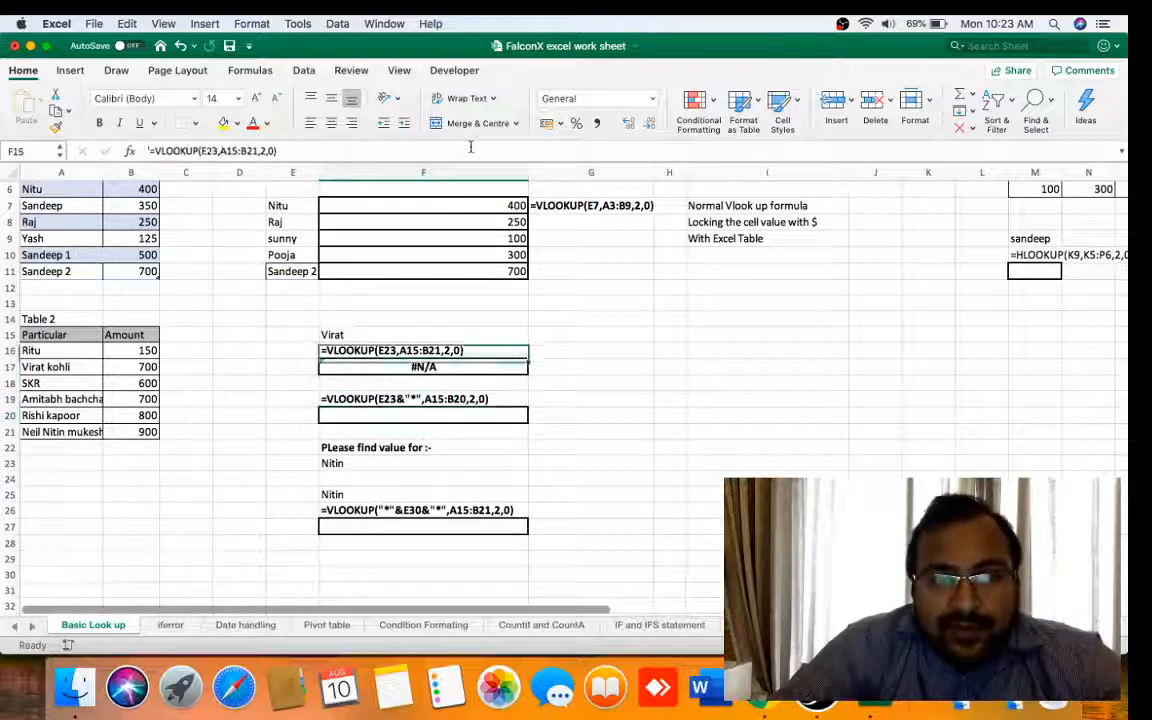
key(Down)
key(Down)
key(Down)
key(Down)
key(Down)
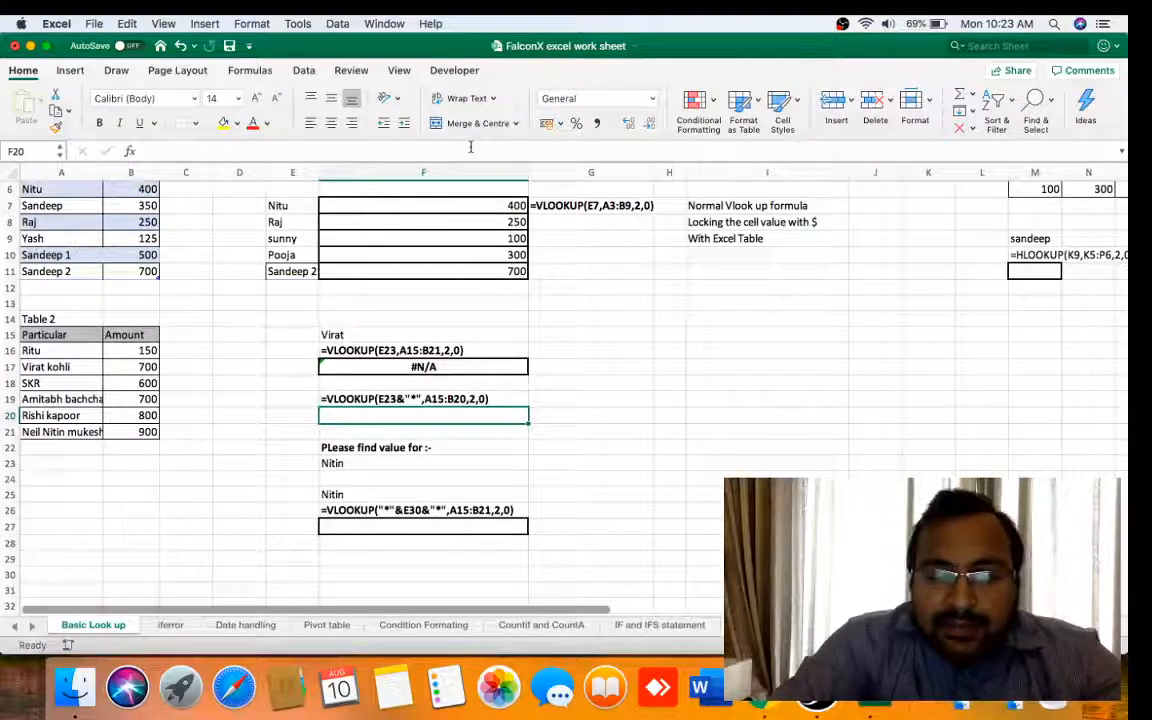
Start a VLOOKUP formula in F20 with the wildcard expression F15&"*" as the lookup value.
text(=vlo)
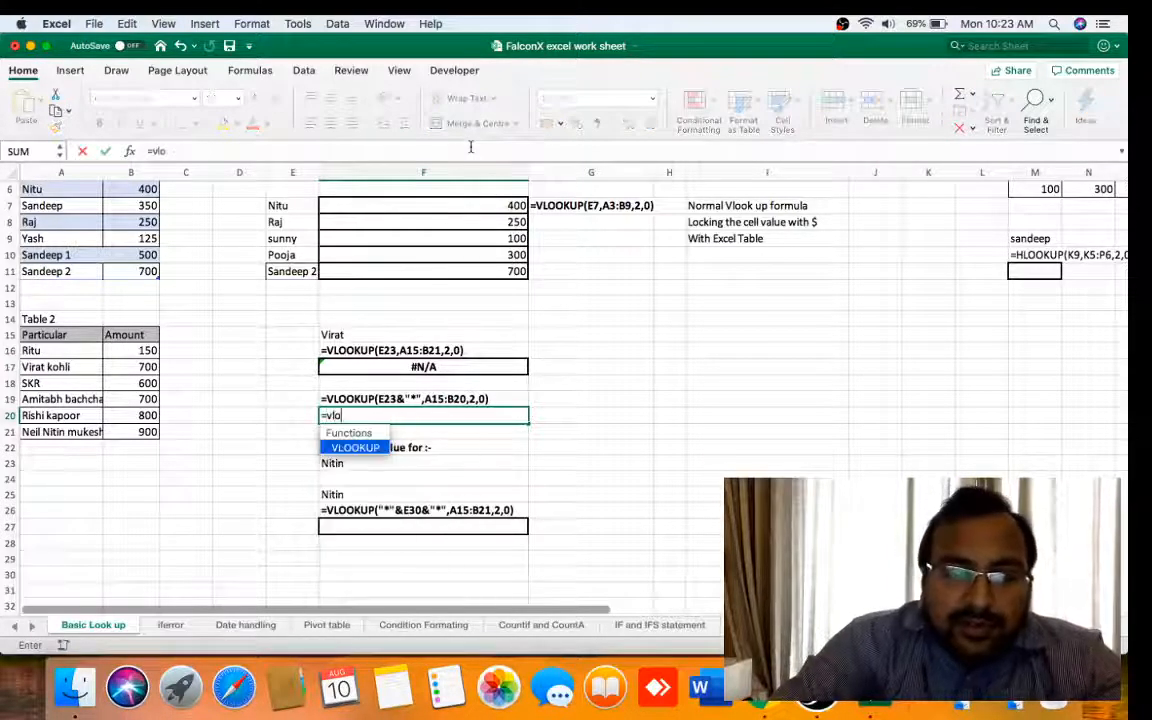
text(okup()
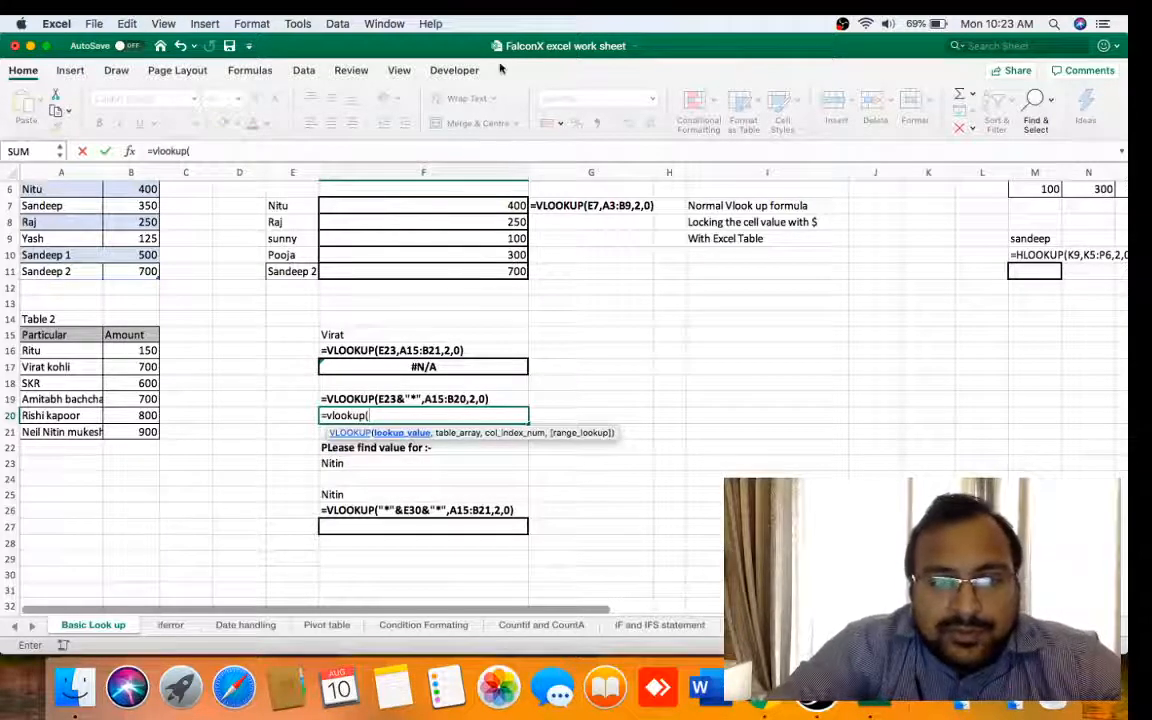
click(436, 333)
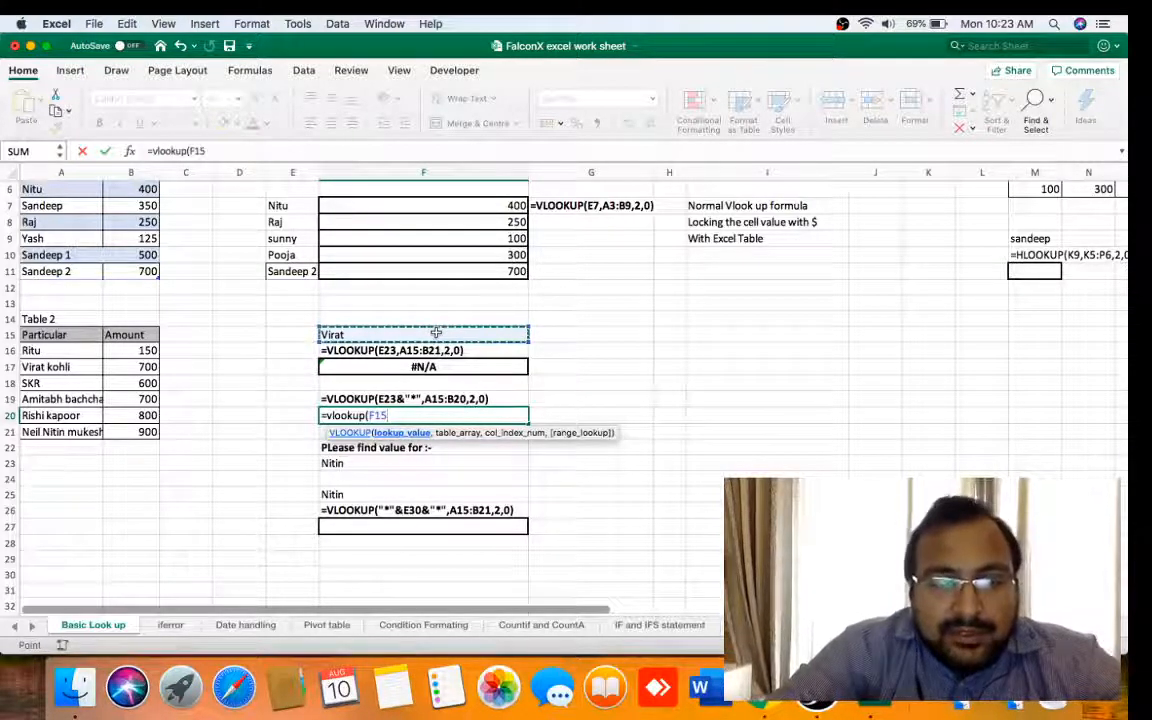
text(&)
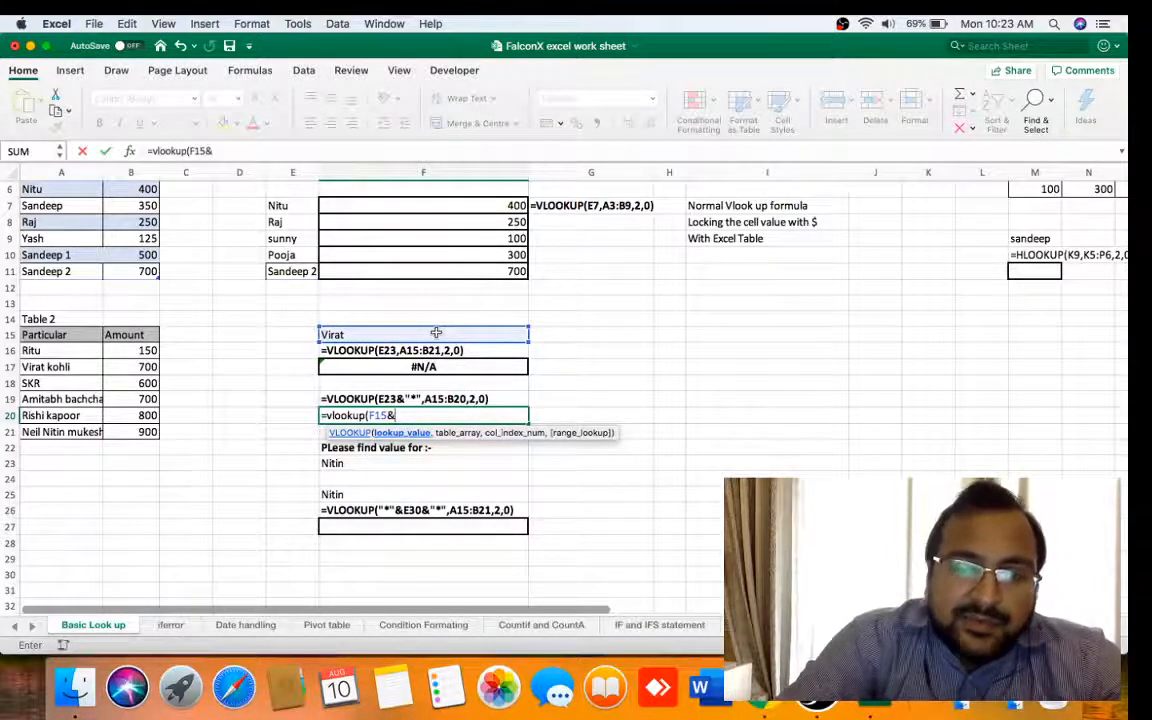
text(")
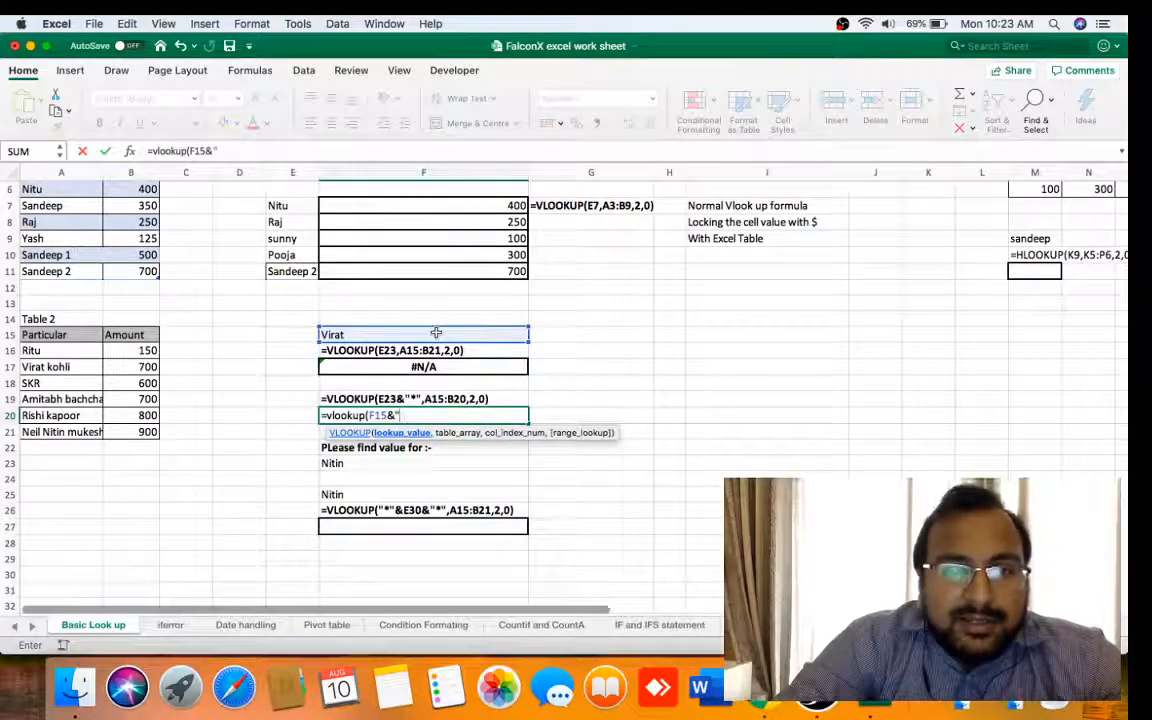
text(")
key(Return)
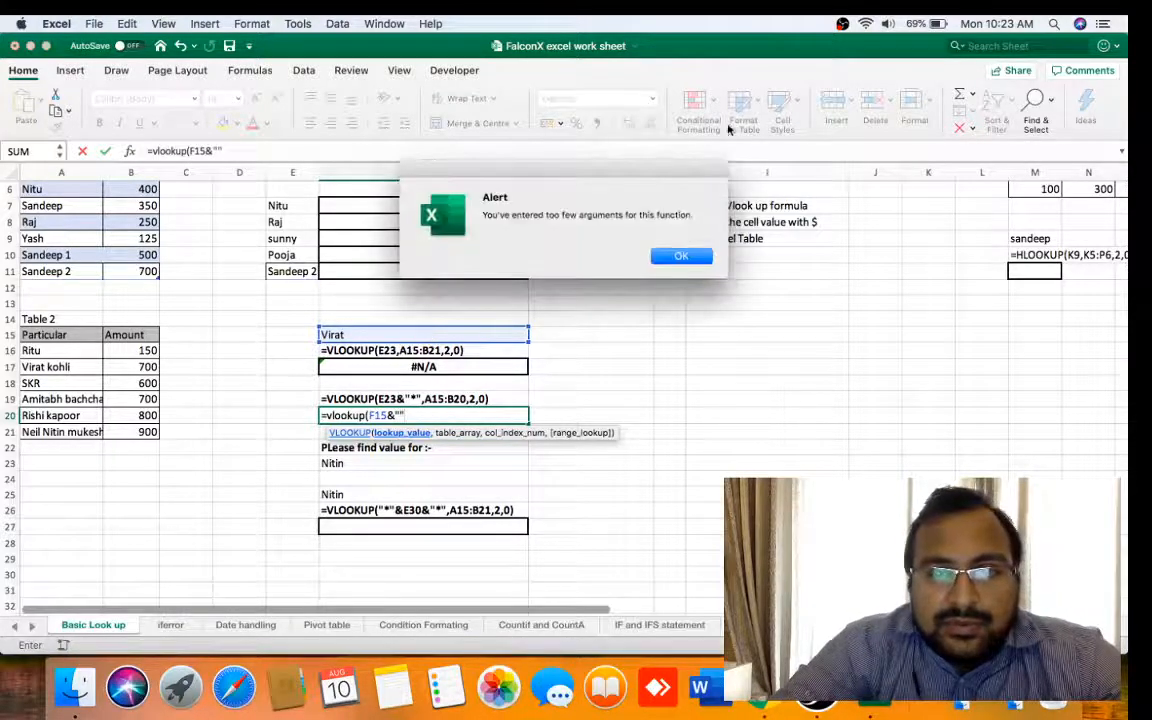
key(Return)
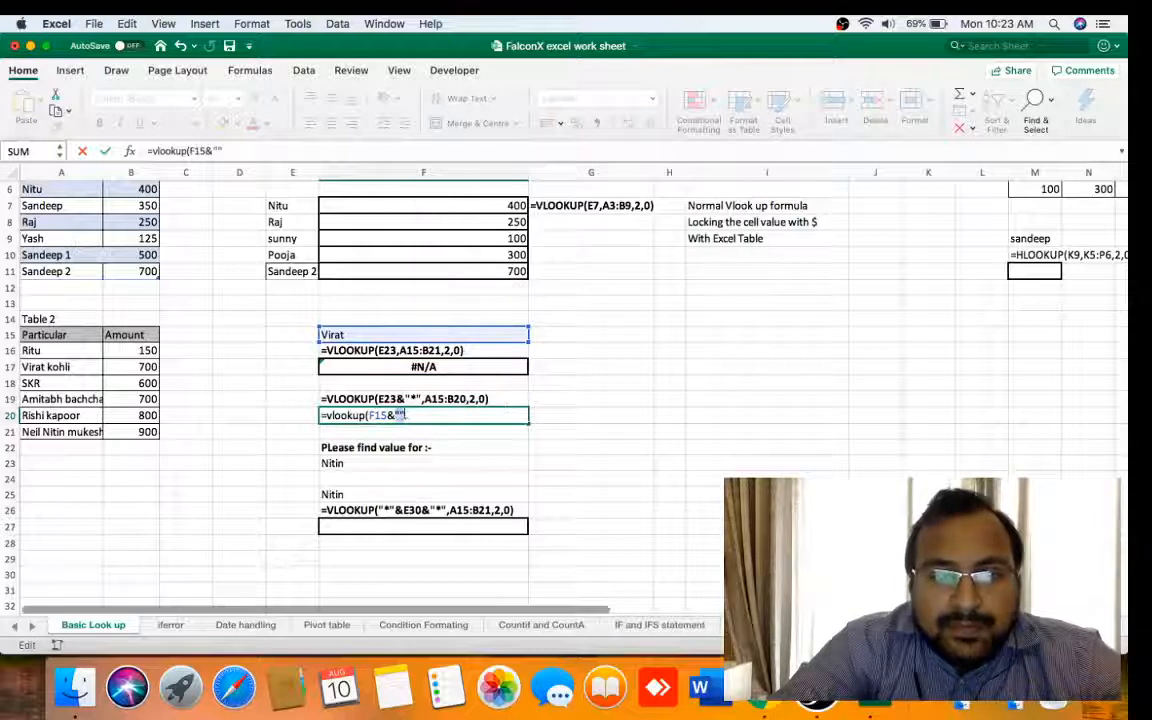
click(401, 415)
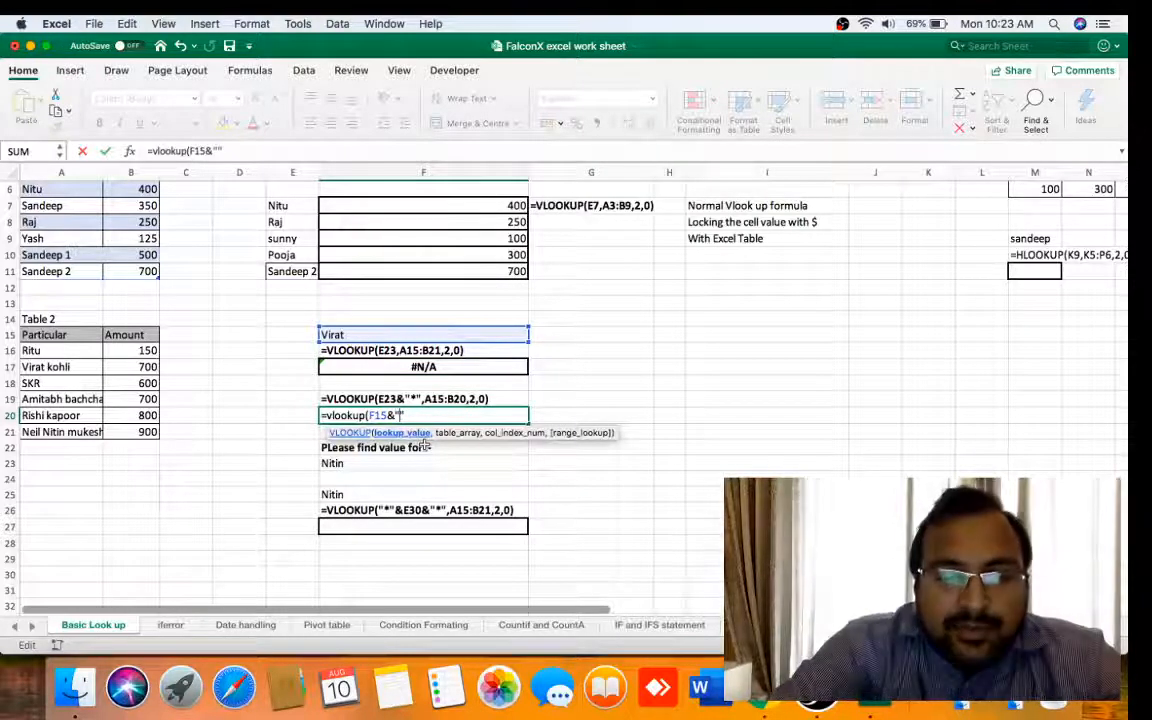
text(*)
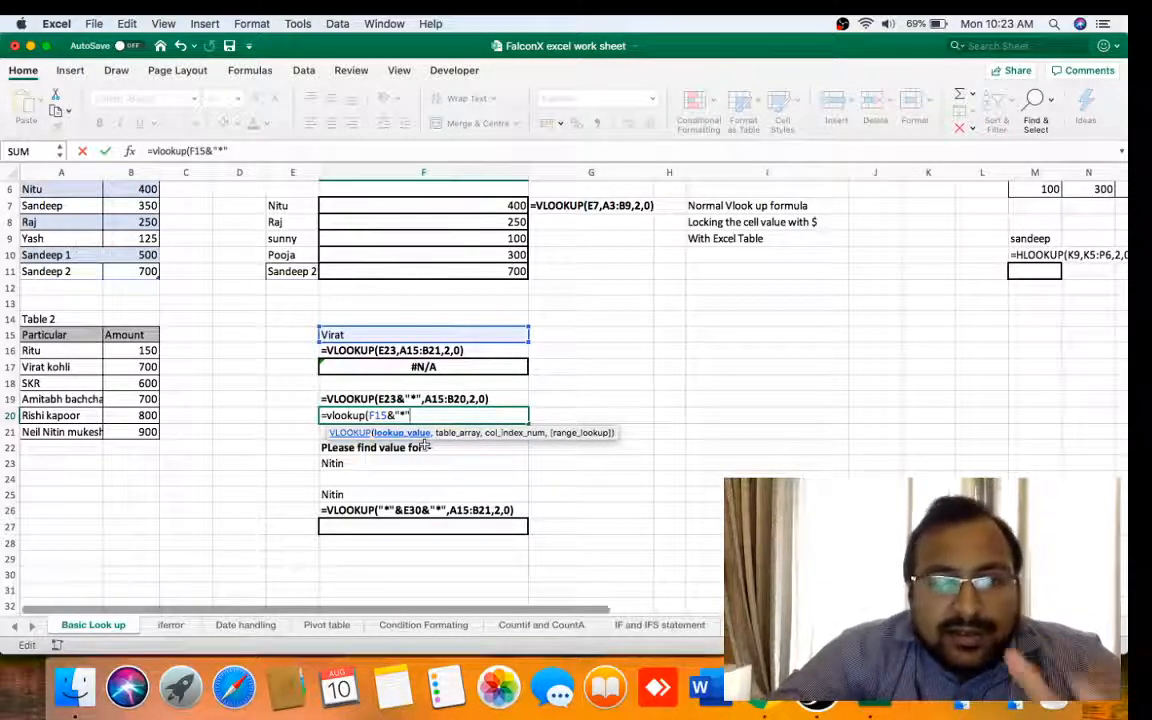
text(,)
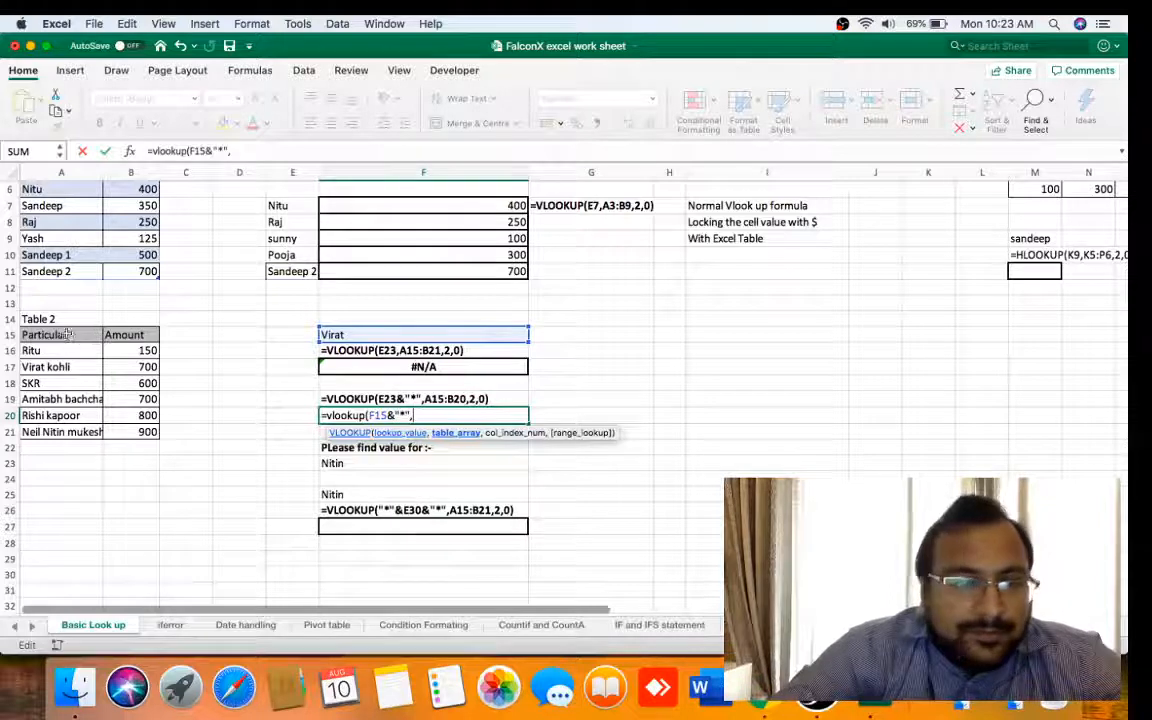
Complete the F20 formula with table array A15:B21, column index 2 and range lookup 0.
drag(90, 336, 135, 433)
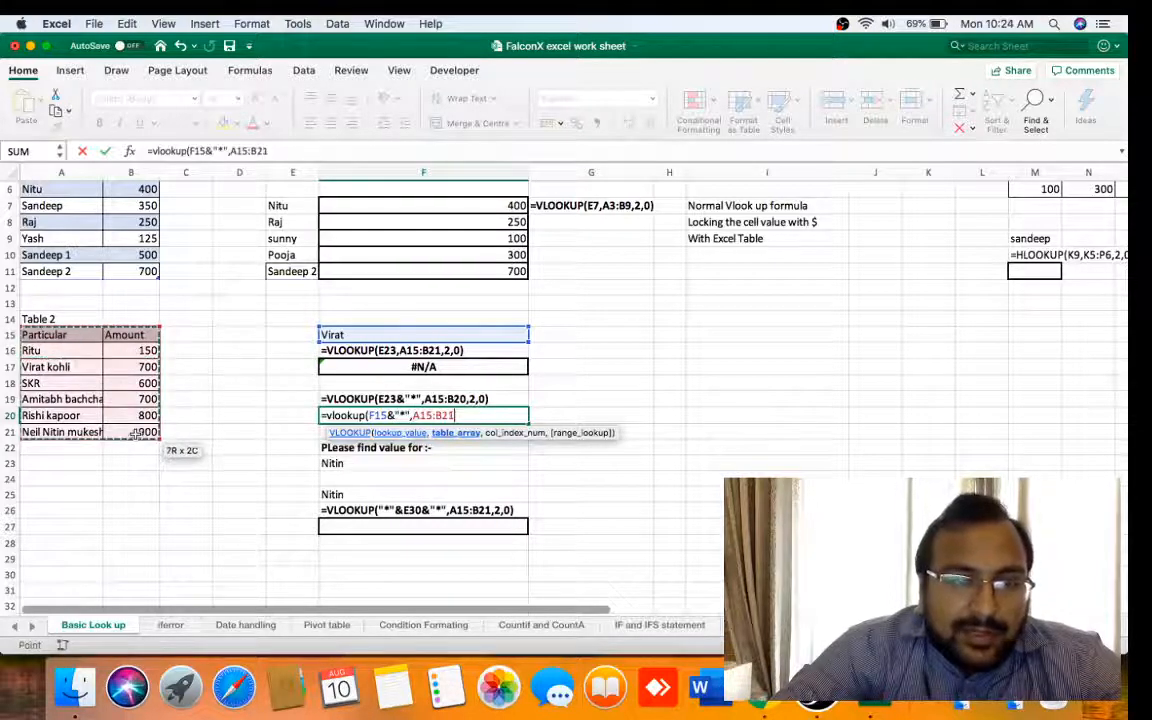
text(,)
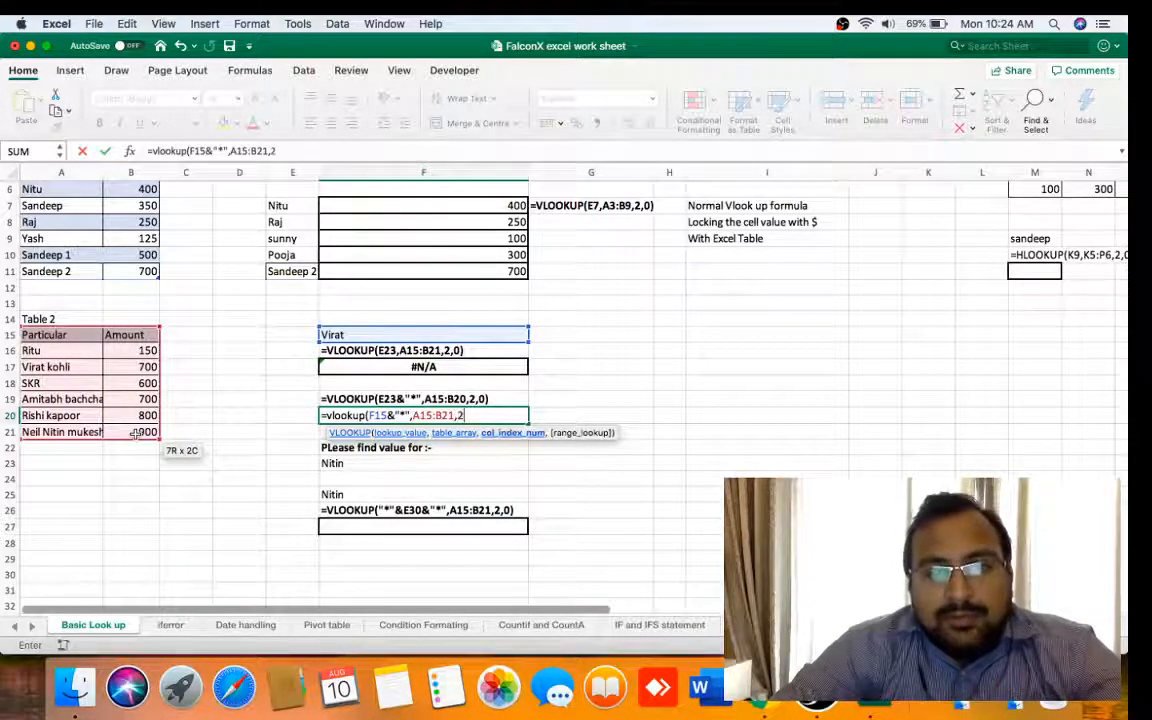
text(2,)
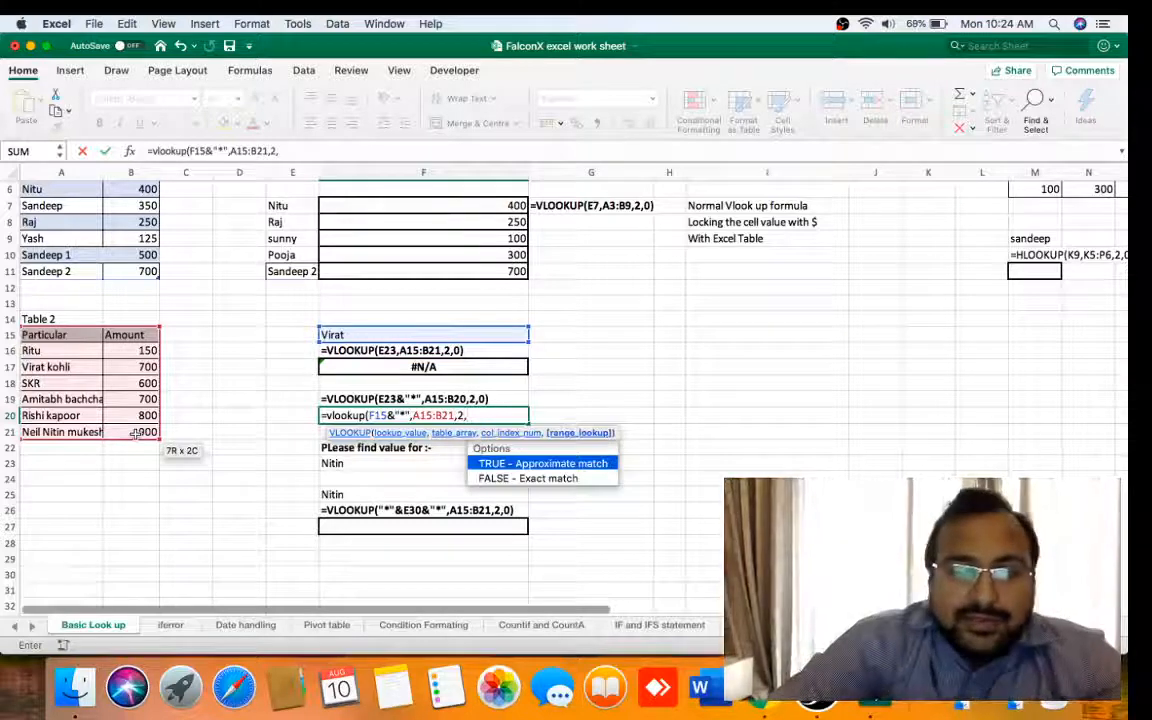
text(0))
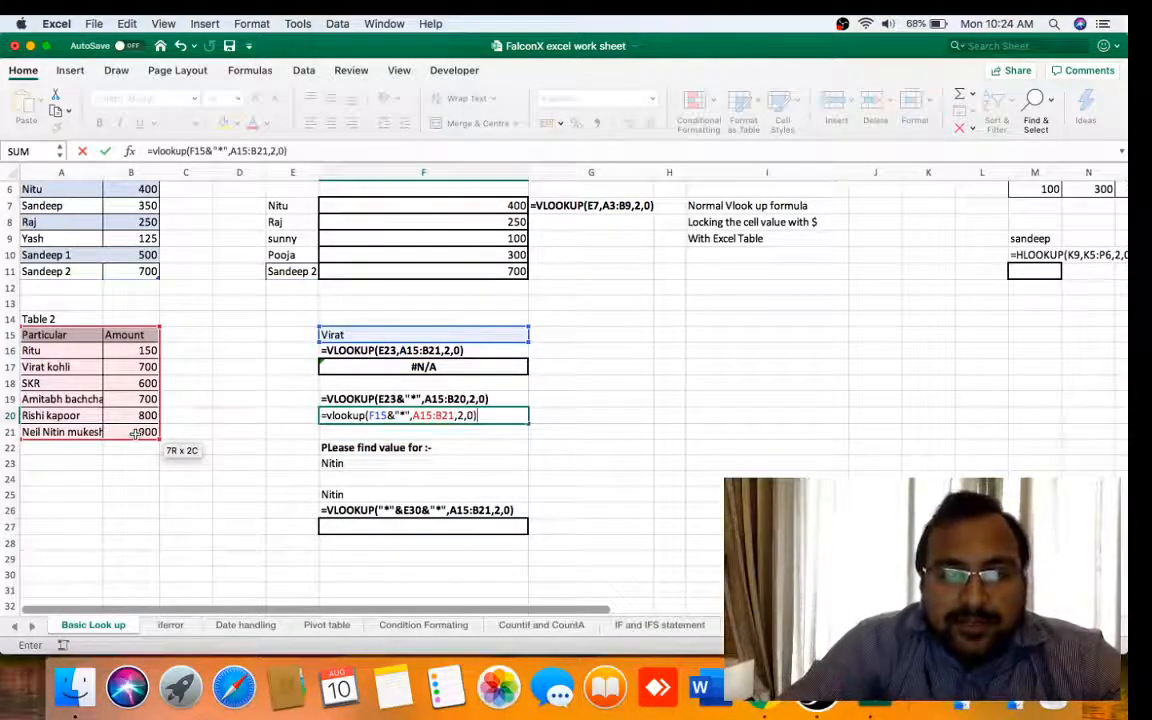
key(Return)
key(Up)
Check the wildcard lookup in F20 against the matching entry in row 17 of Table 2.
key(Left)
key(Right)
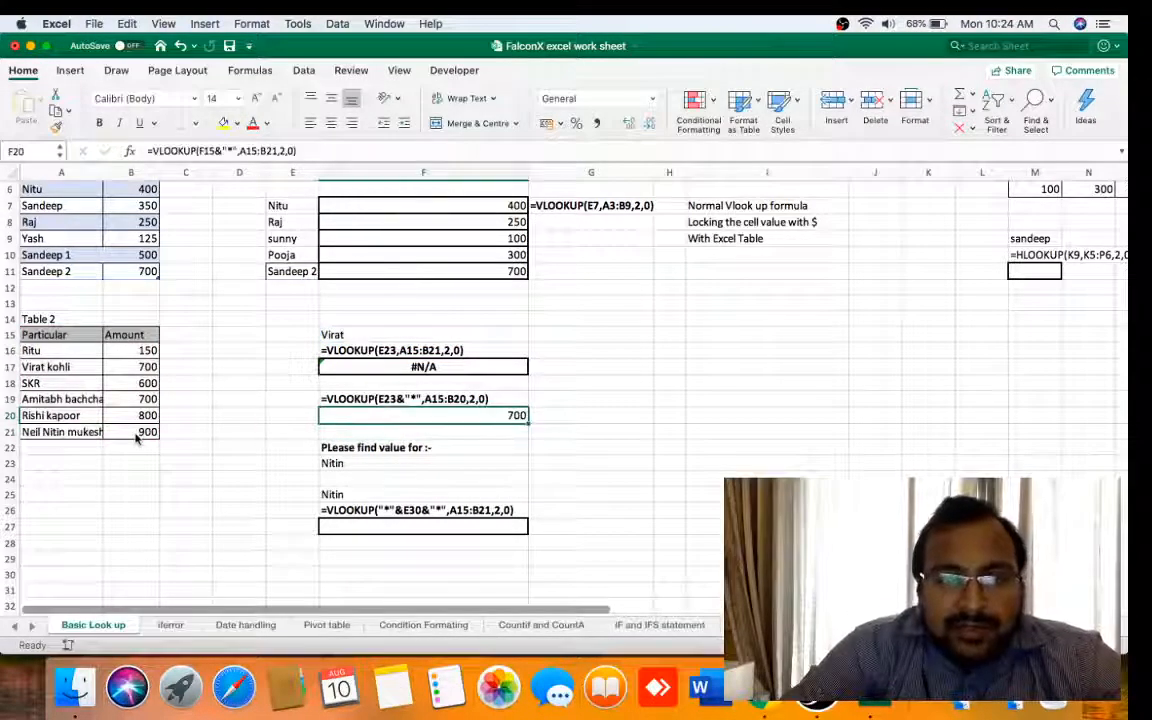
key(Left)
key(Left)
key(Left)
key(Left)
key(Left)
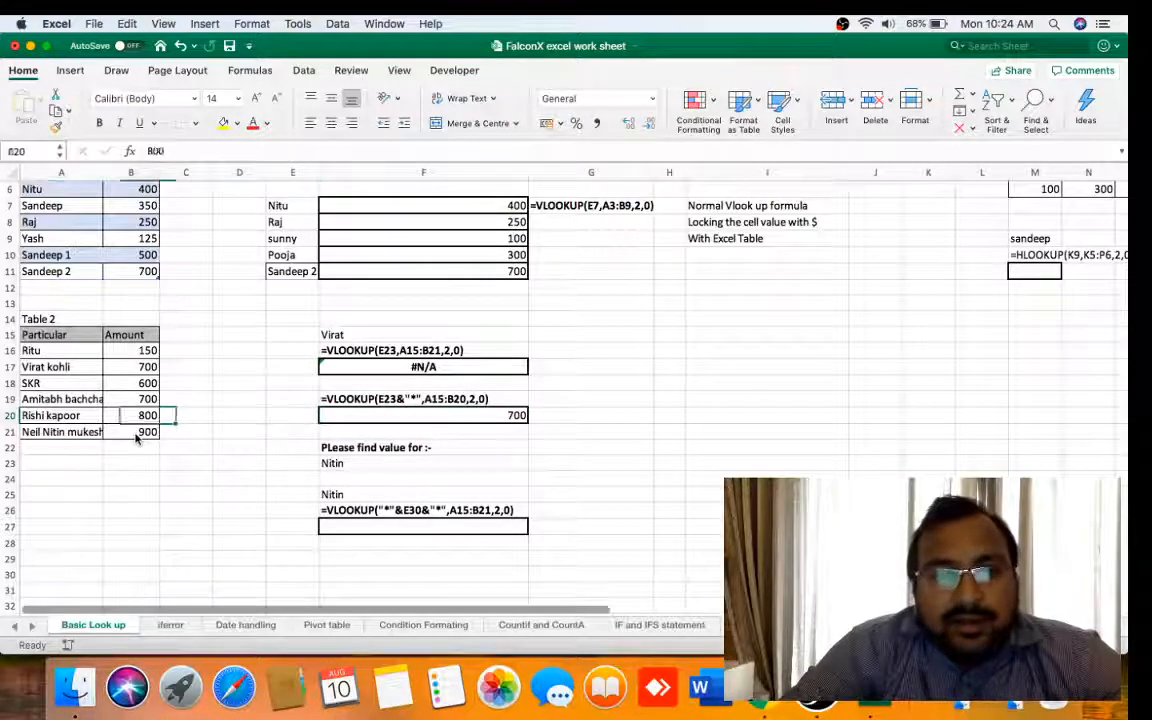
key(Up)
key(Up)
key(Up)
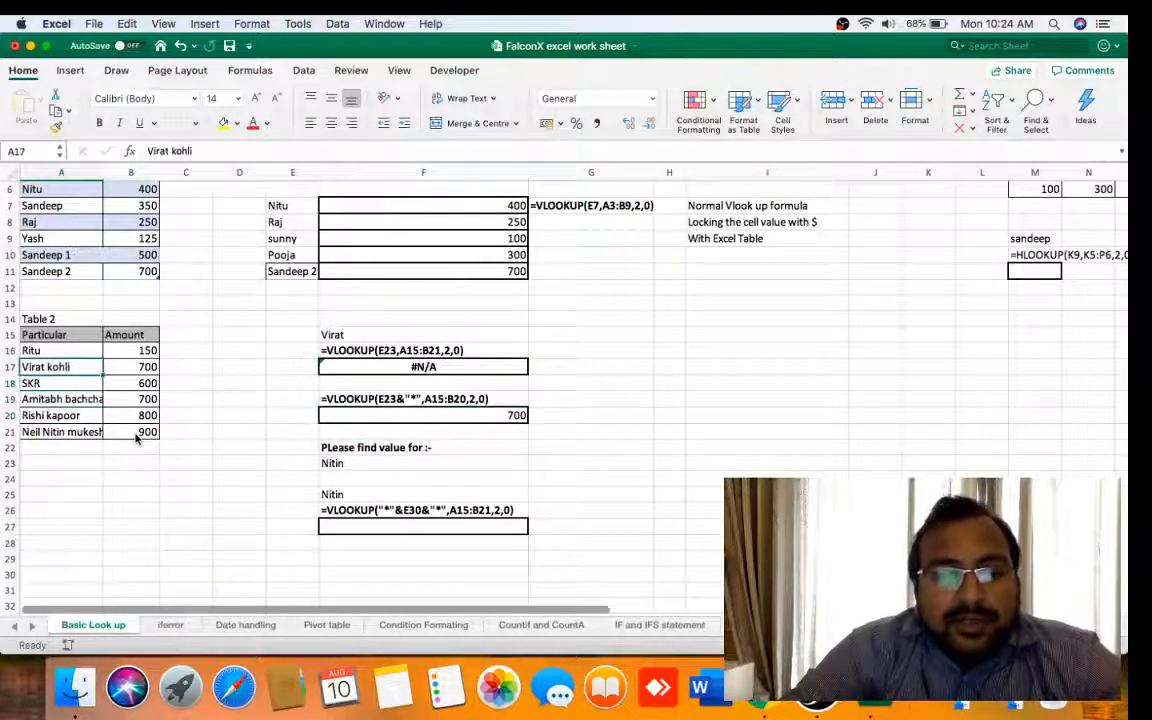
key(Right)
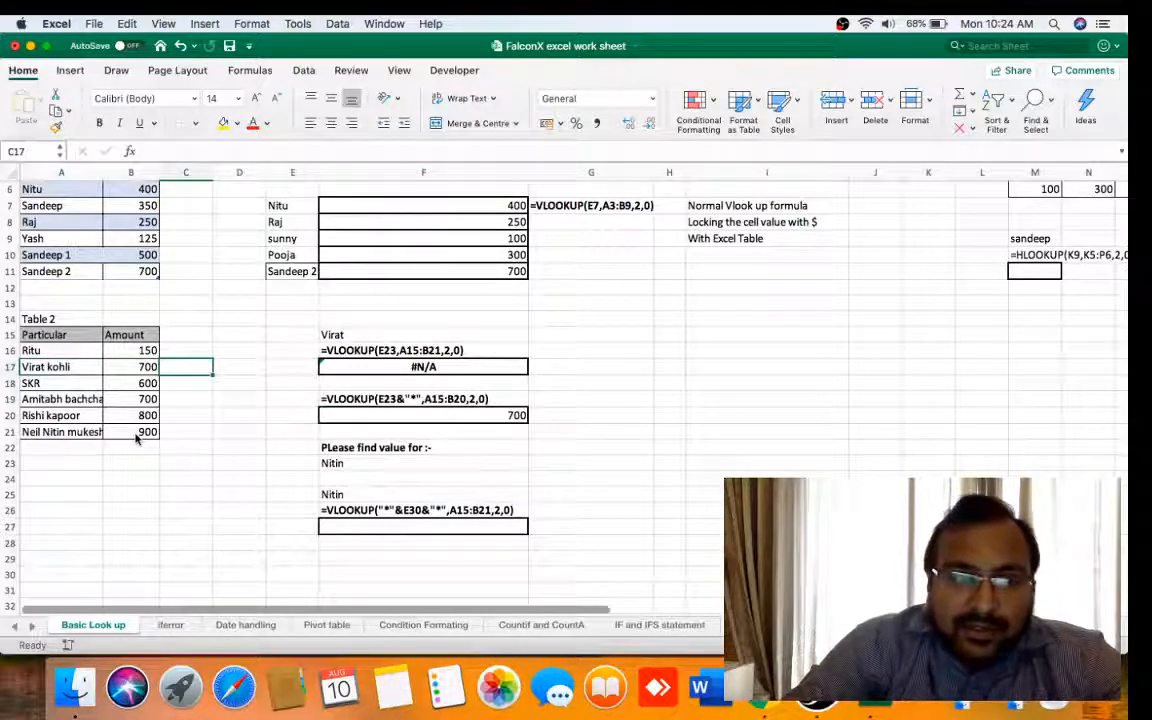
Duplicate the name in A17 into A19 and set the amount in B19 to 400.
key(Left)
key(Left)
key(cmd+c)
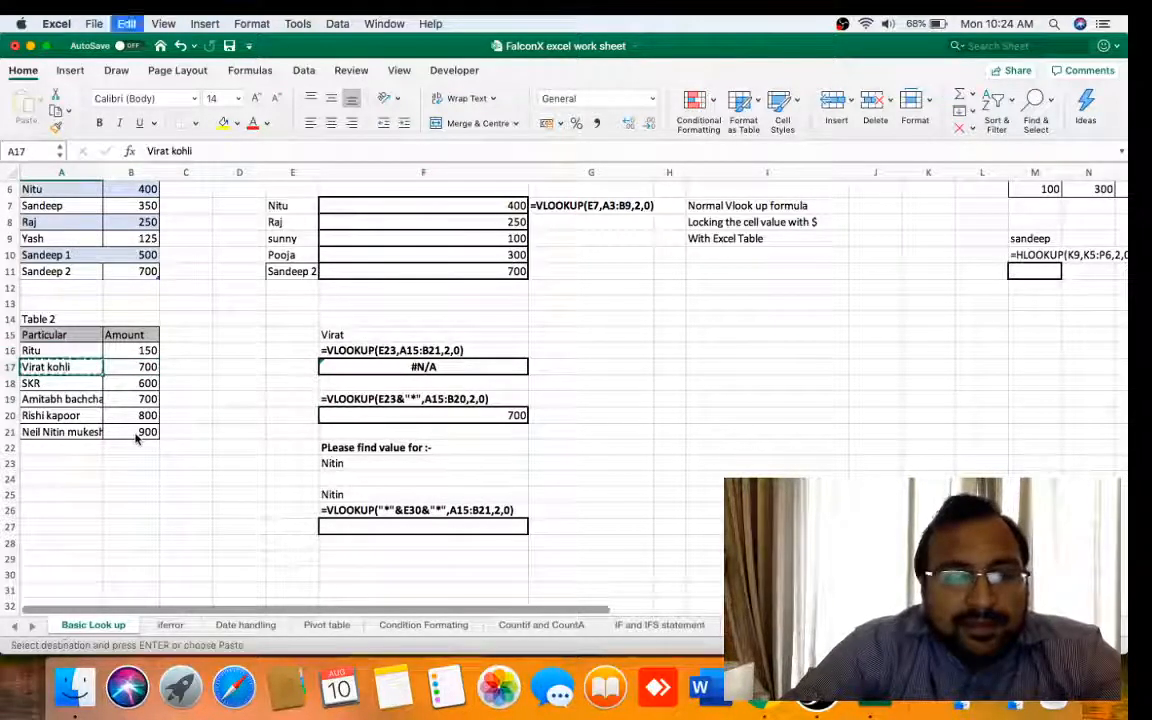
key(Down)
key(Down)
key(cmd+v)
key(Right)
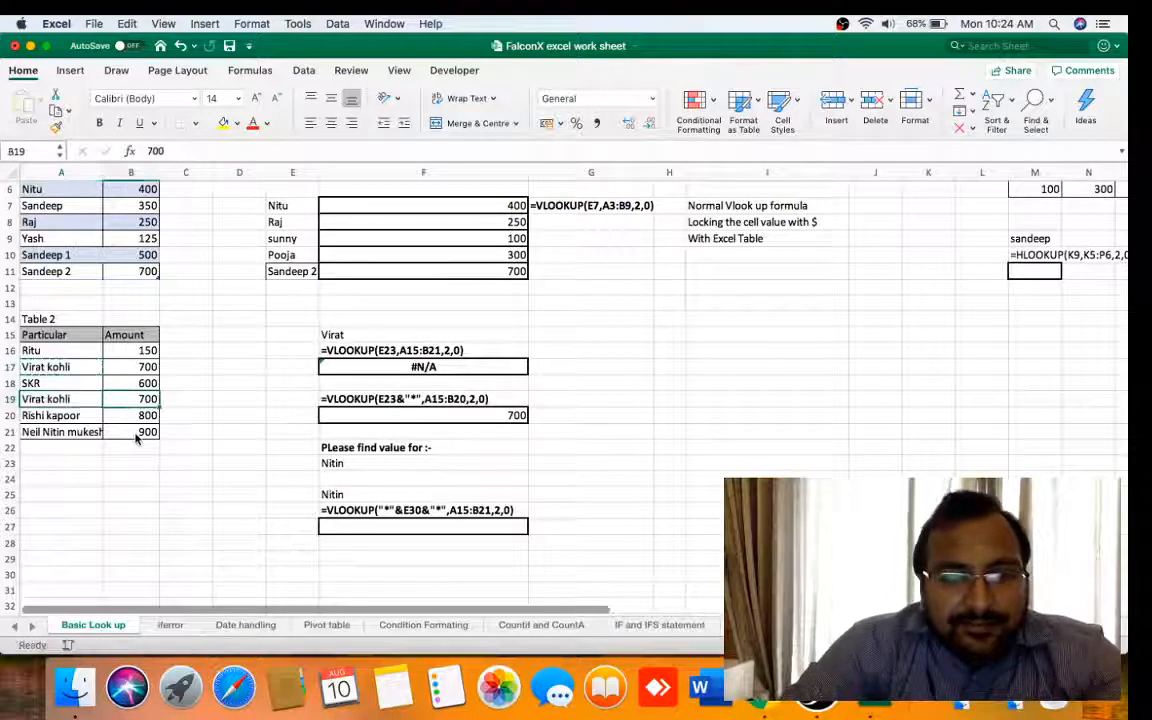
text(40)
key(Return)
Replace the name in A17 with a copy of the SKR entry from A18.
key(Left)
key(Up)
key(Up)
key(Up)
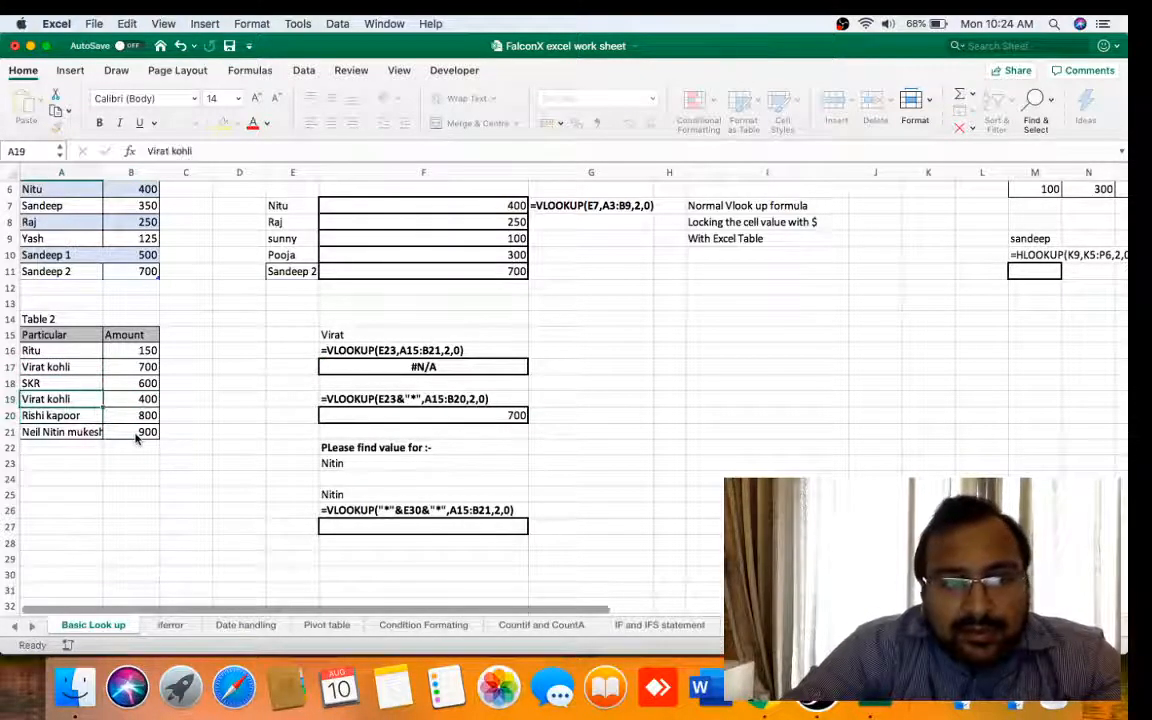
key(Down)
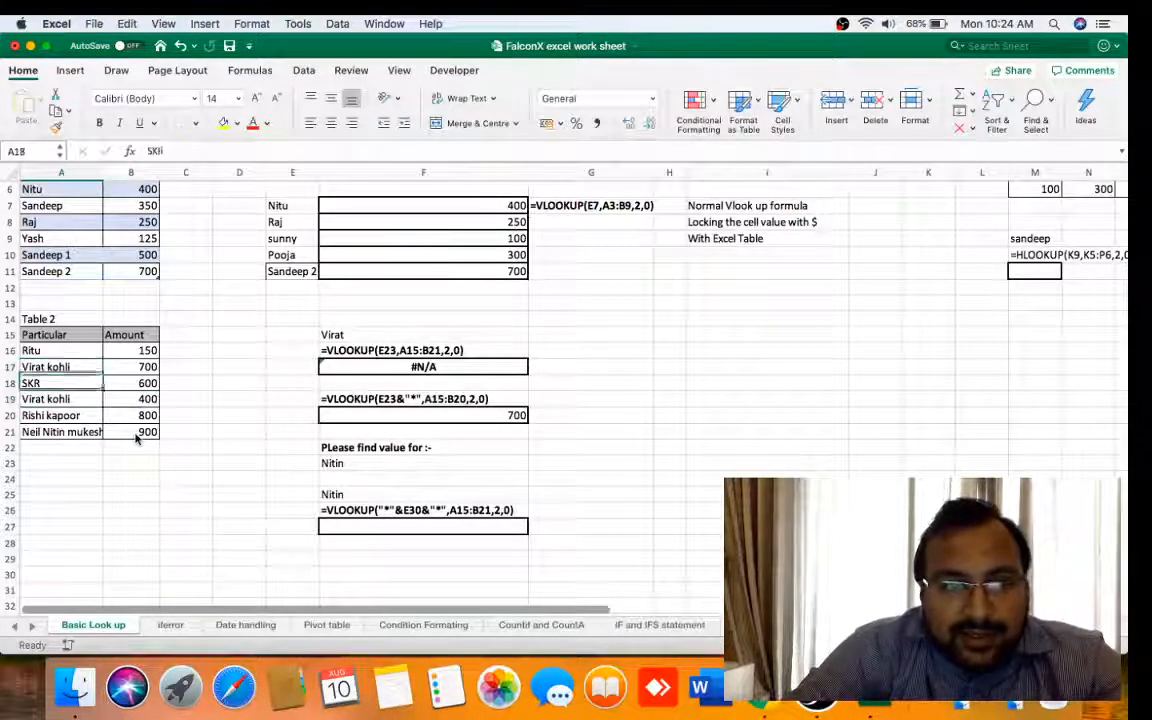
key(super+c)
key(Up)
key(super+v)
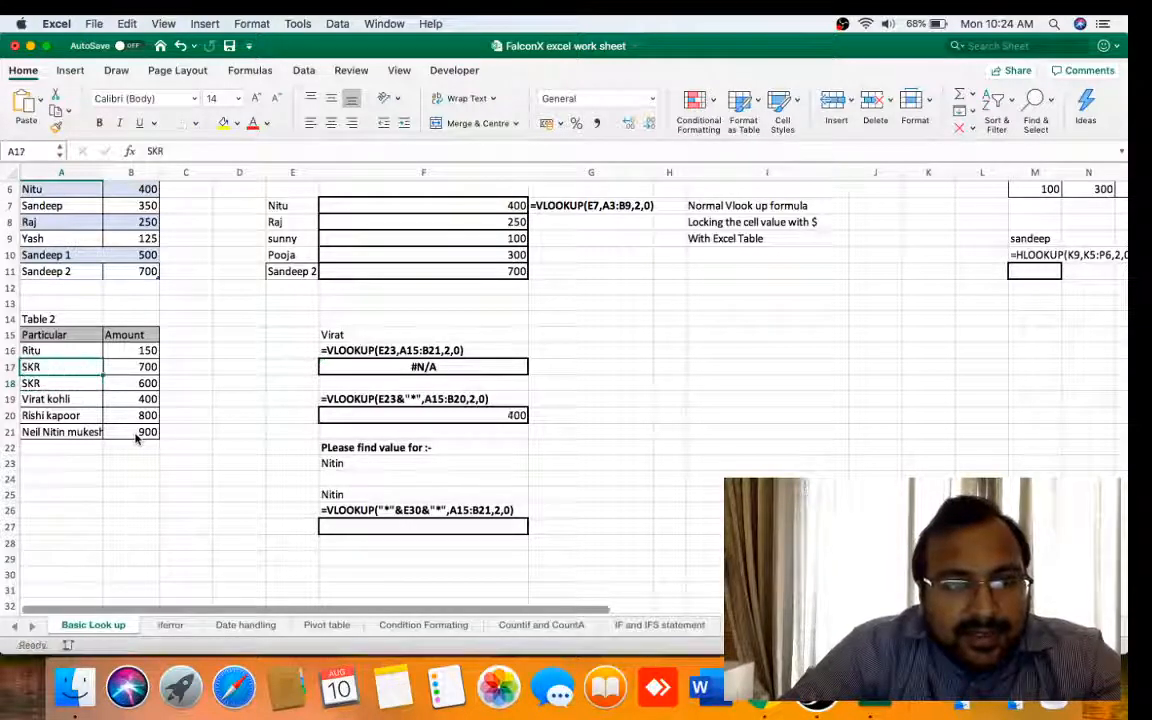
Replace the entry in A18 with a copy of the name from A19.
key(Down)
key(Down)
key(super+c)
key(Up)
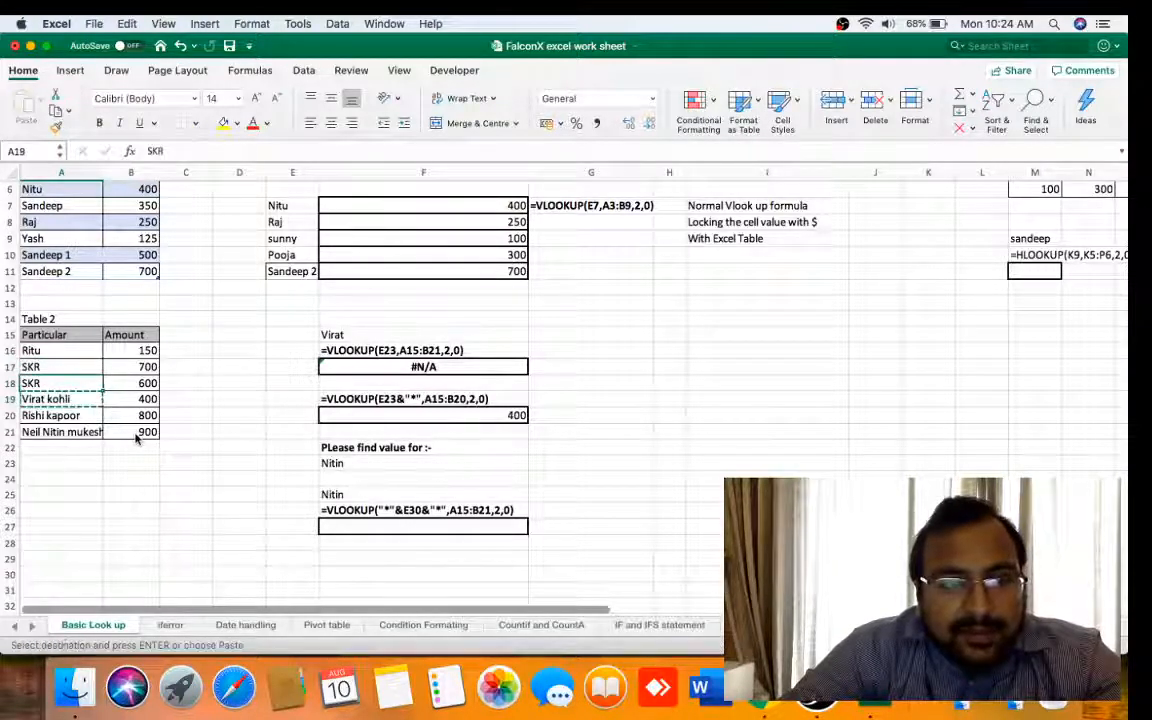
key(super+v)
key(Right)
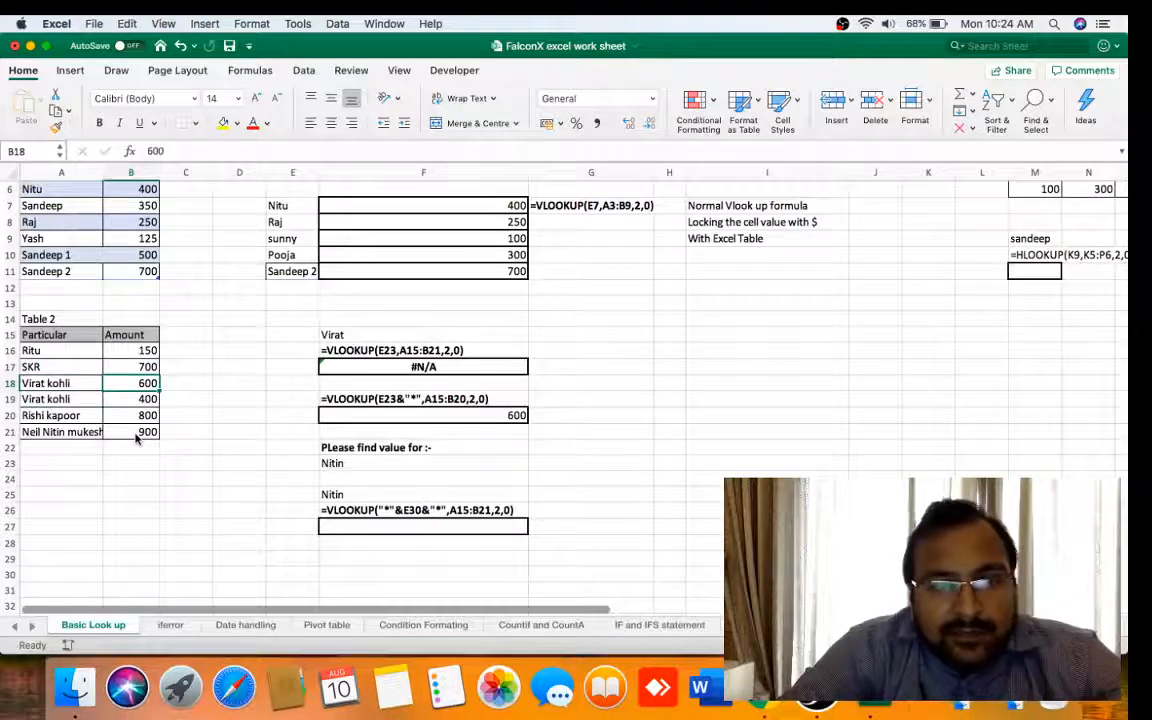
key(Left)
key(Right)
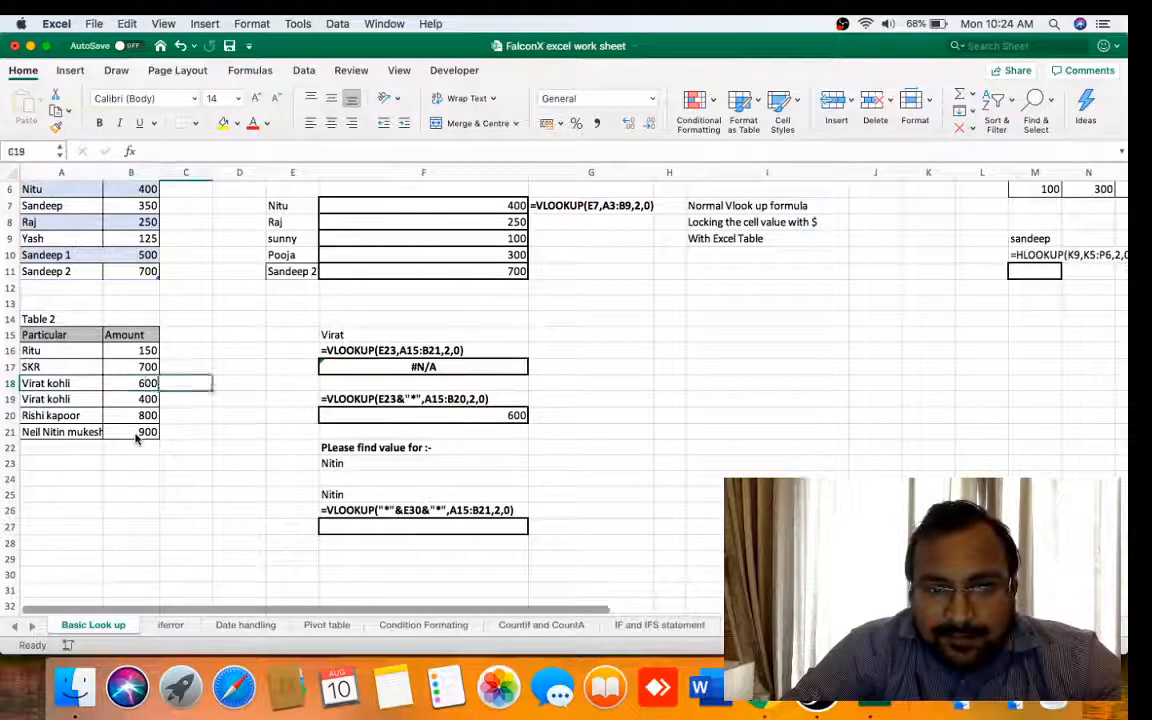
Review the partial-name exercise in F23 and its sample double-wildcard formula in F26.
key(Down)
key(Down)
key(Down)
key(Down)
key(Right)
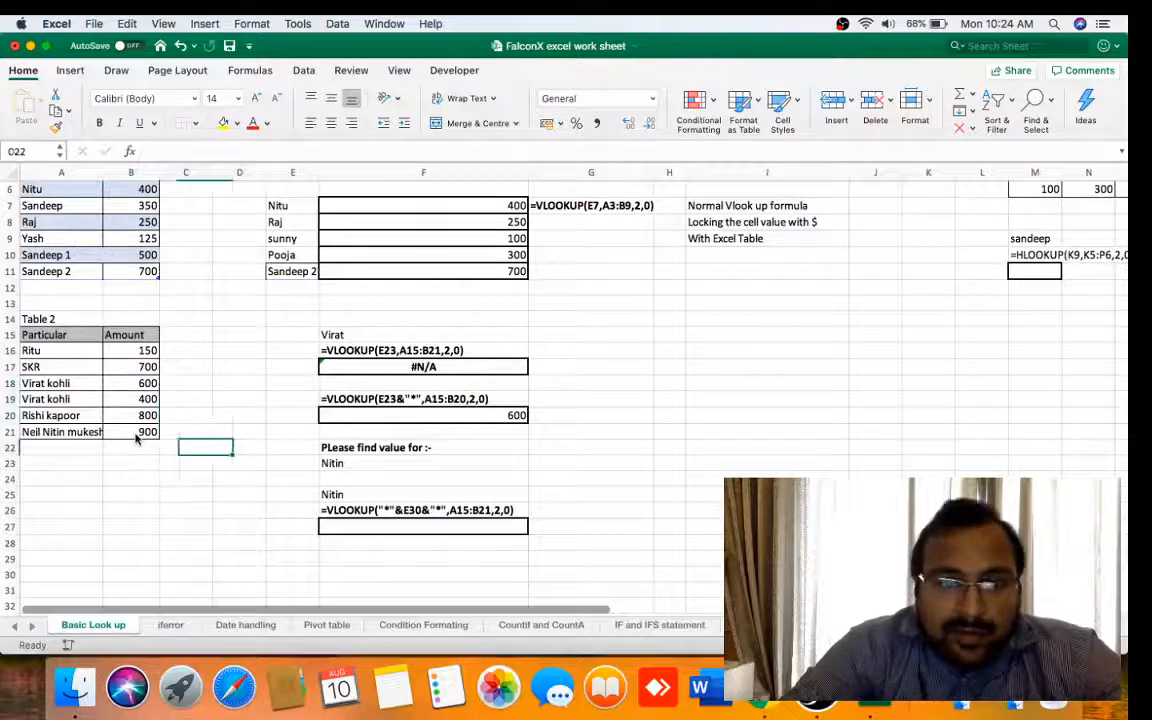
key(Right)
key(Right)
key(Down)
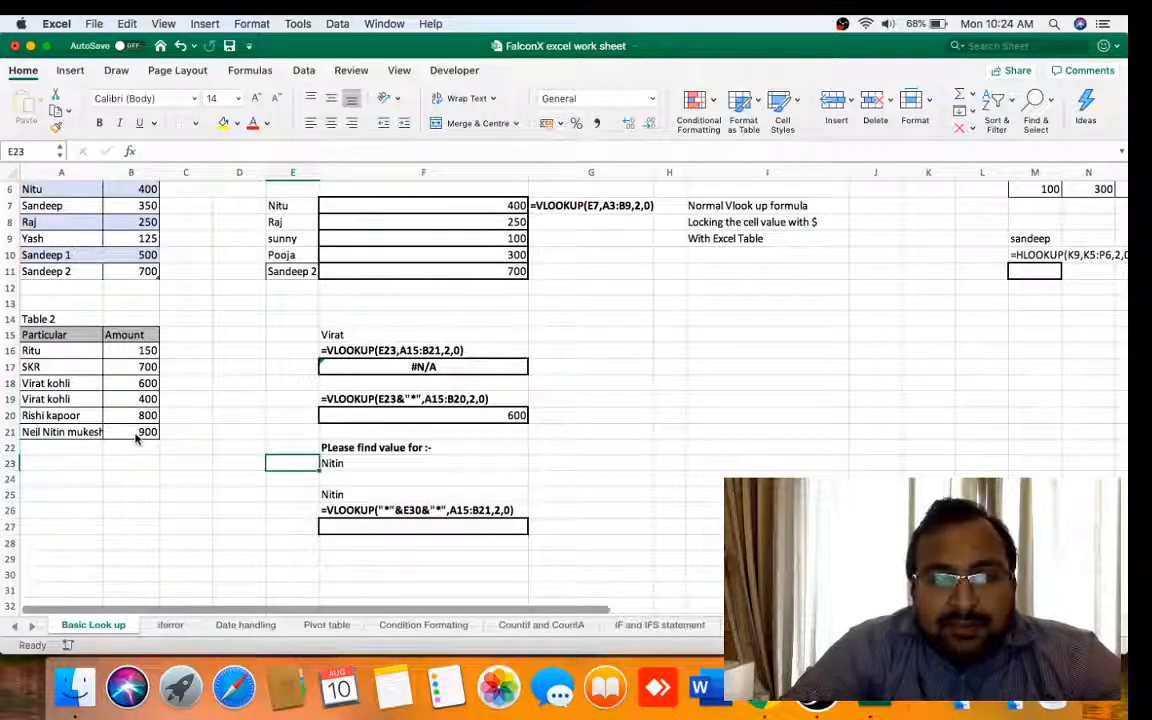
key(Right)
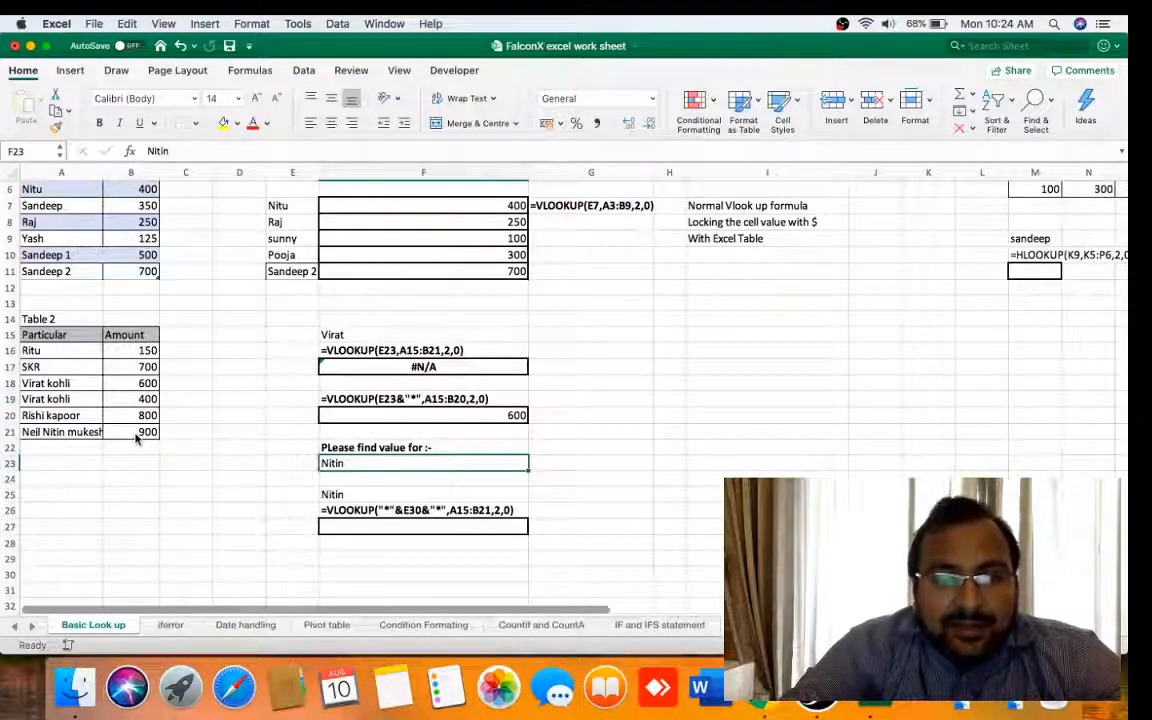
key(Down)
key(Down)
key(Down)
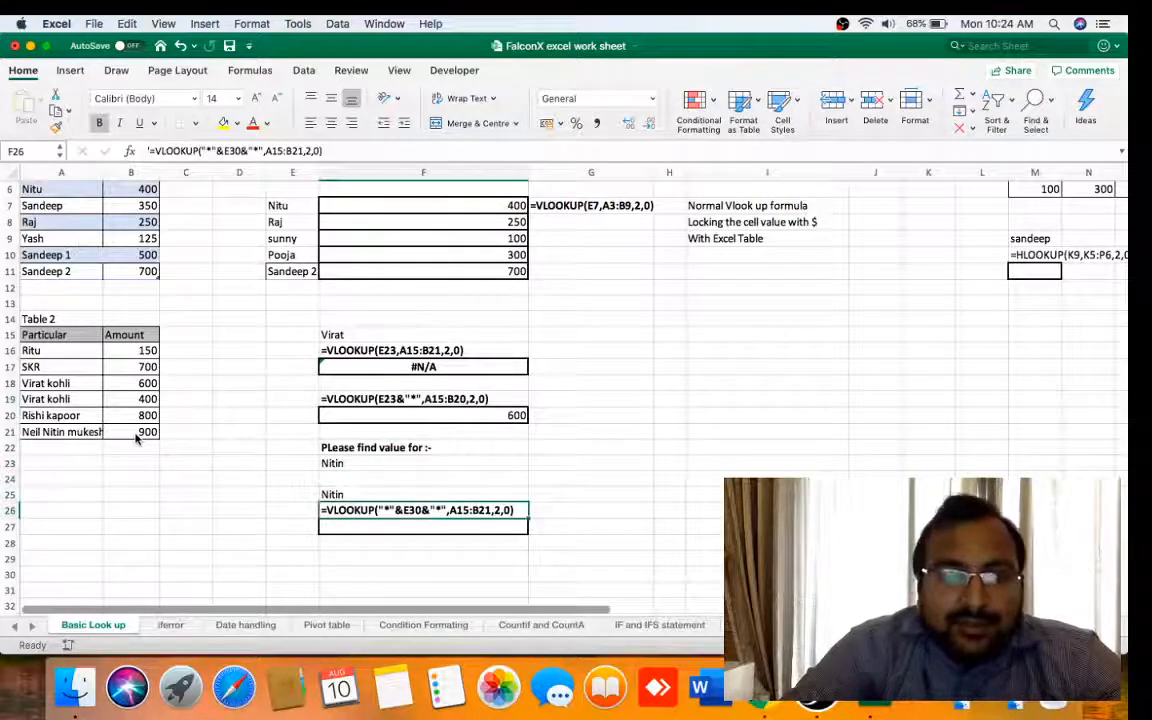
key(Up)
key(Up)
key(Up)
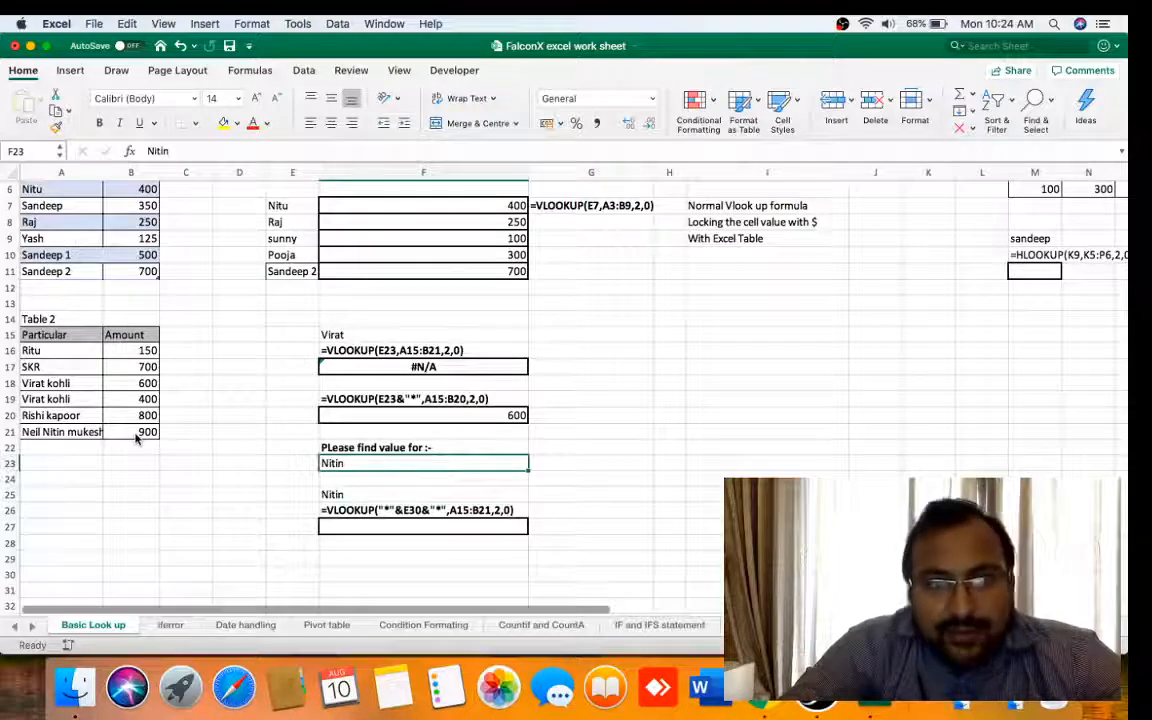
Compare the lookup name in F23 with the full name in A21 of Table 2.
key(Left)
key(Left)
key(Left)
key(Left)
key(Left)
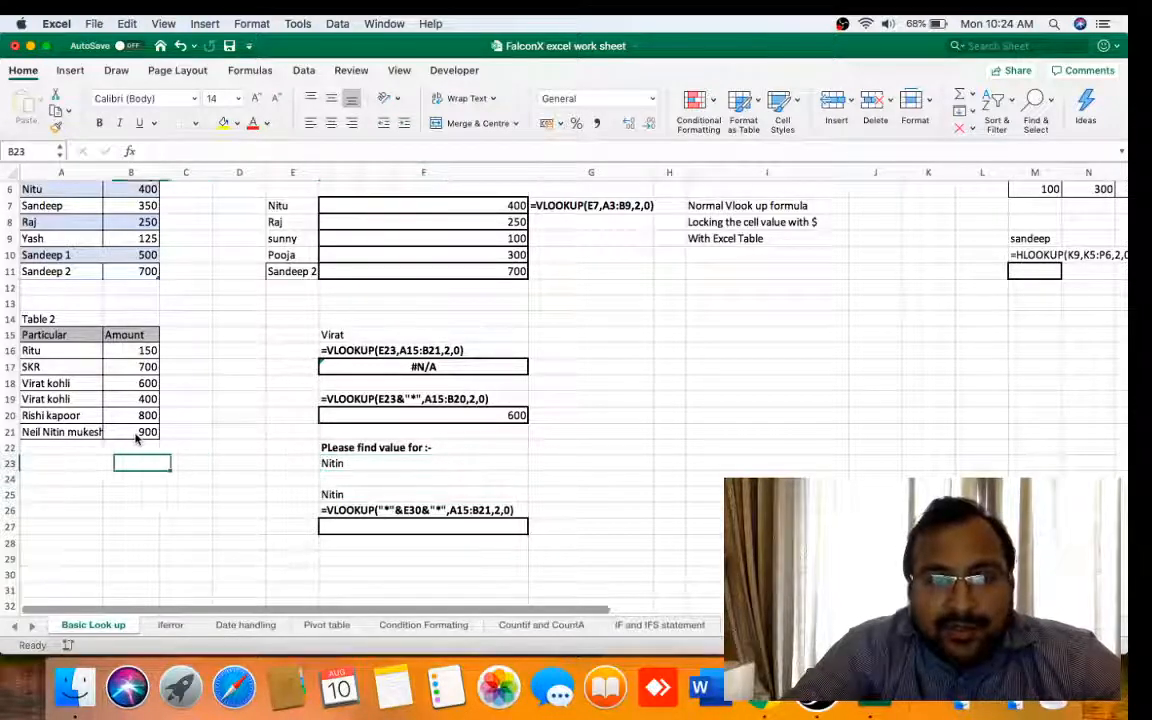
key(Up)
key(Up)
key(Right)
key(Left)
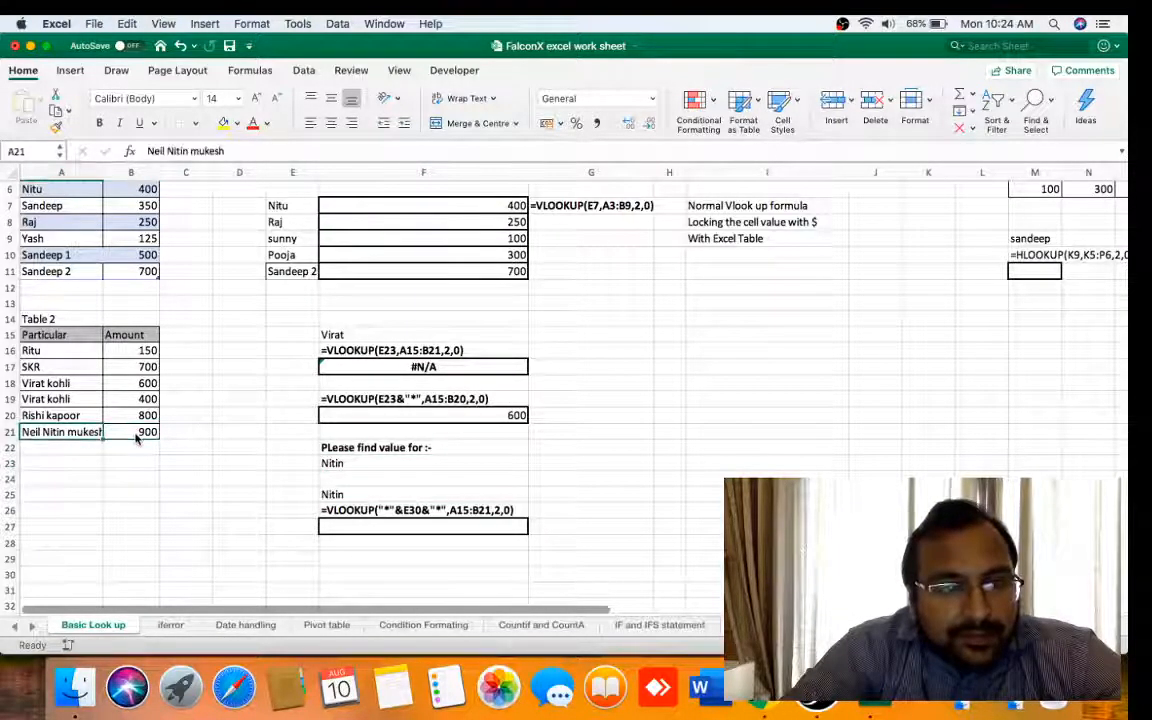
Examine the lookup name in F25 and the sample formula in F26 that has a wildcard on both sides.
key(Right)
key(Right)
key(Right)
key(Right)
key(Right)
key(Down)
key(Down)
key(Down)
key(Down)
key(Down)
key(Down)
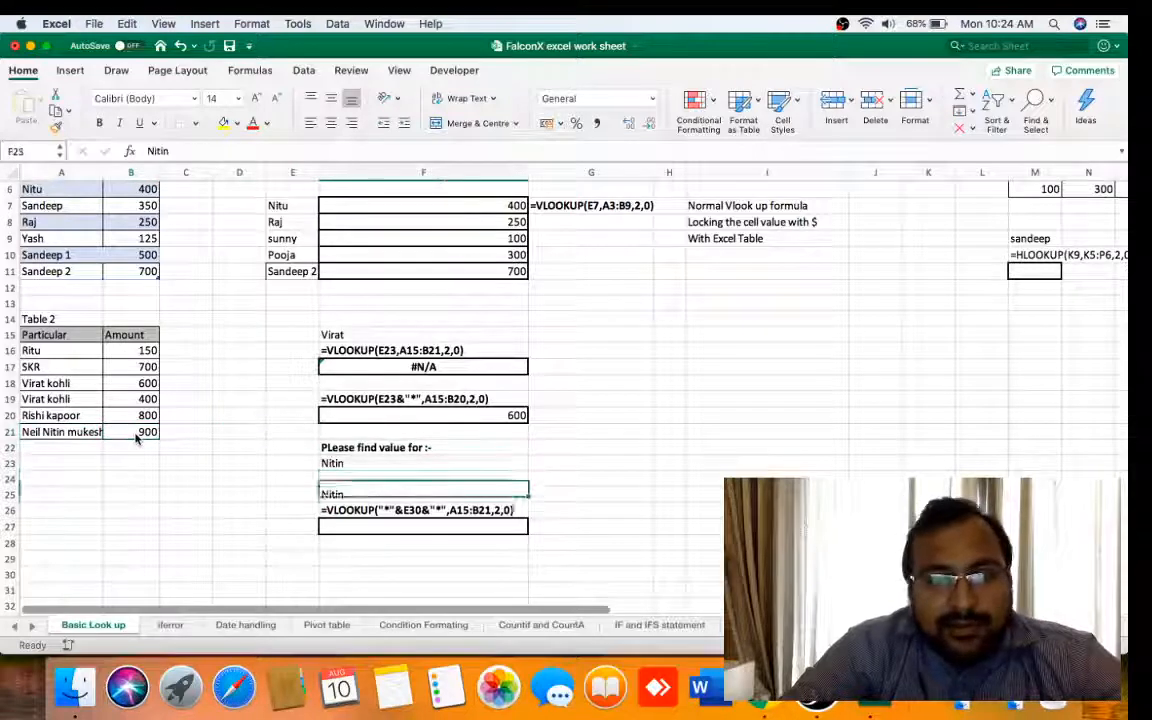
key(Right)
key(Up)
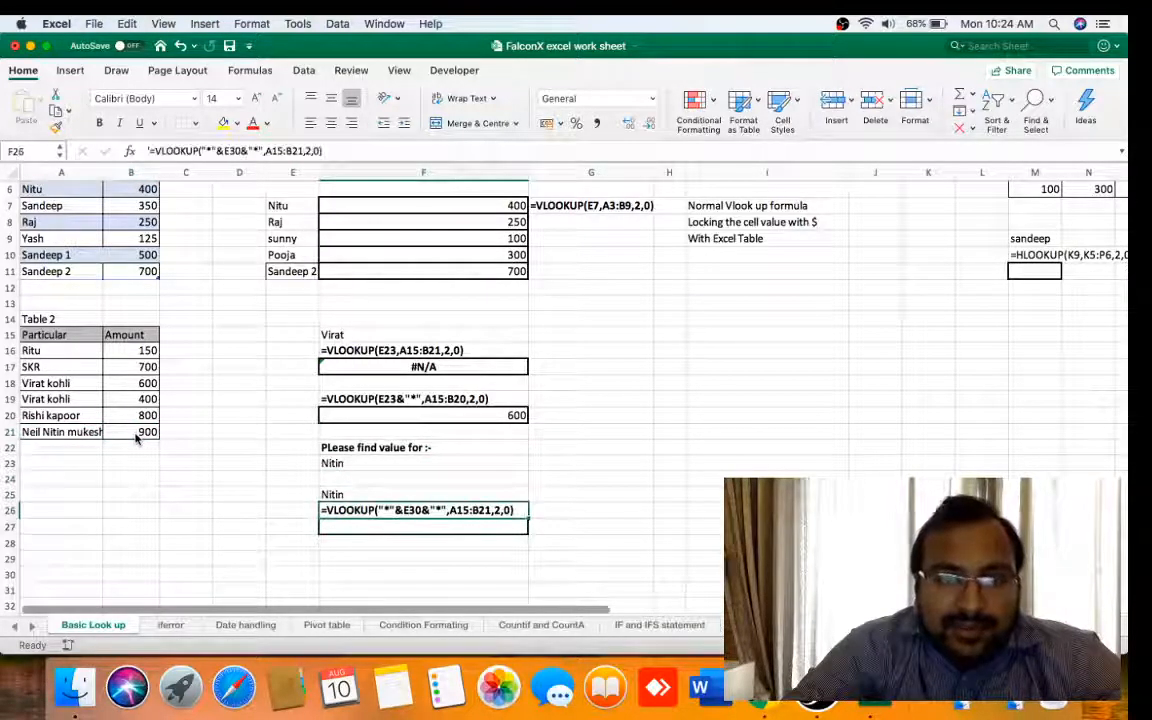
Go to the Hlook up section and examine its horizontal table of names and amounts.
key(Right)
key(Right)
key(Right)
key(Left)
key(Left)
key(Up)
key(Up)
key(Up)
key(Up)
key(Up)
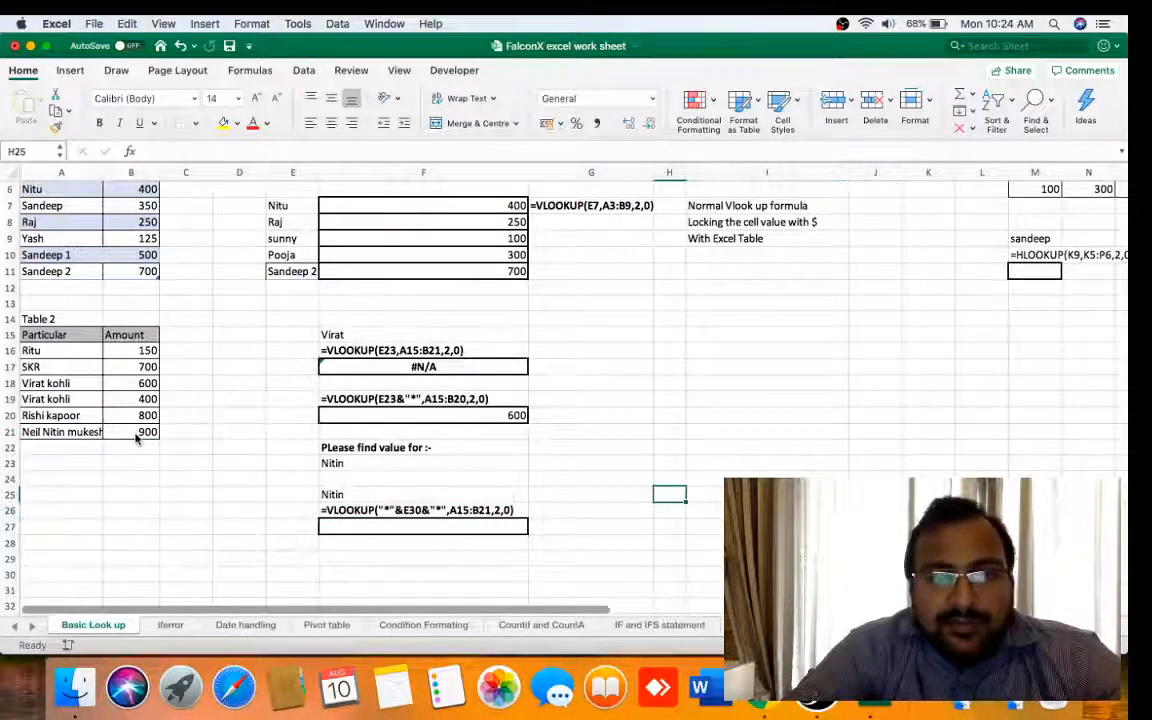
key(Up)
key(Up)
key(Up)
key(Up)
key(Up)
key(Up)
key(Up)
key(Up)
key(Up)
key(Up)
key(Up)
key(Up)
key(Up)
key(Up)
key(Up)
key(Up)
key(Up)
key(Up)
key(Up)
key(Up)
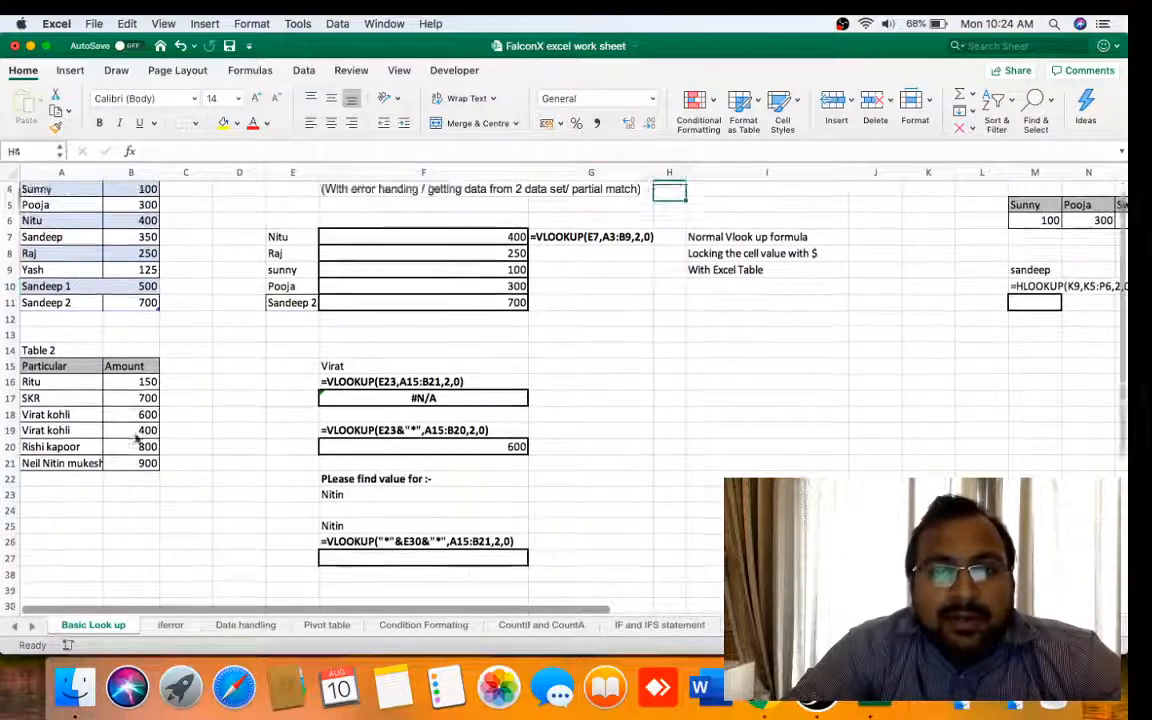
key(Right)
key(Right)
key(Right)
key(Right)
key(Right)
key(Right)
key(Right)
key(Right)
key(Right)
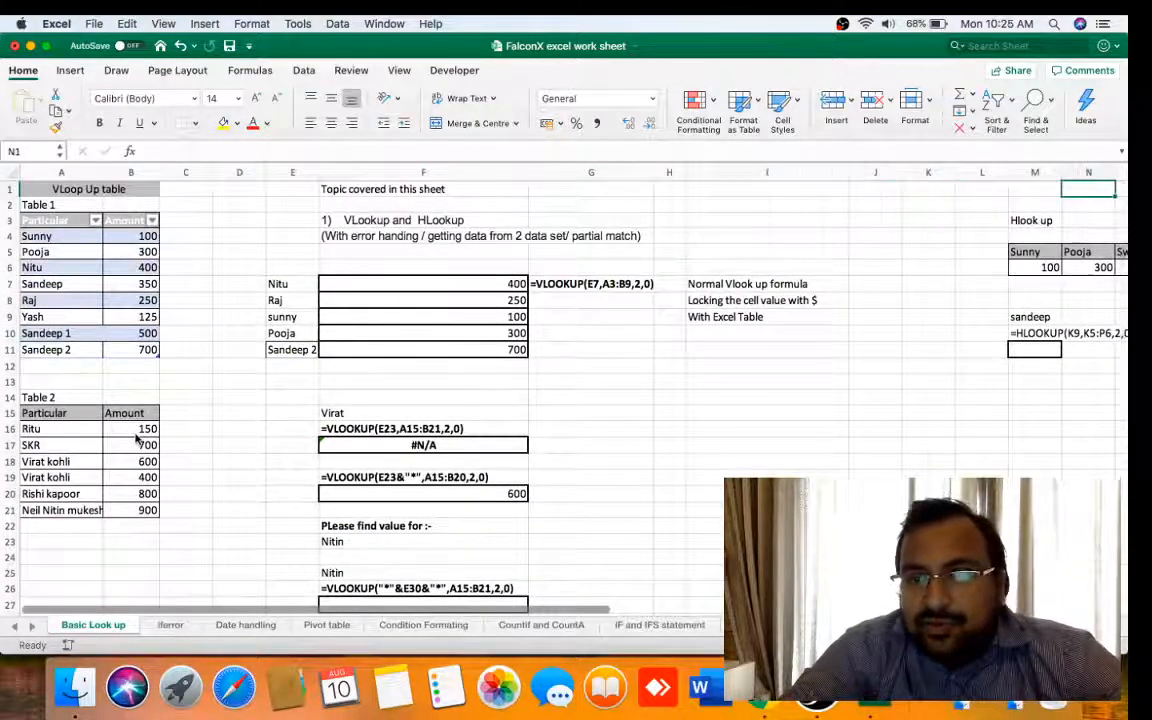
key(Right)
key(Right)
key(Left)
key(Left)
key(Left)
key(Left)
key(Left)
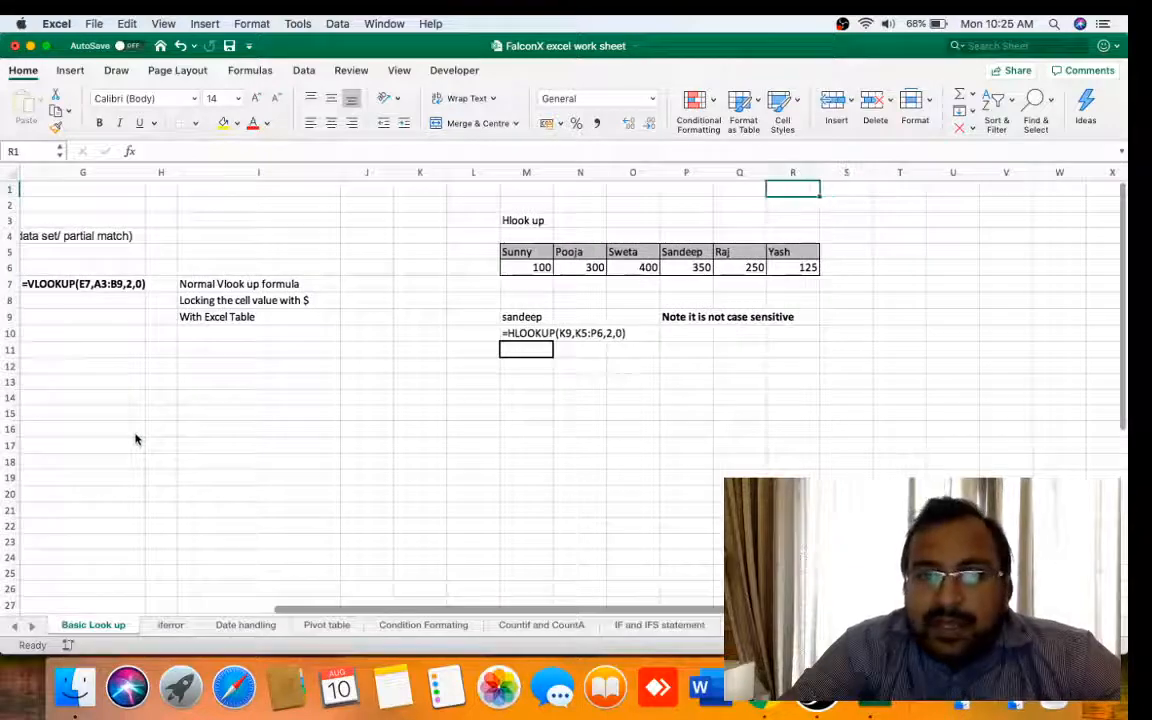
key(Left)
key(Down)
key(Down)
key(Down)
key(Down)
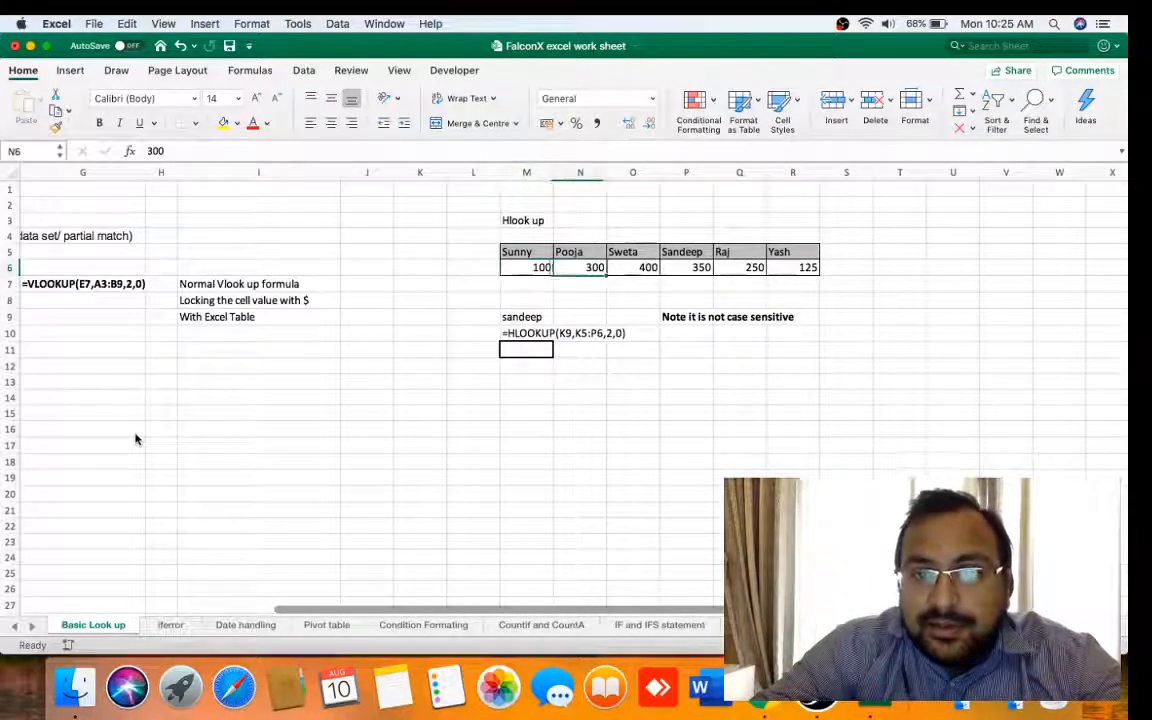
Review the amounts across row 6 and the lookup name in M9 below the horizontal table.
key(Right)
key(Right)
key(Right)
key(Right)
key(Left)
key(Down)
key(Left)
key(Down)
key(Left)
key(Down)
key(Left)
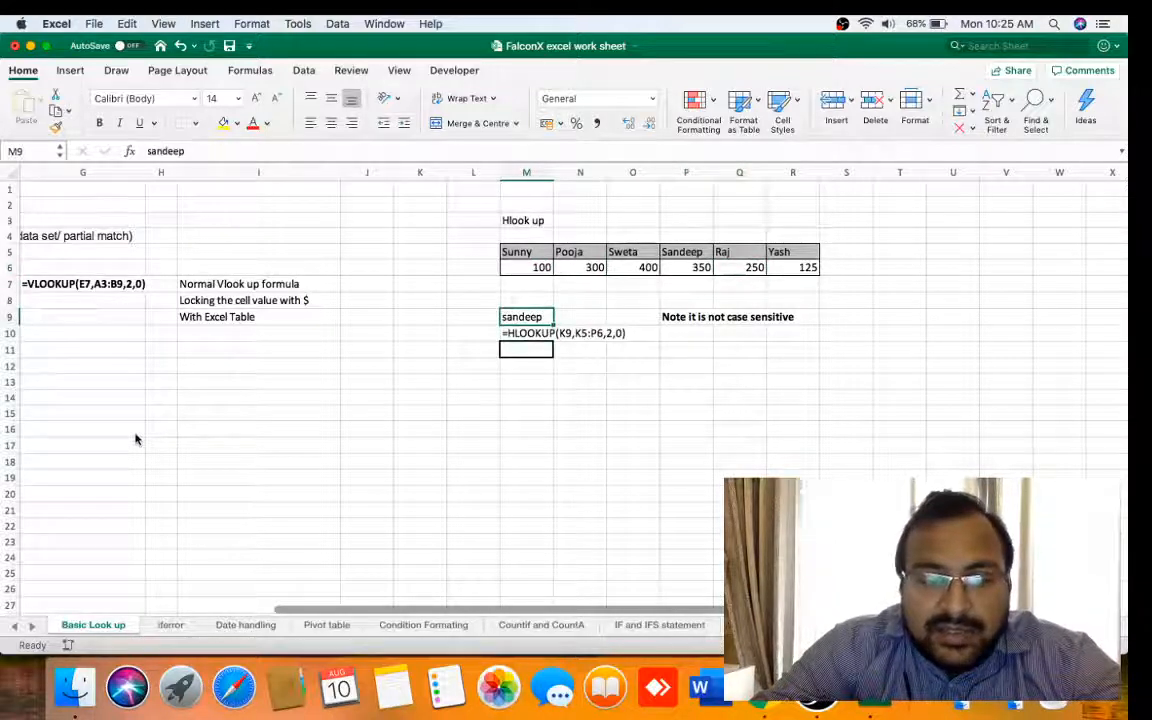
key(super+c)
key(Escape)
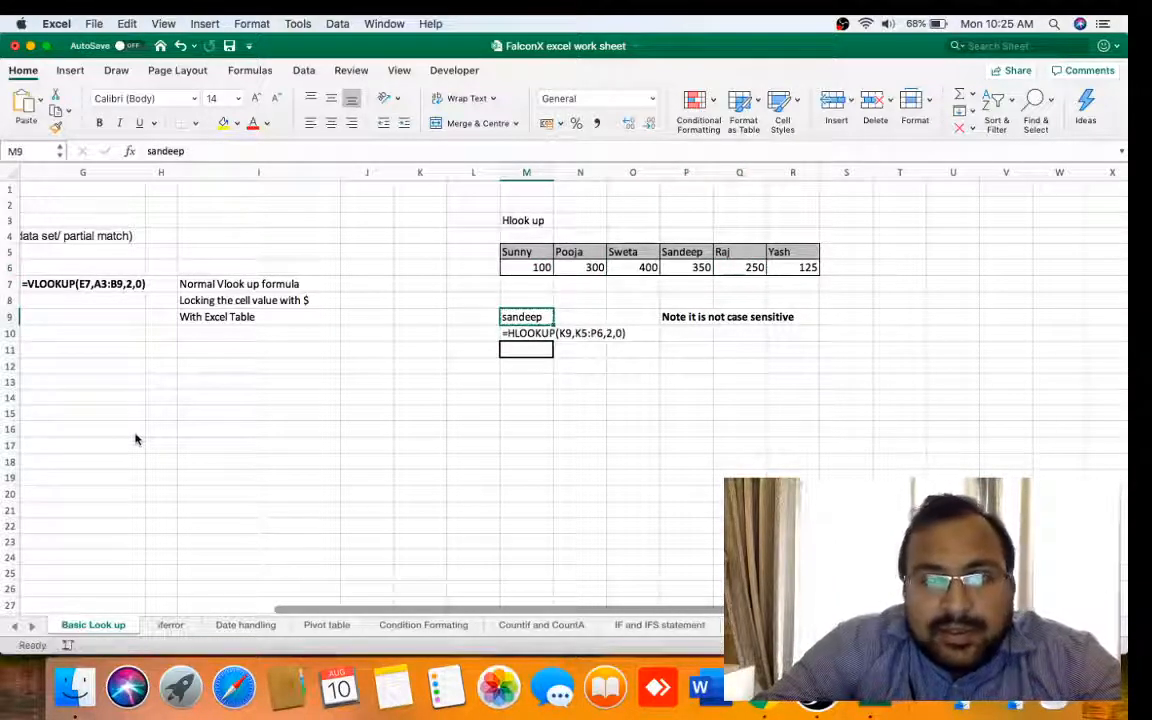
Rewrite the name in header cell P5 of the horizontal table in capital letters.
key(Right)
key(Right)
key(Right)
key(Up)
key(Up)
key(Up)
key(Up)
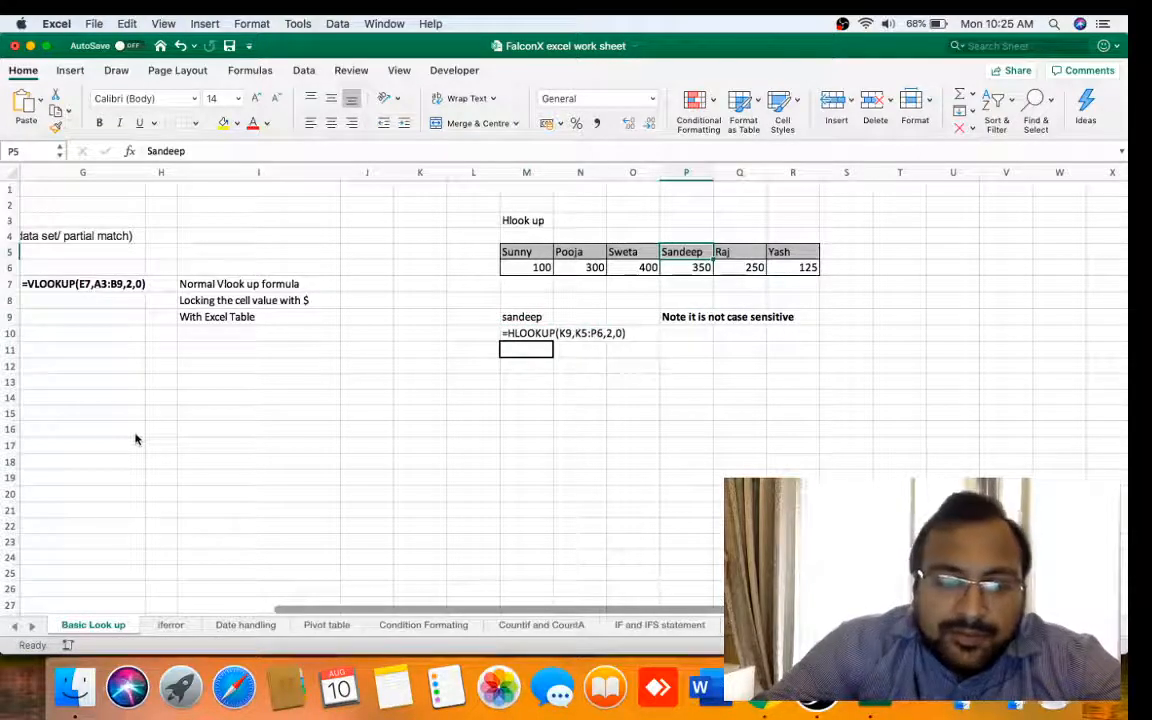
text(SANDEEP)
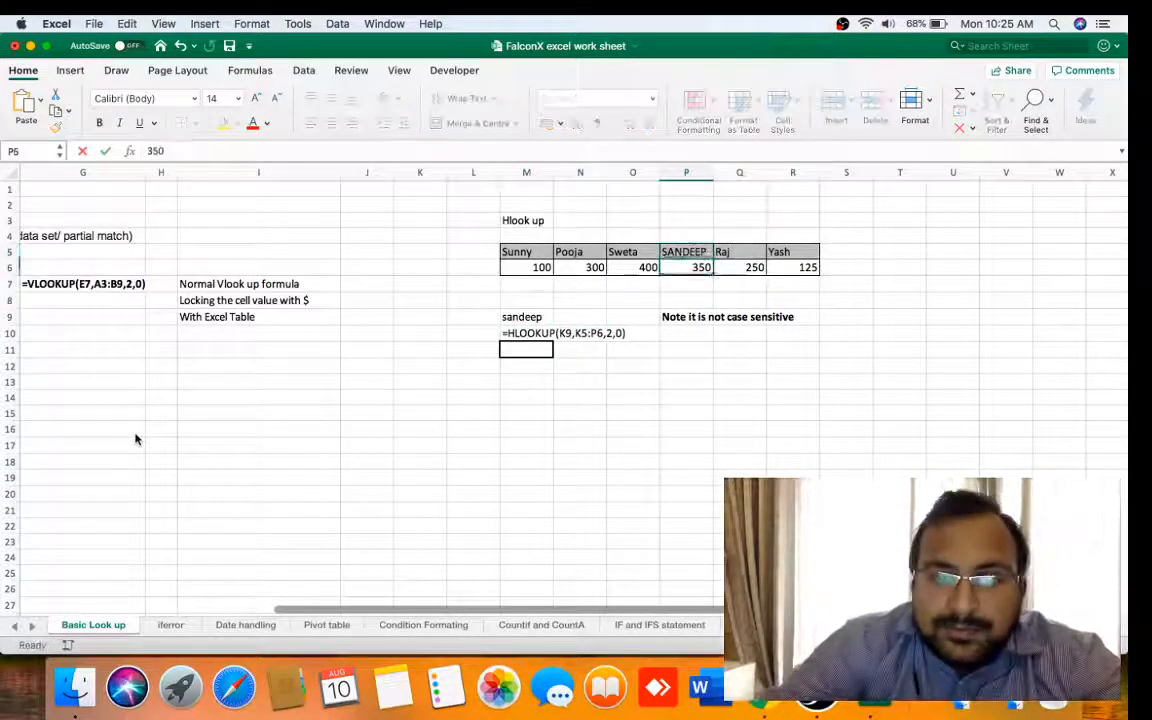
key(Return)
Start an HLOOKUP formula in M11 with M9 as the lookup value.
key(Left)
key(Left)
key(Left)
key(Down)
key(Down)
key(Down)
key(Down)
key(Down)
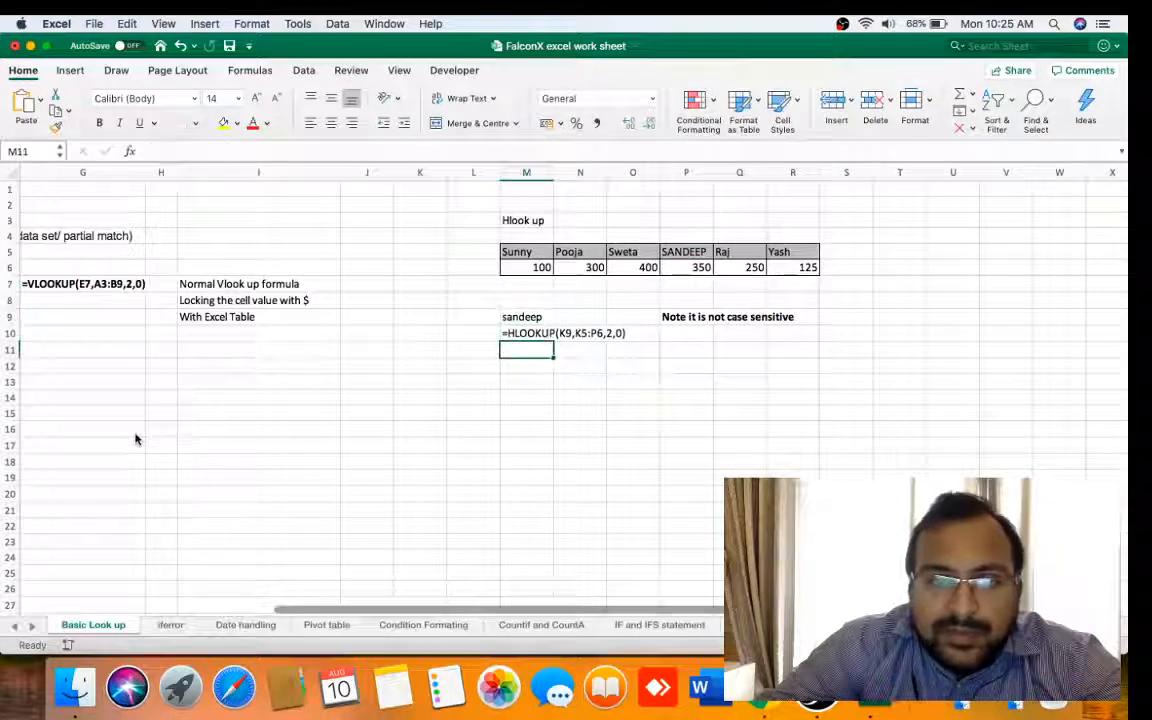
text(=)
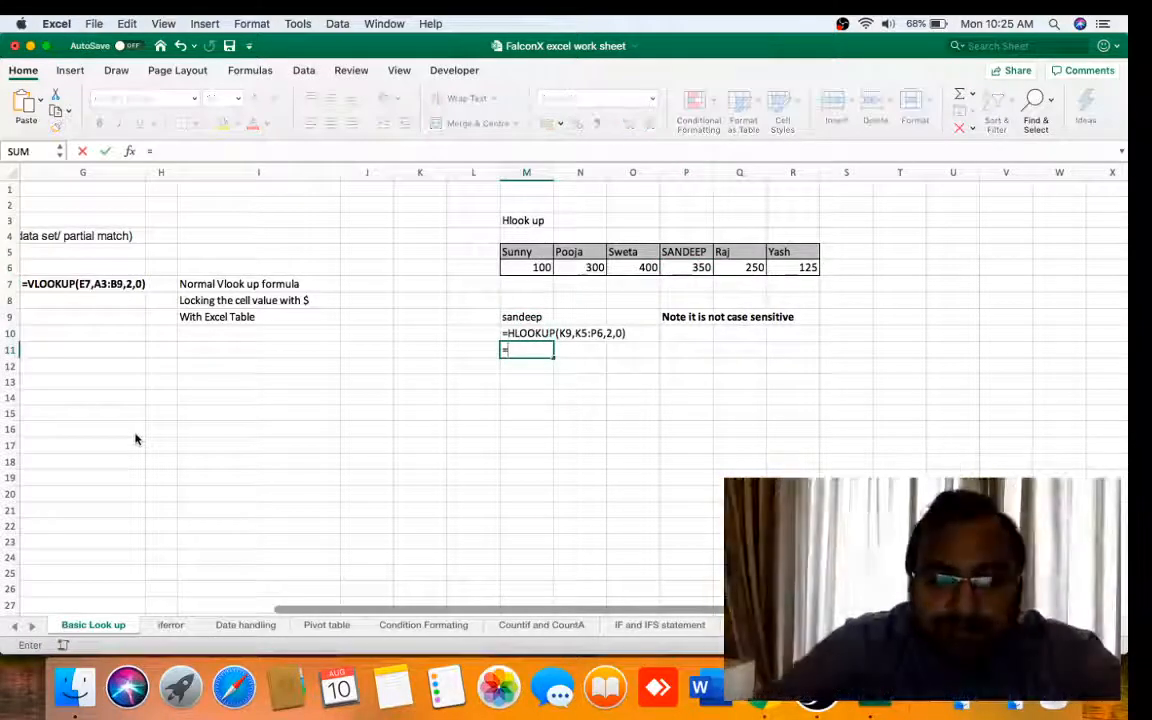
text(hl)
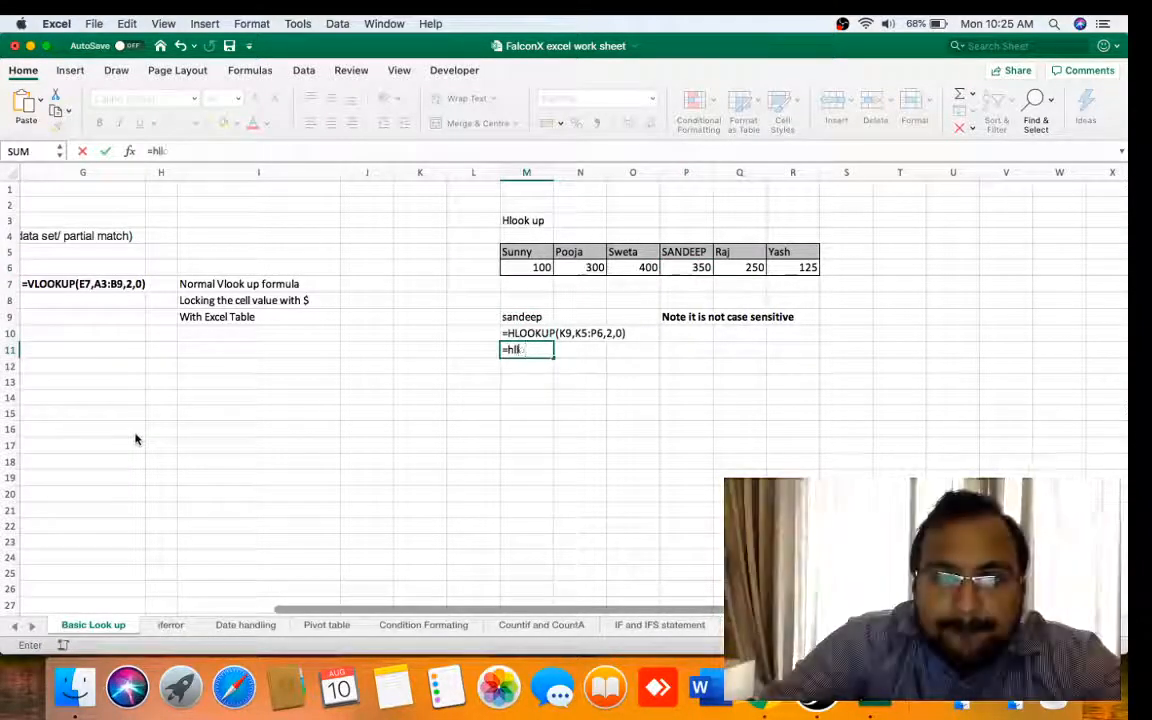
key(Tab)
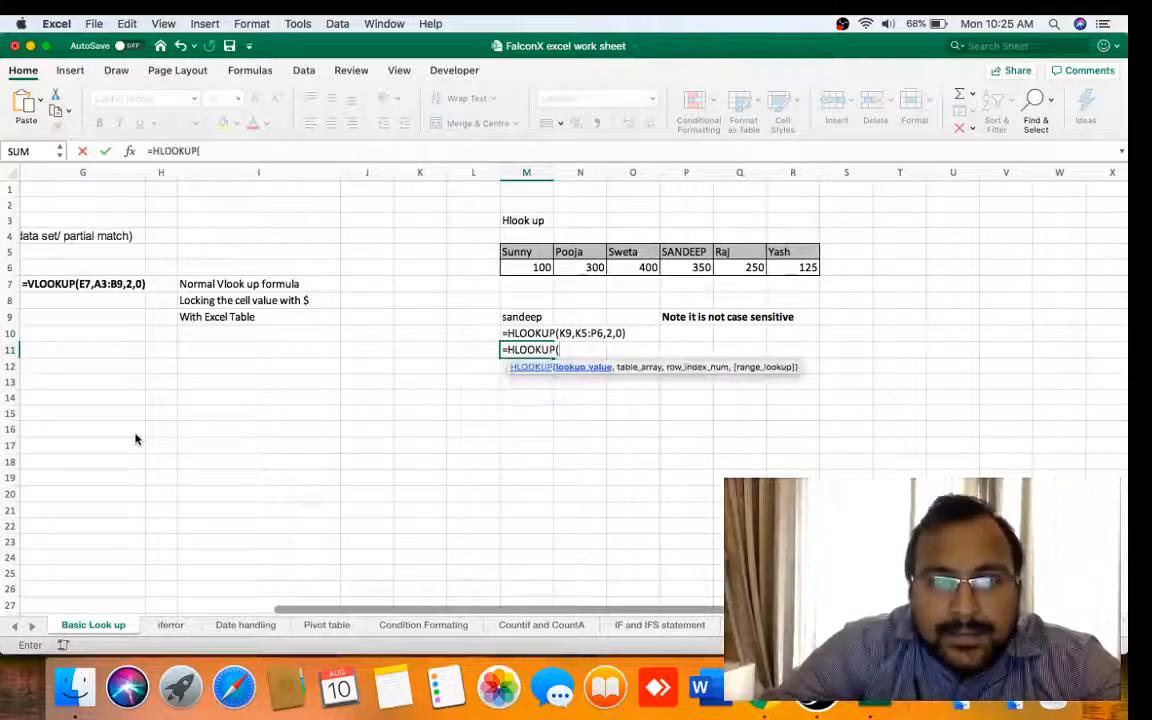
key(Up)
key(Up)
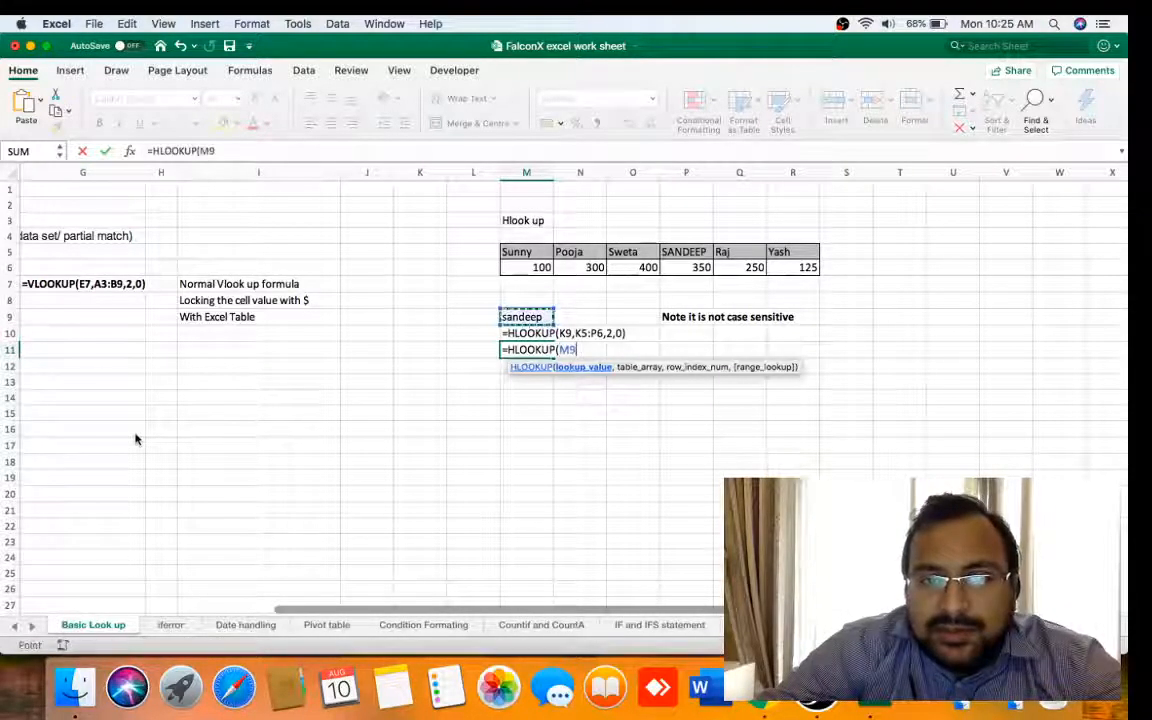
text(,)
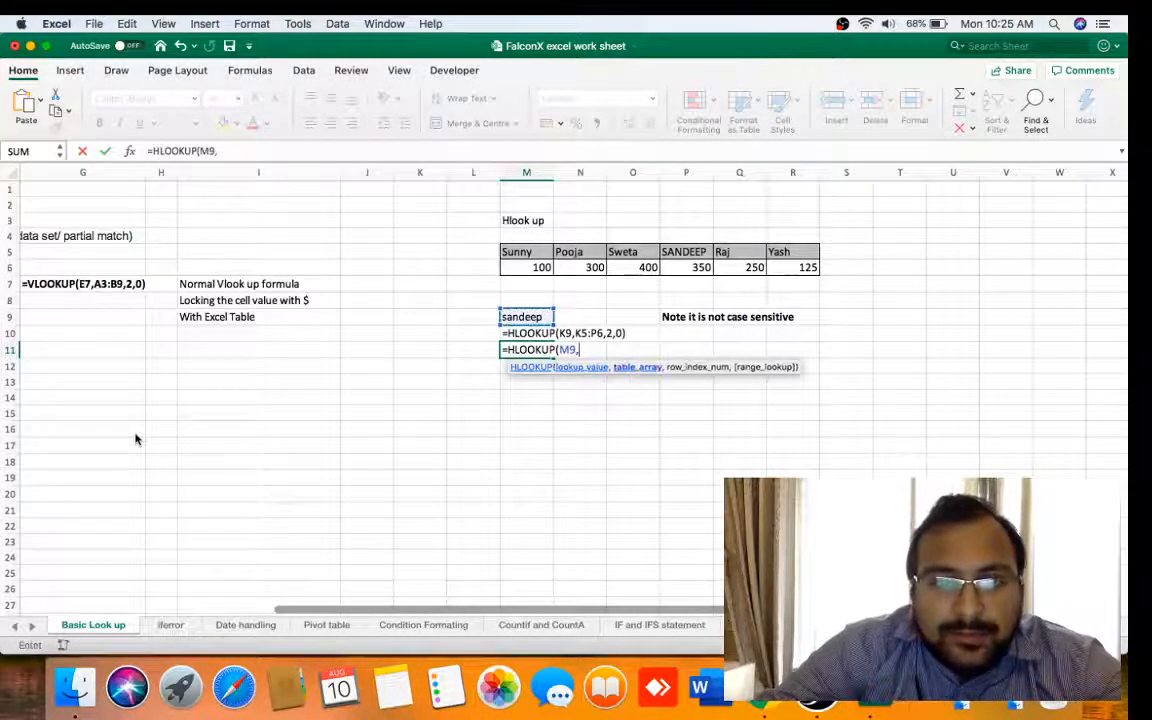
Set the HLOOKUP's table array to the horizontal table range M5:R6.
key(Up)
key(Up)
key(Up)
key(Up)
key(Up)
key(Up)
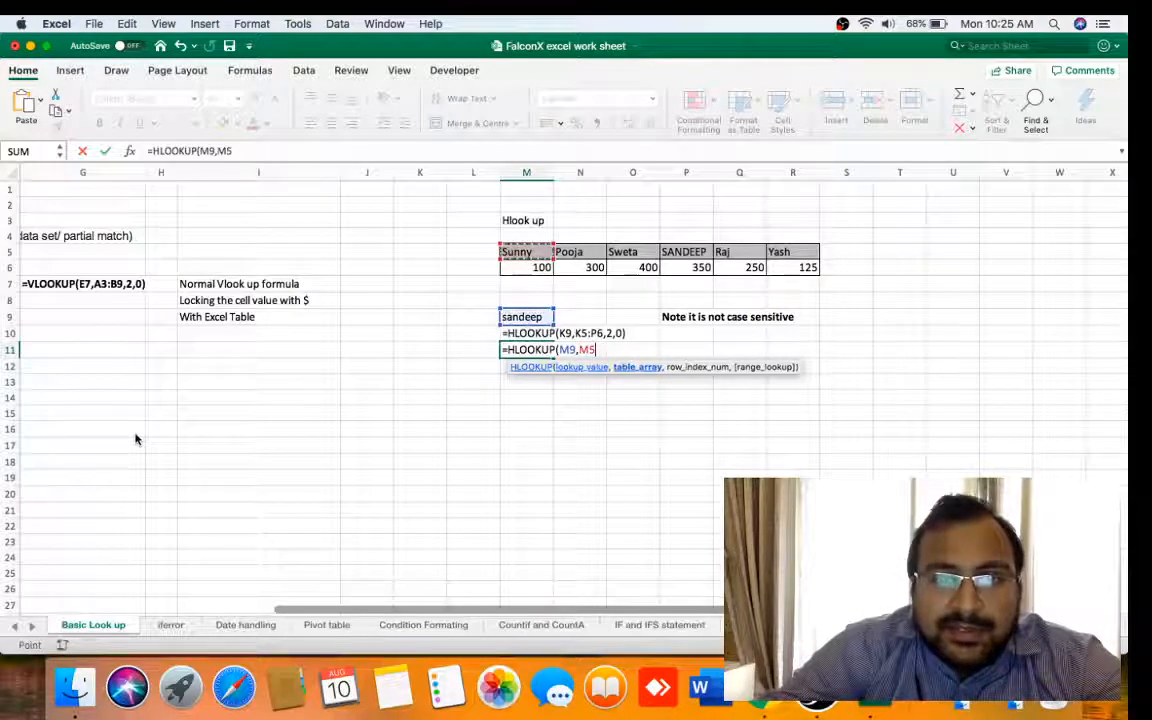
key(shift+Down)
key(shift+Right)
key(shift+Right)
key(shift+Right)
key(shift+Right)
key(shift+Right)
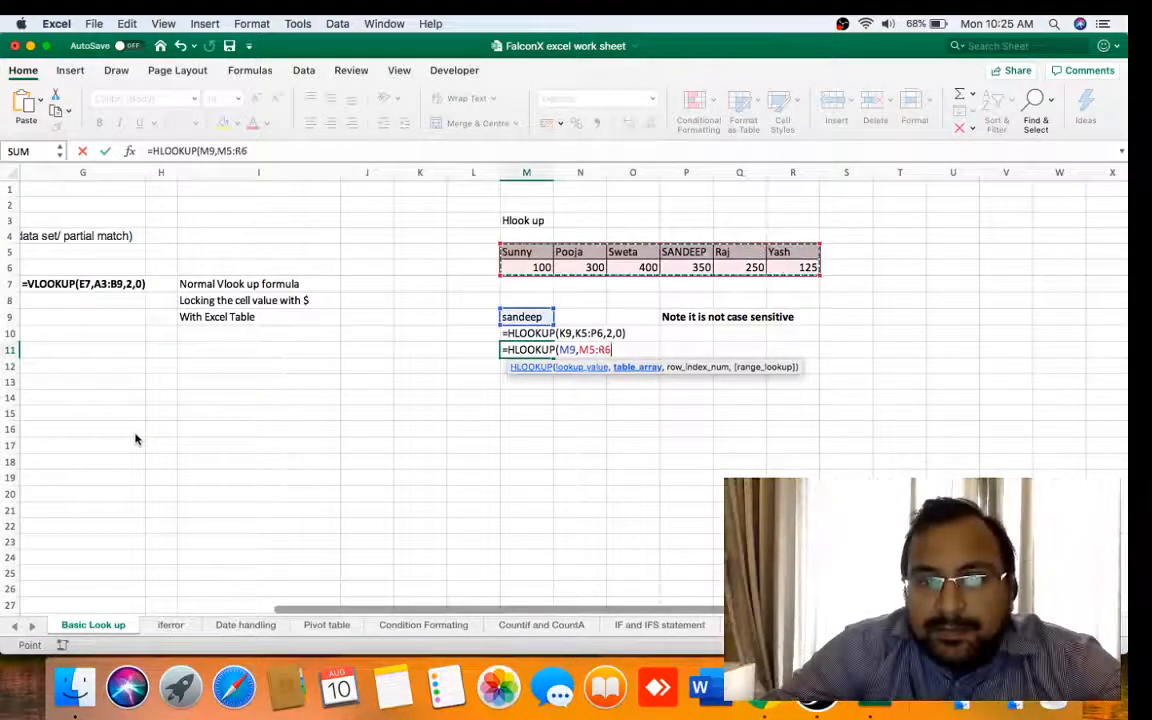
Complete the HLOOKUP in M11 with row index 2 and exact match 0, and enter the formula.
text(,)
text(2)
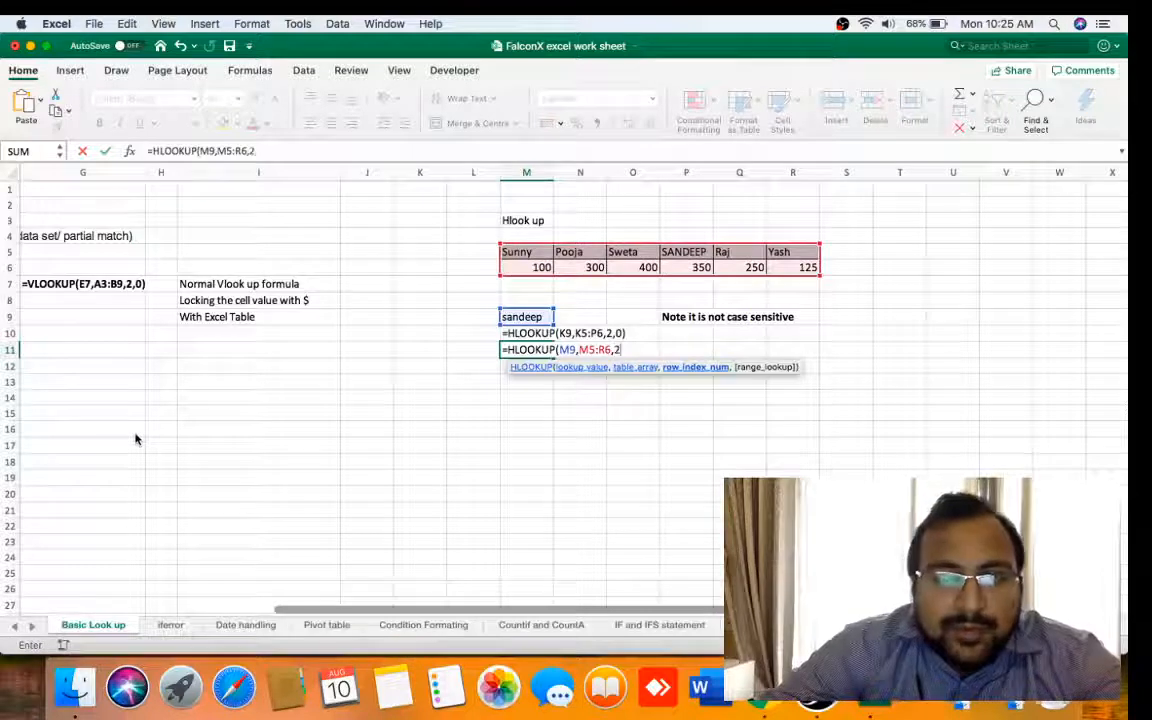
text(,0))
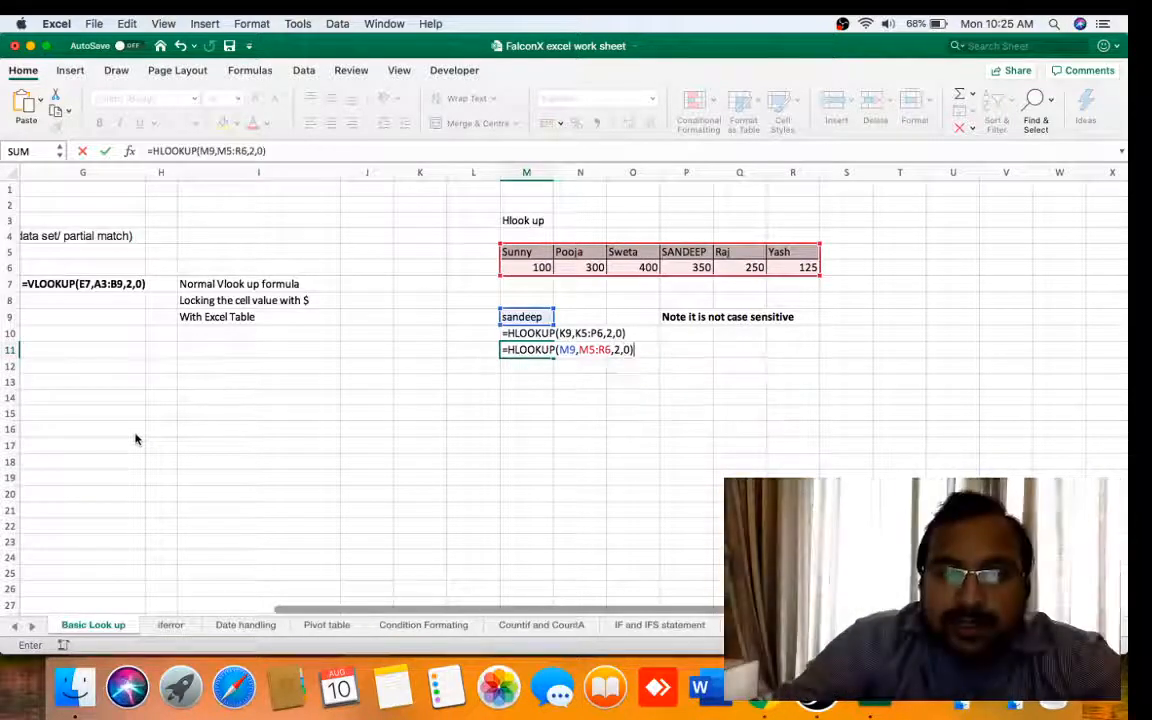
key(Return)
key(Up)
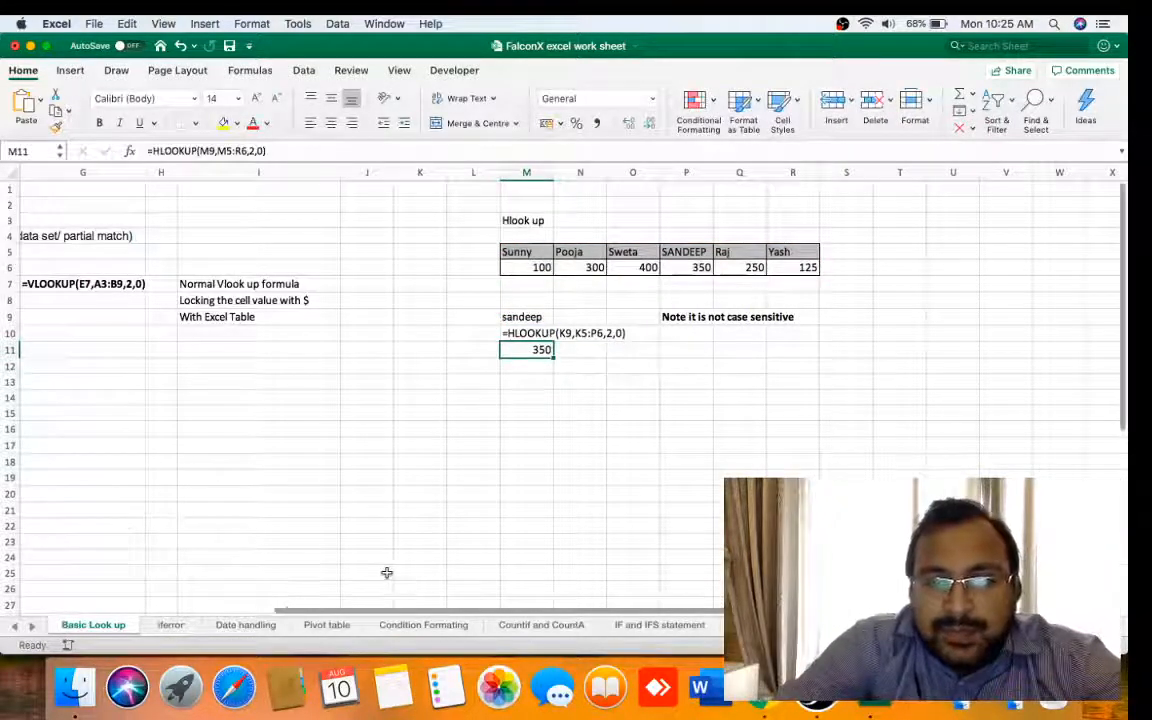